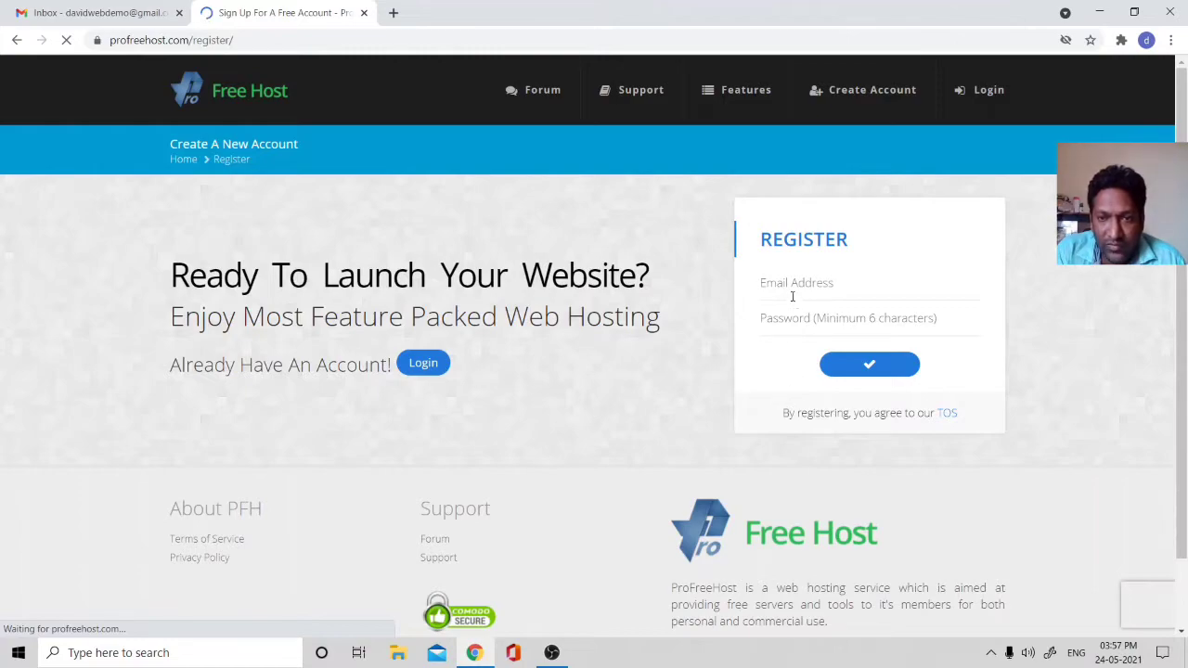
# - Enter the registration e-mail address and an account password on the Register form
pyautogui.click(792, 286)
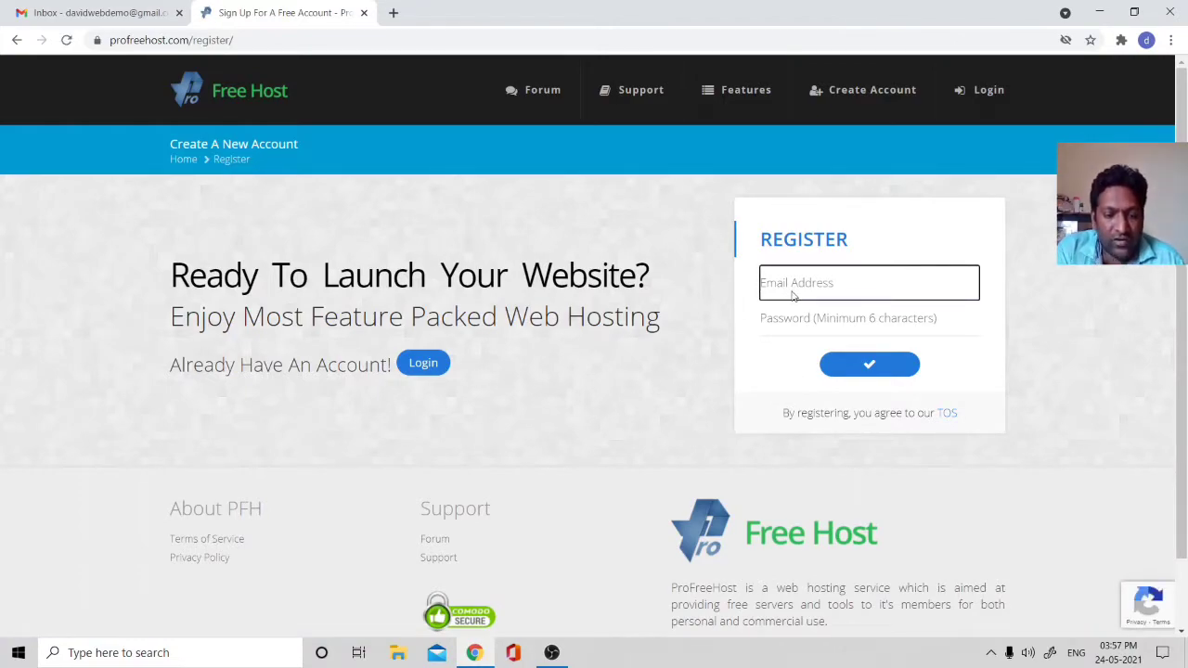
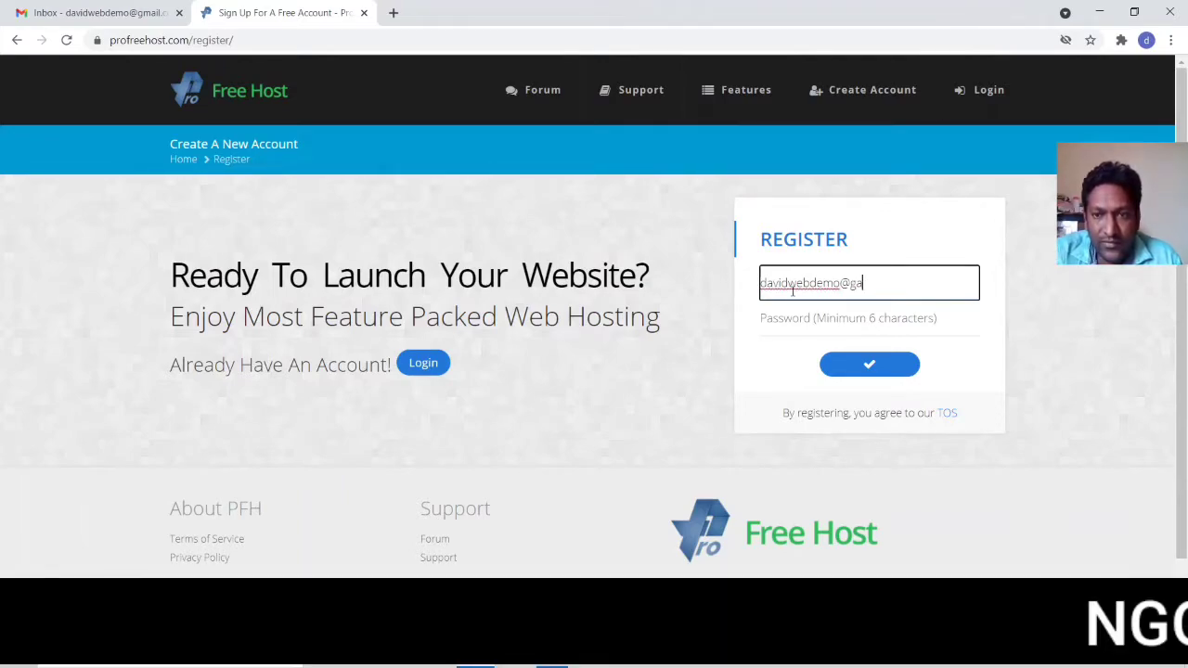
pyautogui.press('Tab')
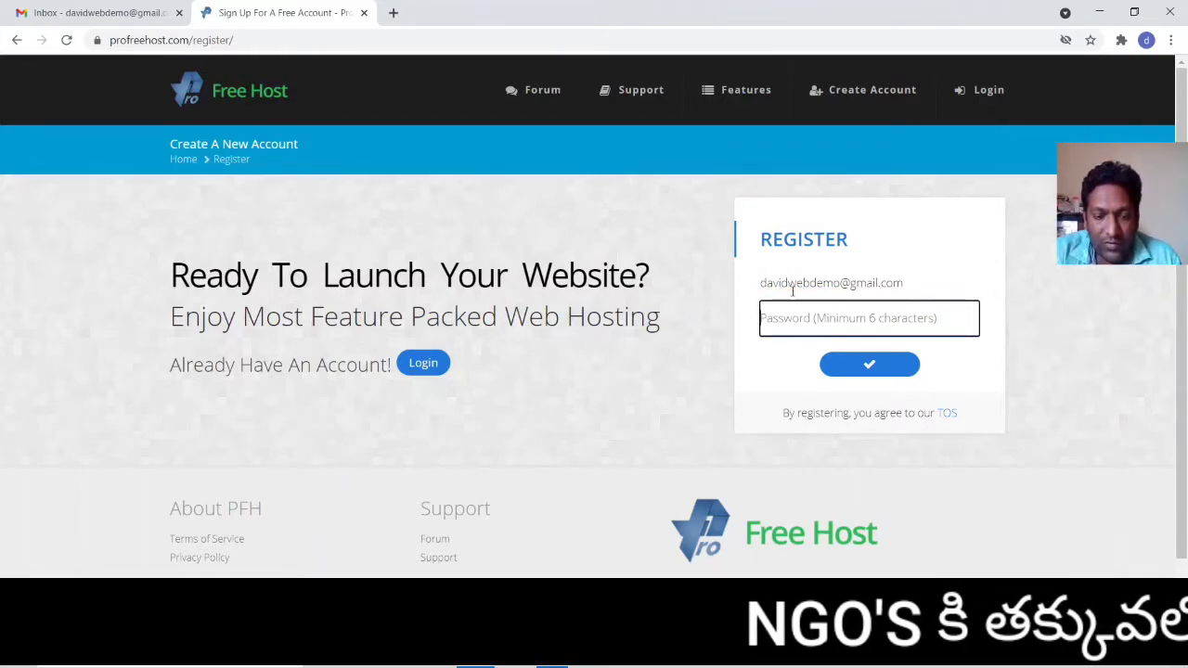
pyautogui.write('•')
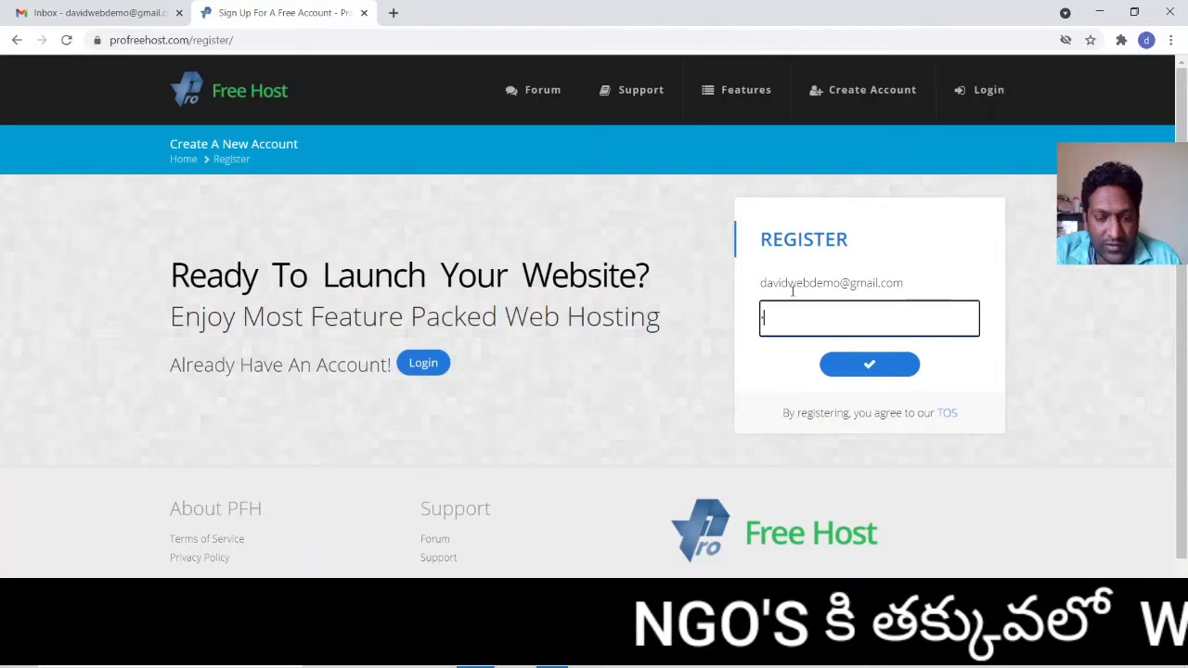
pyautogui.write('•••••')
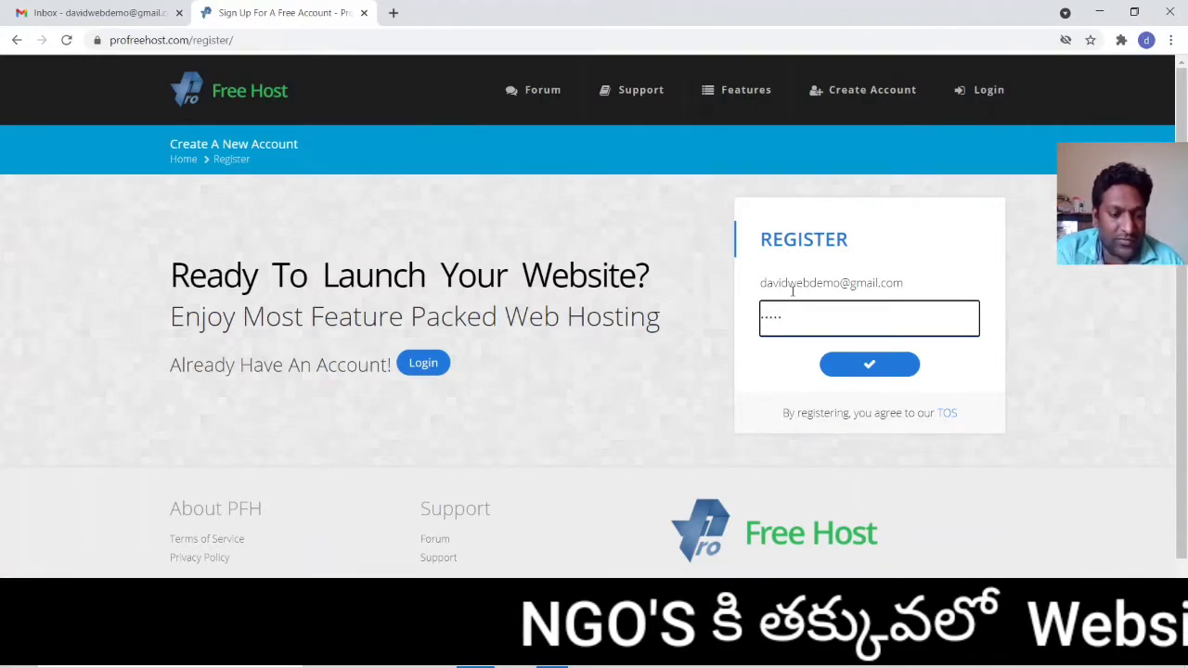
pyautogui.write('•••')
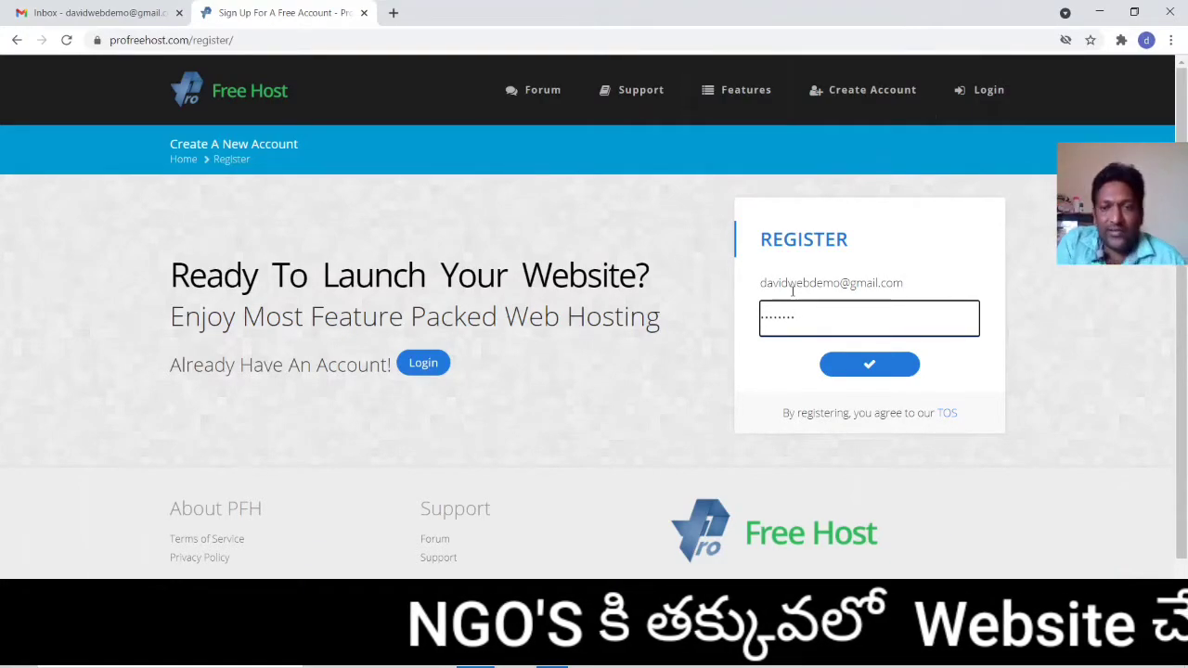
# - Submit the registration and switch to the e-mail inbox
pyautogui.click(869, 366)
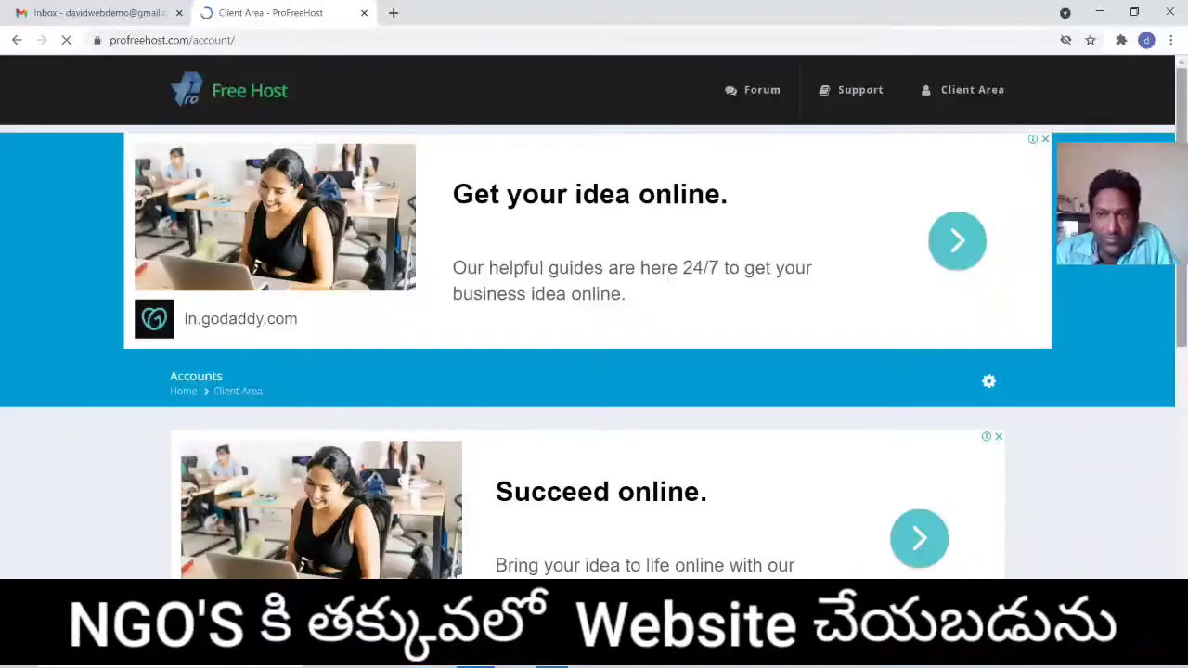
pyautogui.scroll(-4, 587, 316)
pyautogui.scroll(4, 586, 315)
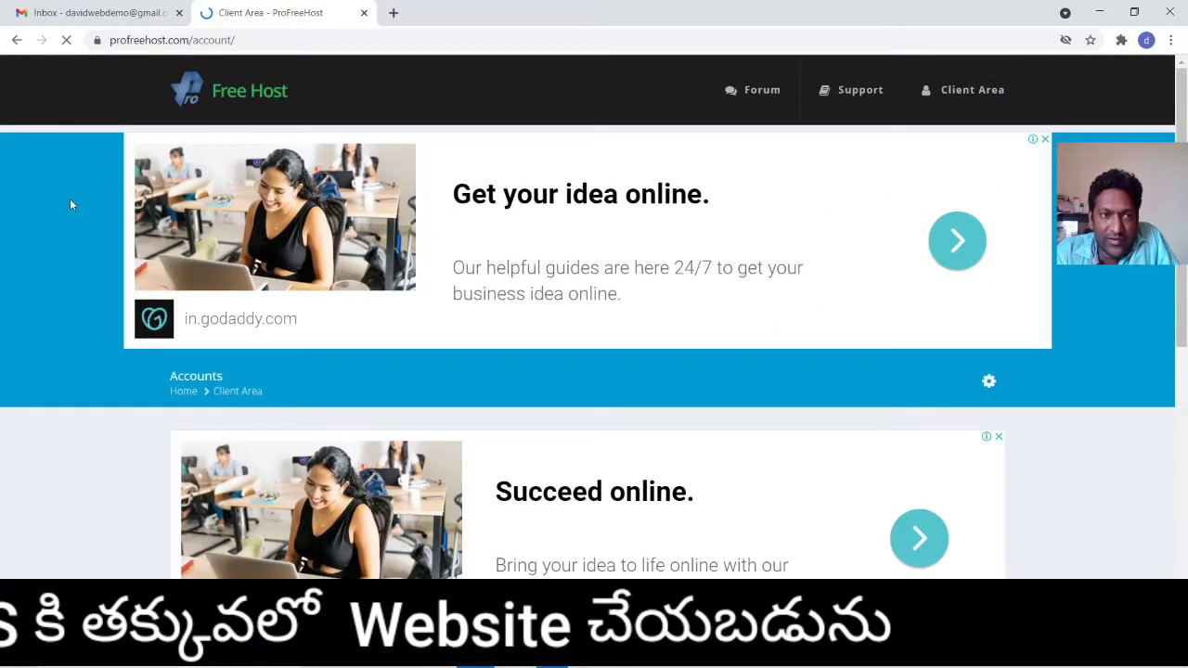
pyautogui.click(89, 13)
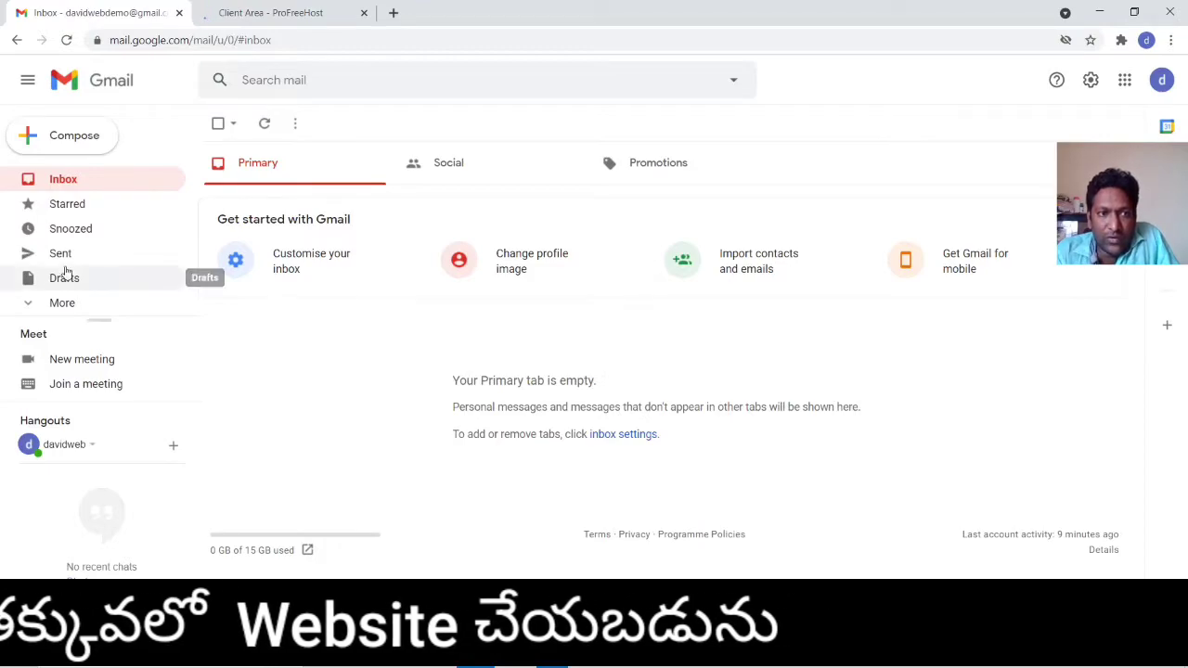
# - Open ProFreeHost's Account Activation e-mail from the Gmail inbox and activate the account
pyautogui.click(56, 256)
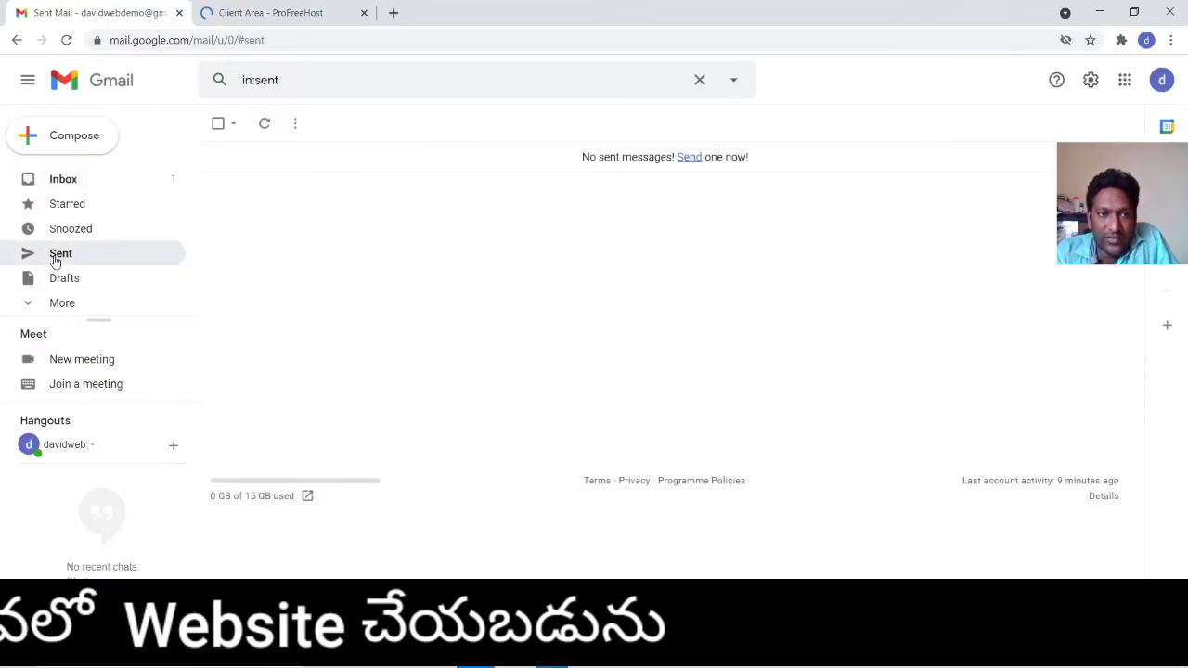
pyautogui.click(65, 182)
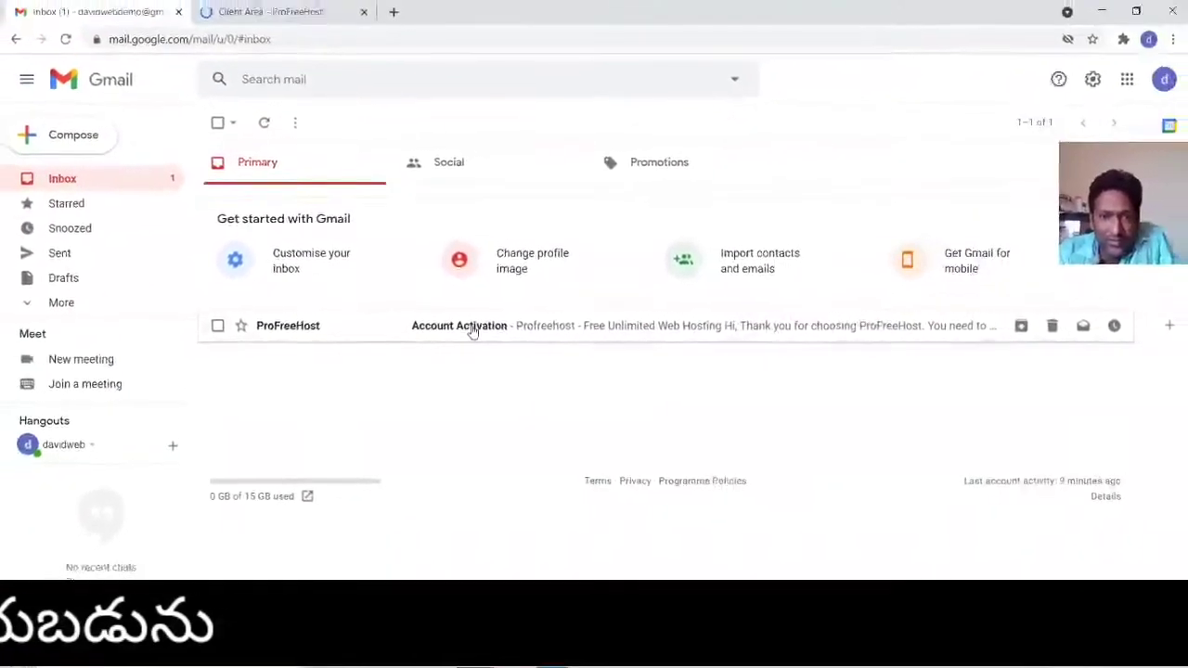
pyautogui.click(472, 330)
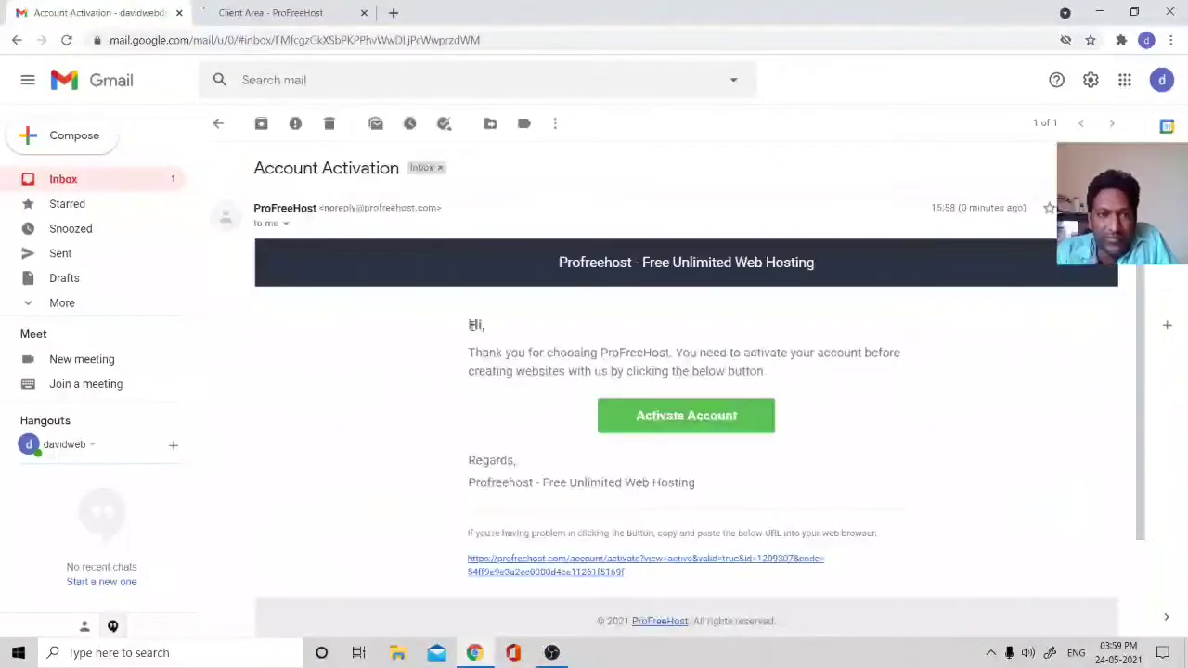
pyautogui.click(684, 415)
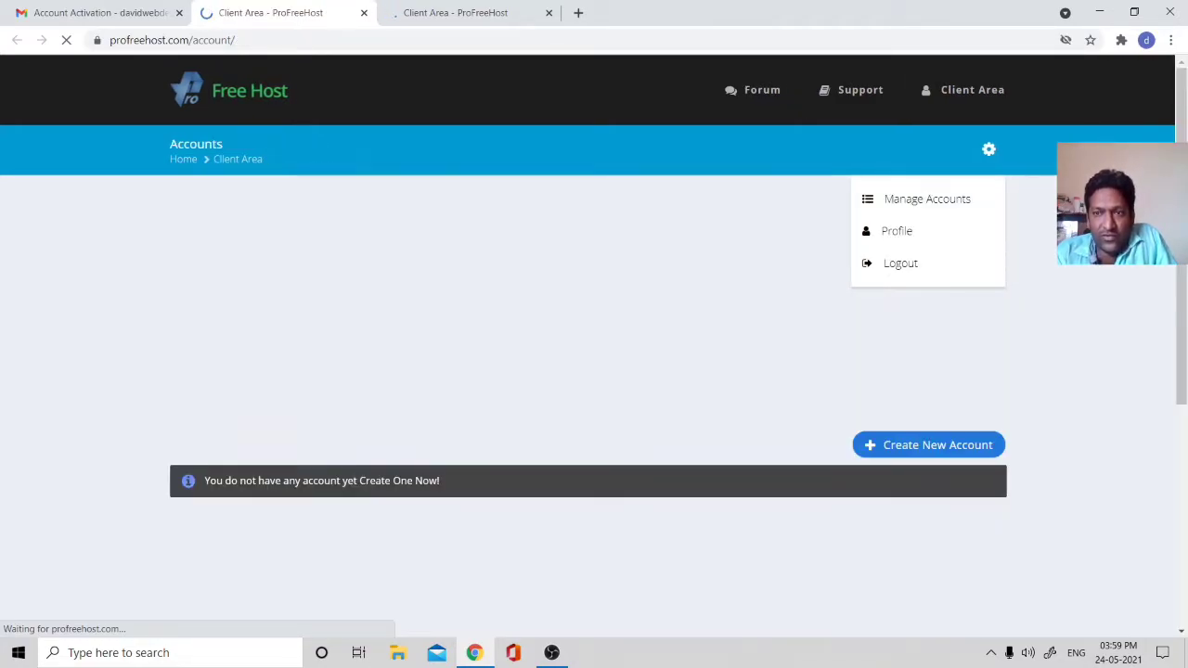
# - Start a new website account and enter the chosen site name
pyautogui.moveTo(1181, 181); pyautogui.dragTo(1181, 209)
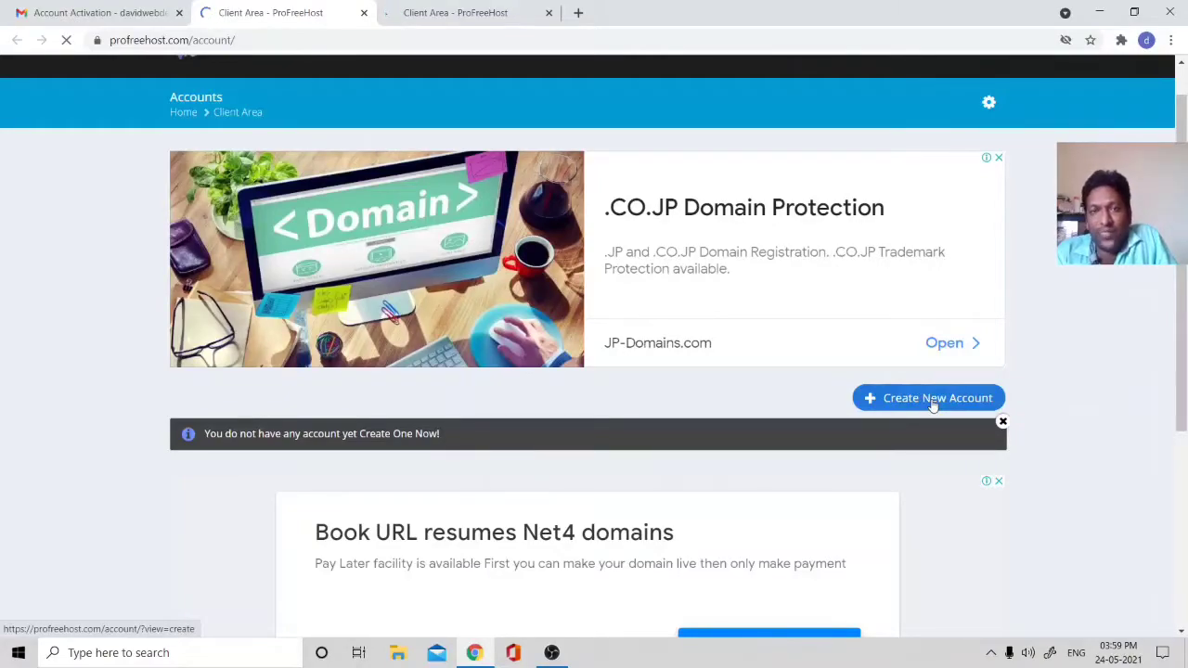
pyautogui.click(933, 406)
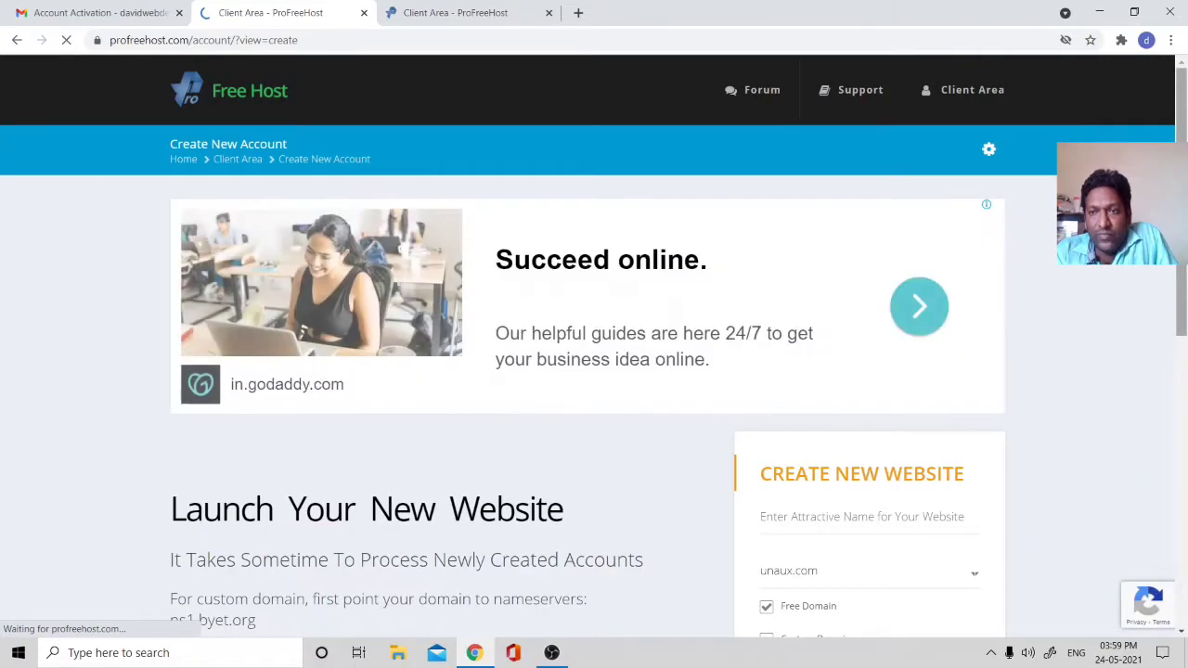
pyautogui.scroll(-3, 1183, 281)
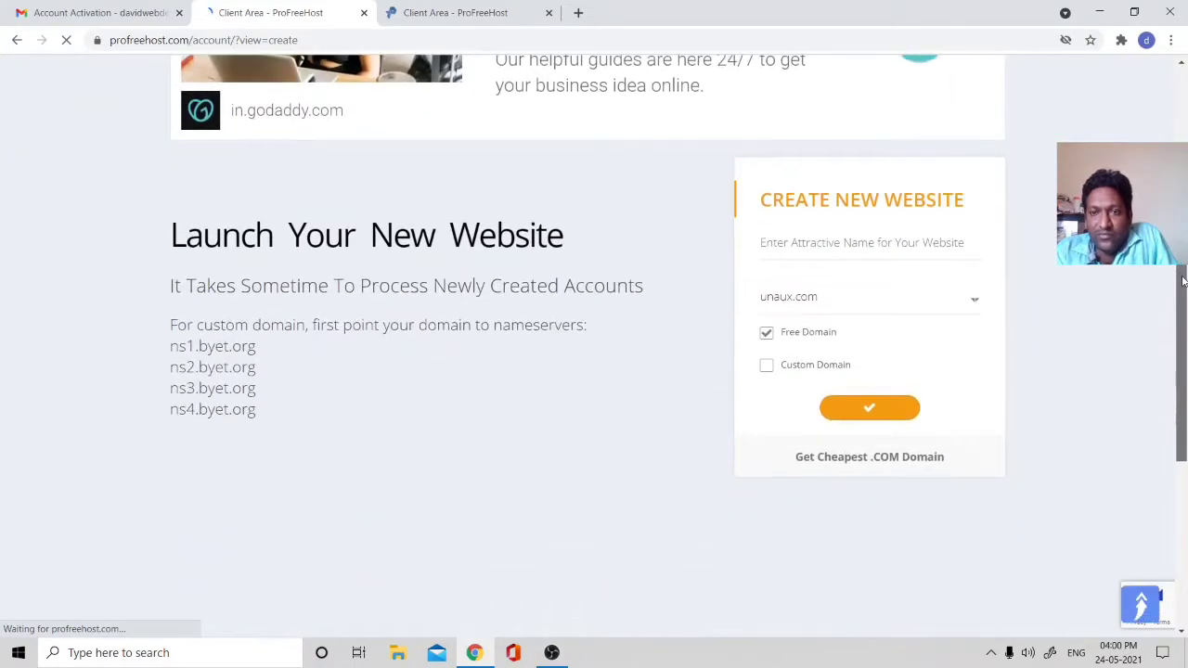
pyautogui.click(780, 255)
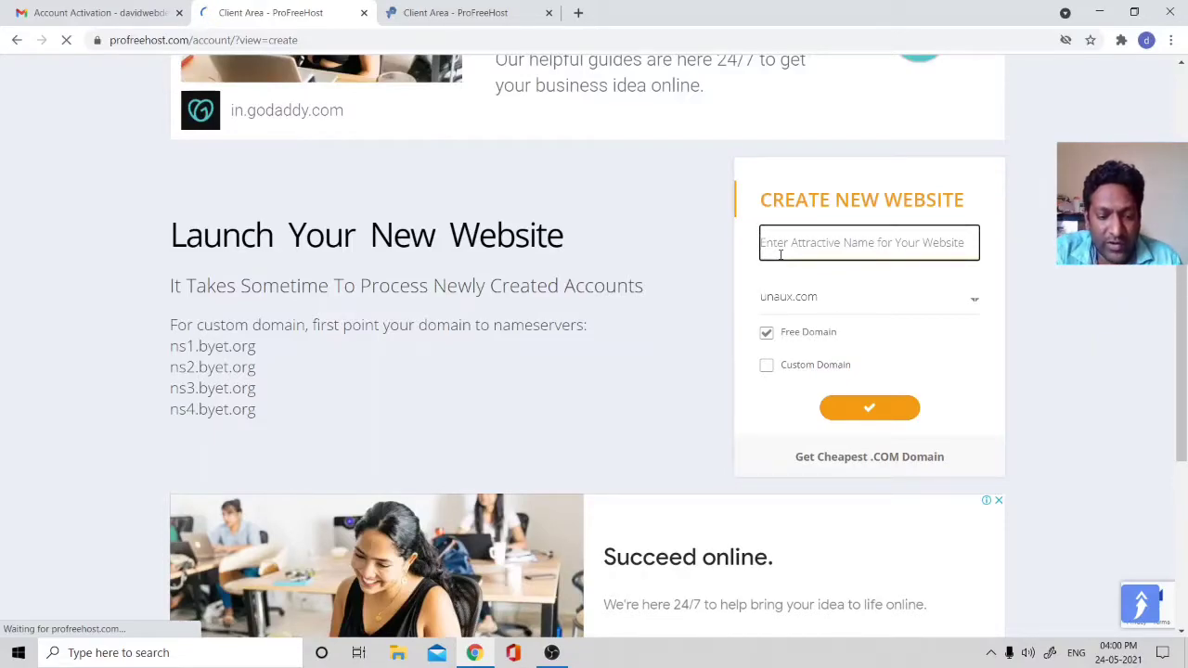
pyautogui.write('david')
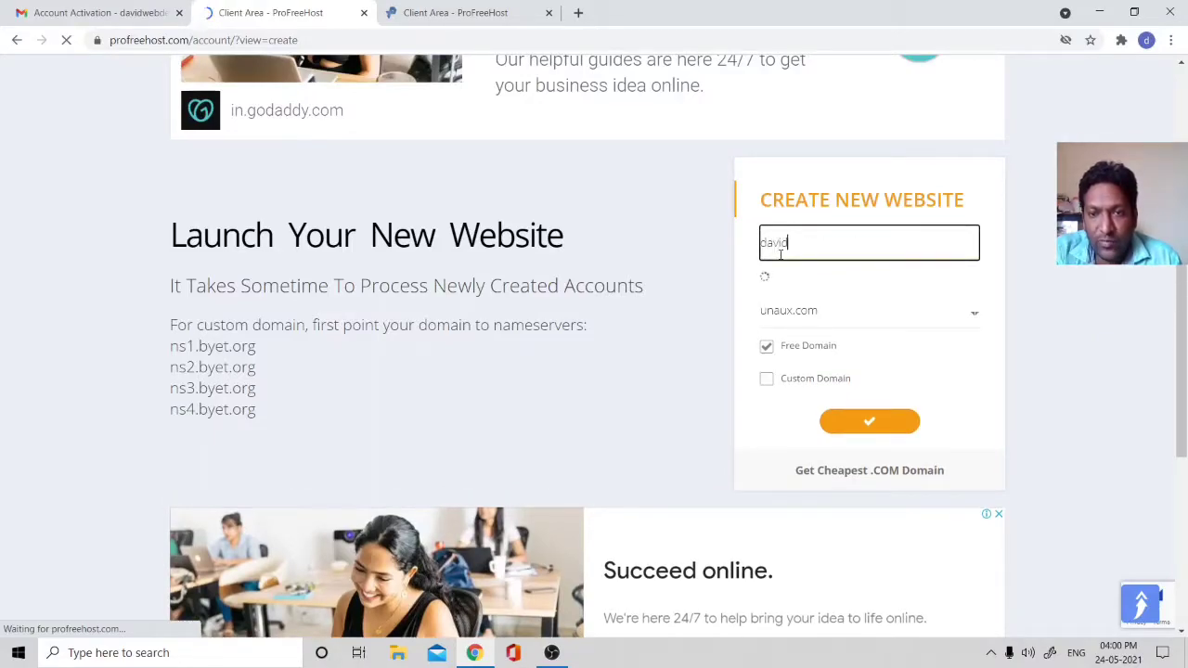
pyautogui.write('webde')
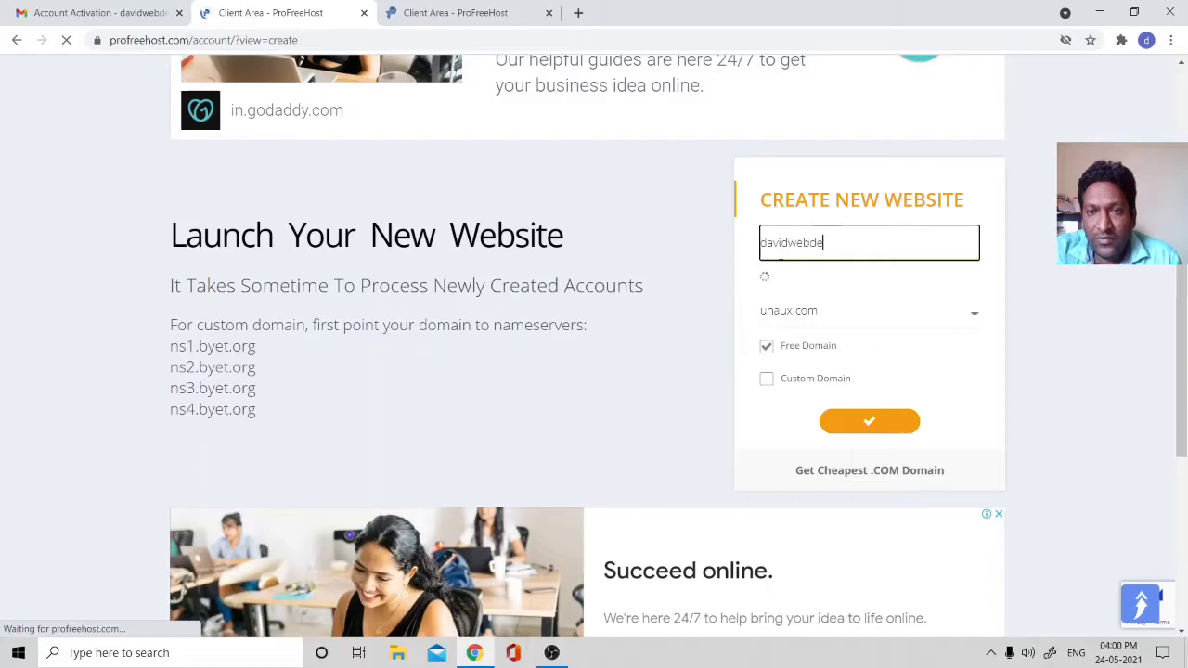
pyautogui.write('mo')
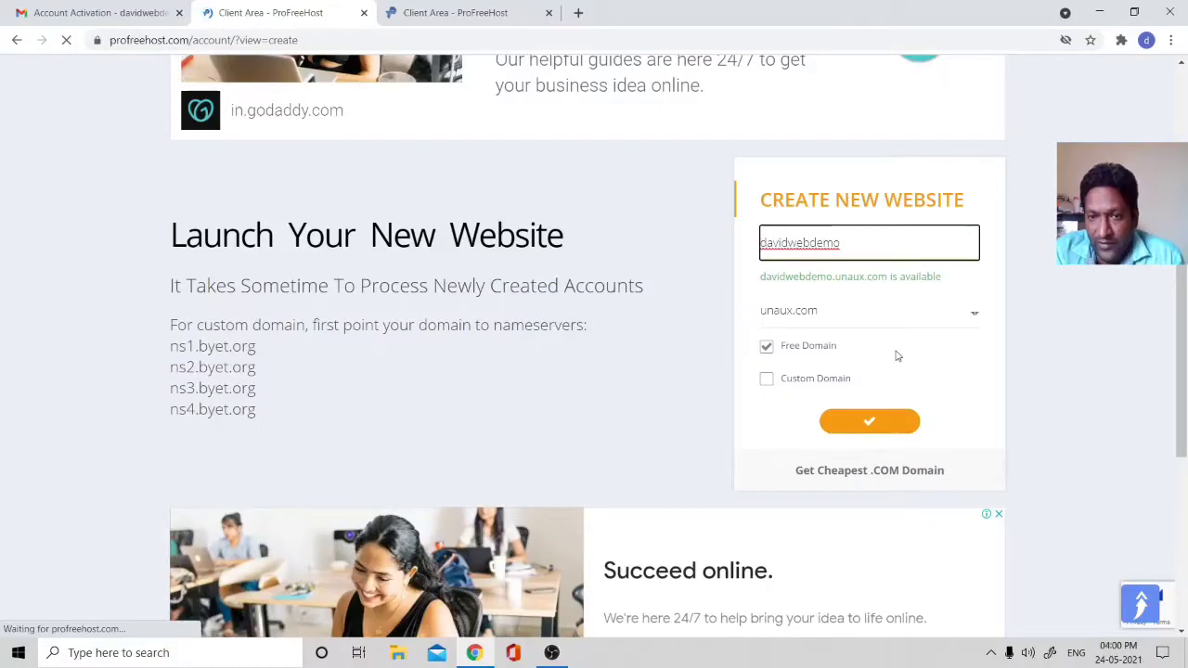
# - Keep the free unaux.com subdomain after trying Custom Domain, and create the account
pyautogui.click(916, 323)
pyautogui.click(916, 324)
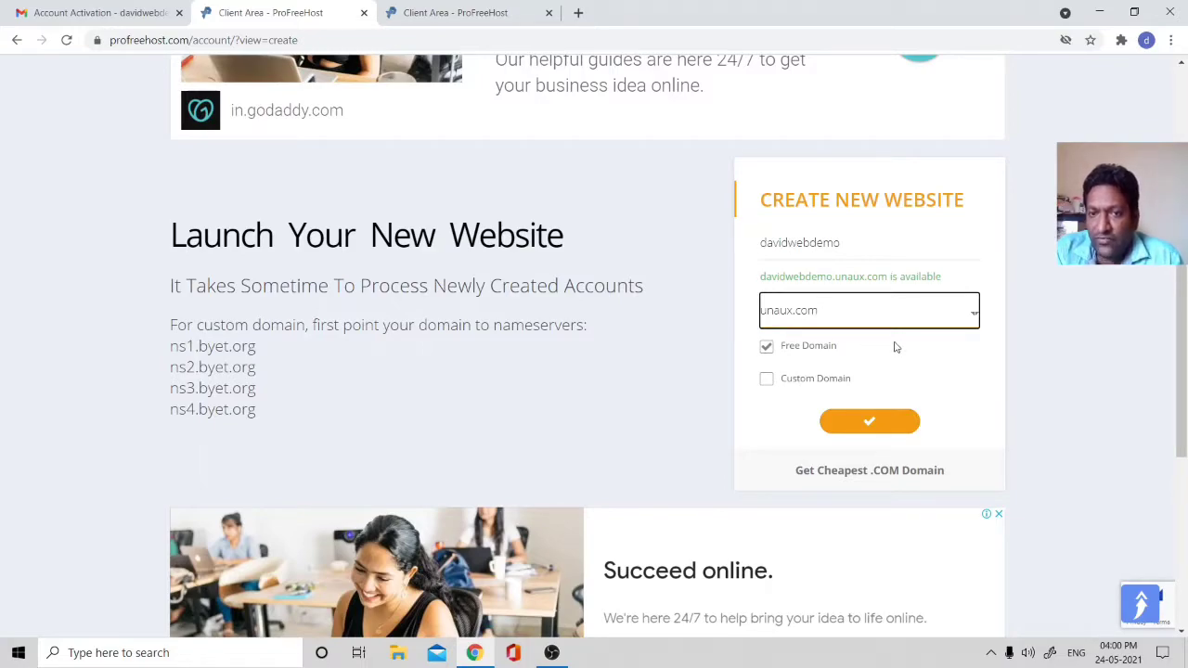
pyautogui.click(767, 382)
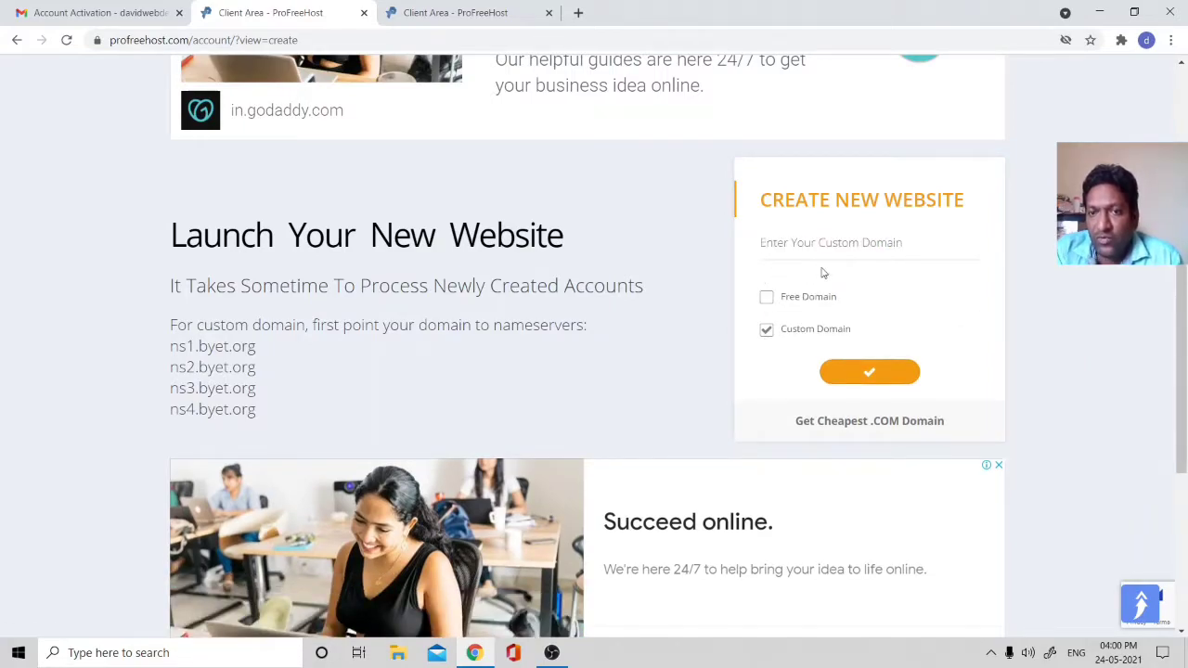
pyautogui.click(768, 298)
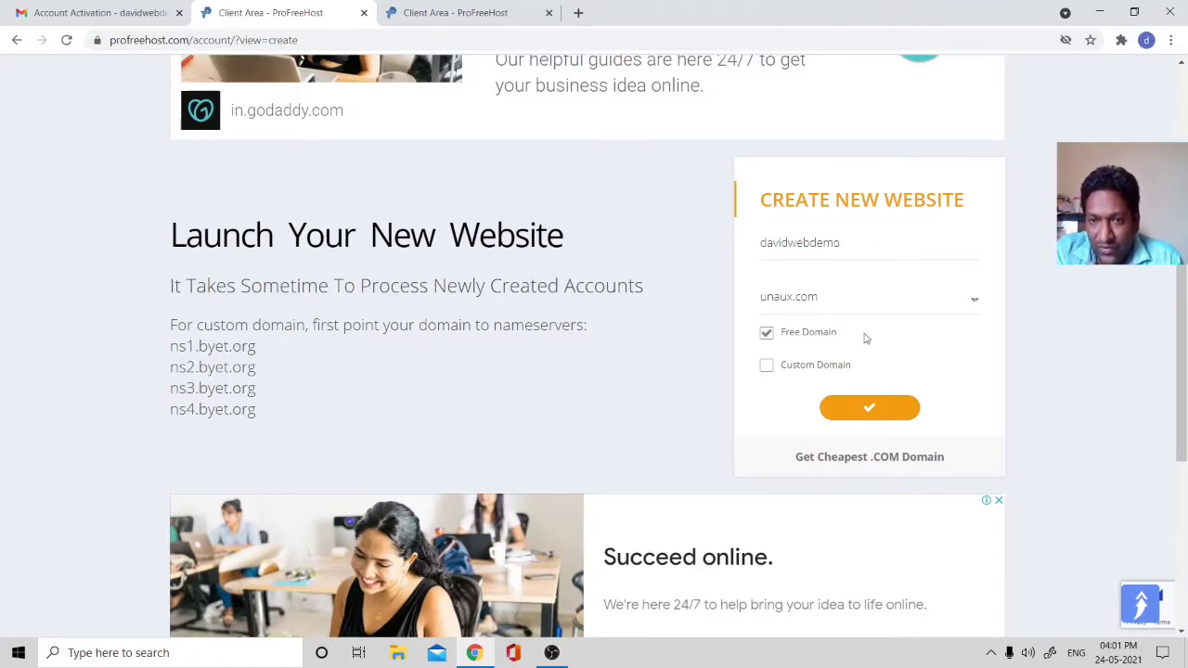
pyautogui.click(845, 408)
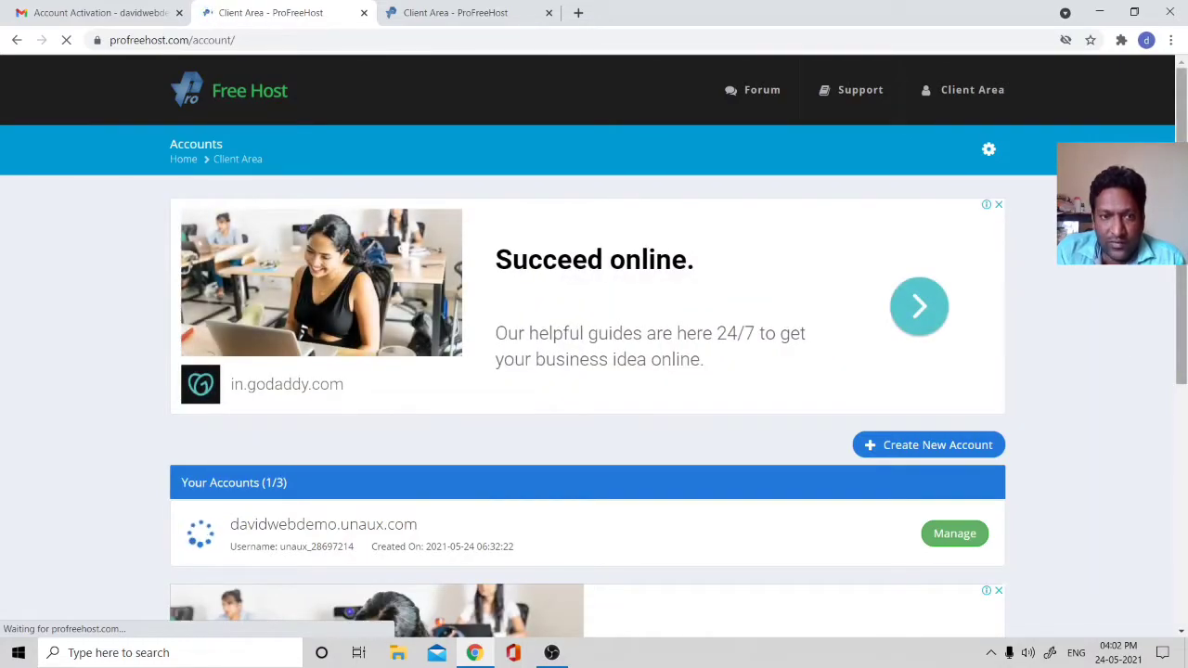
# - Open the new Active account's control panel from the Accounts list
pyautogui.moveTo(1184, 223); pyautogui.dragTo(1184, 301)
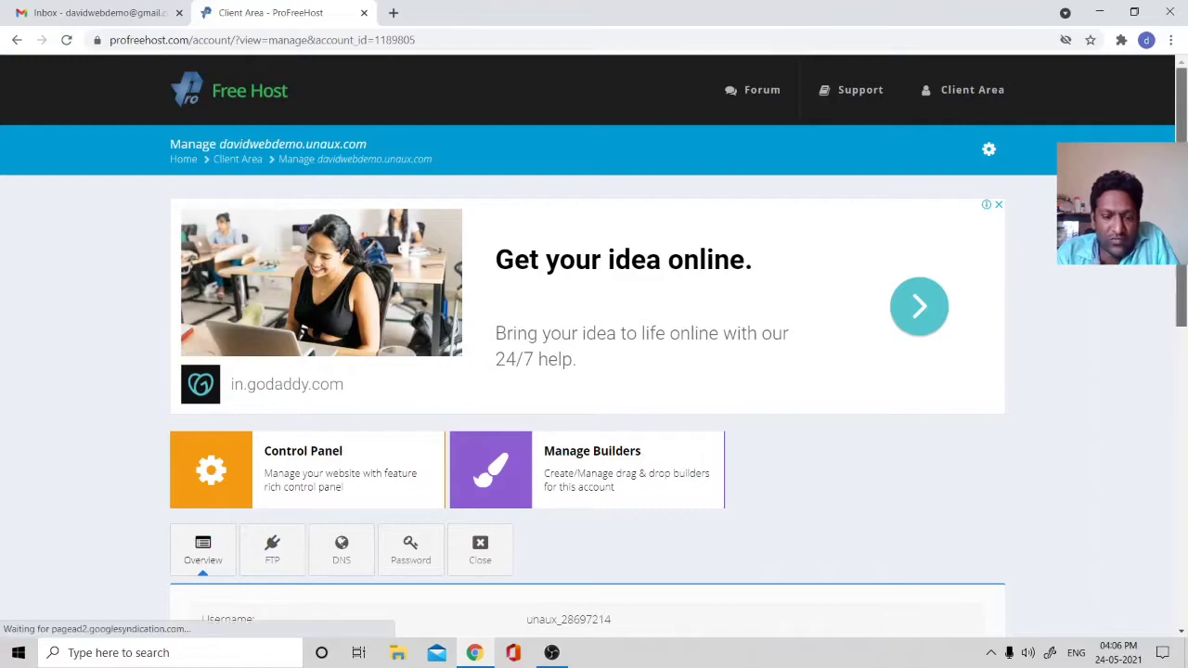
pyautogui.scroll(-1, 1184, 289)
pyautogui.scroll(-1, 1183, 289)
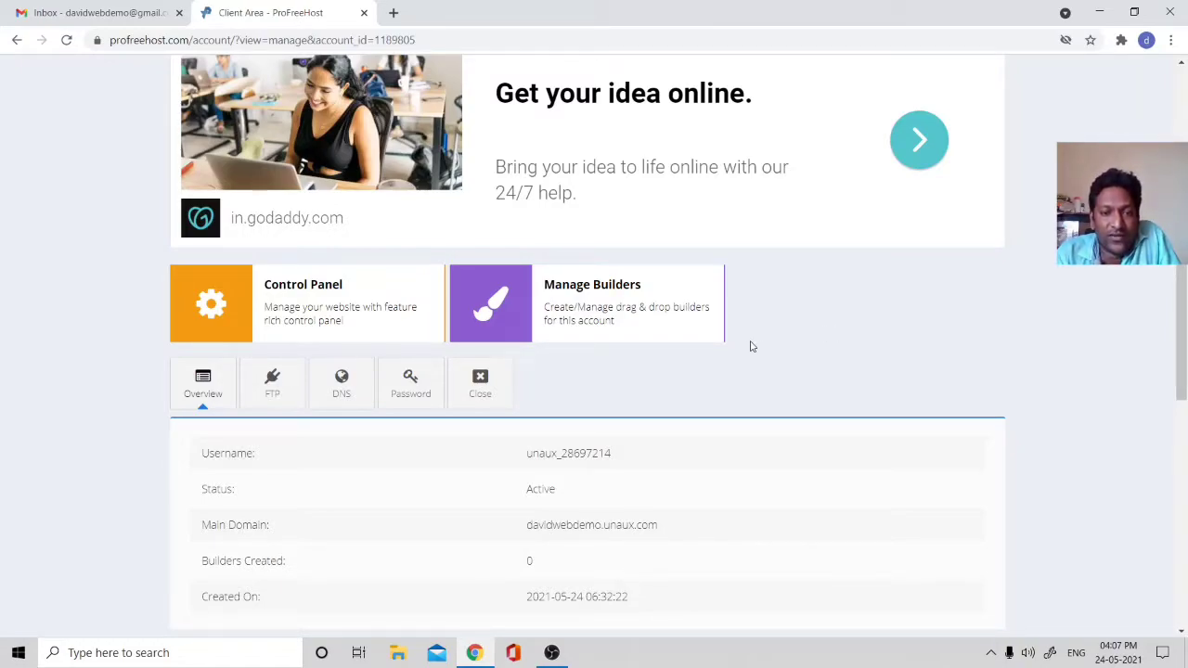
pyautogui.click(285, 307)
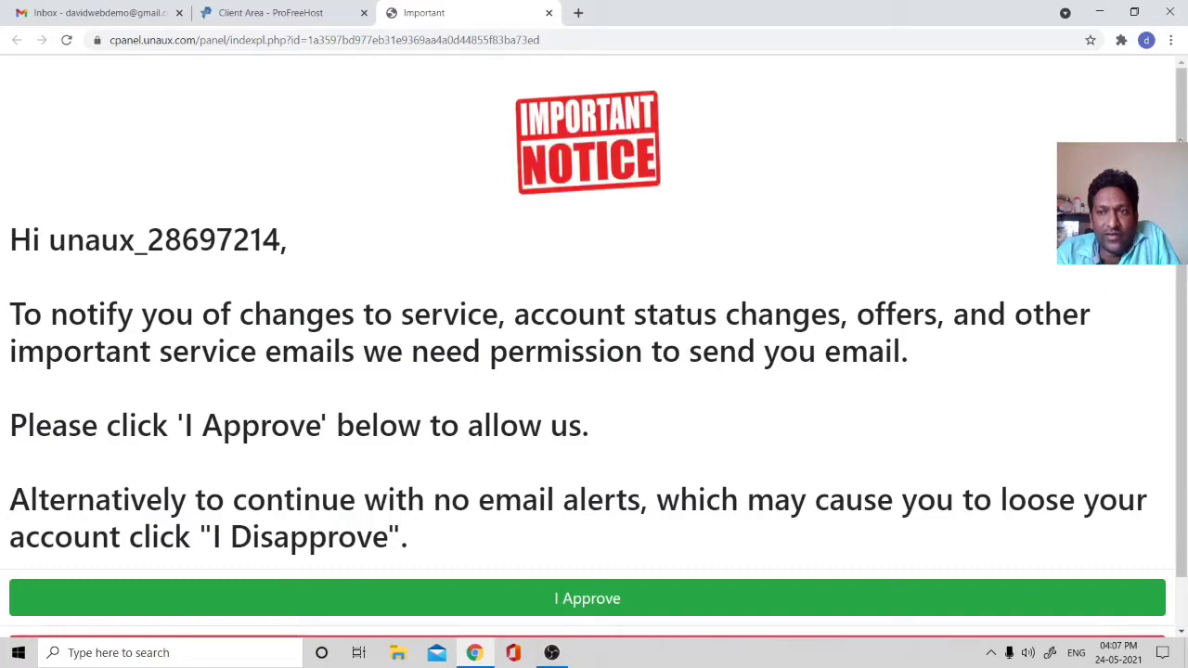
# - Approve service e-mails on the Important Notice page
pyautogui.scroll(-1, 594, 346)
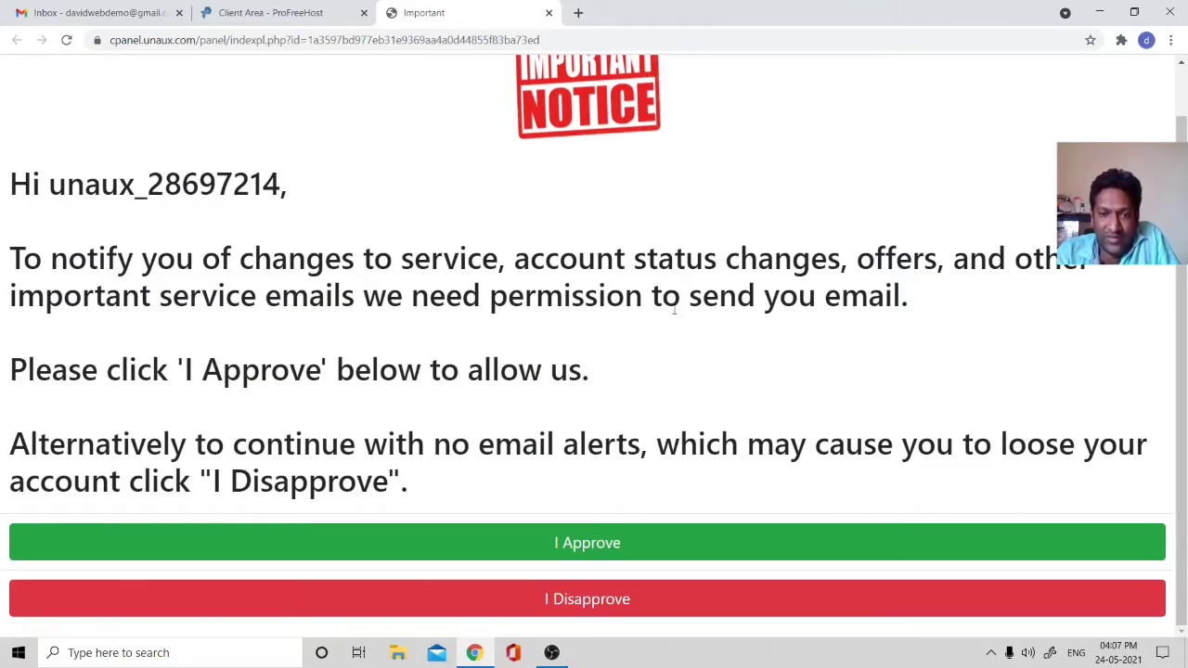
pyautogui.click(580, 543)
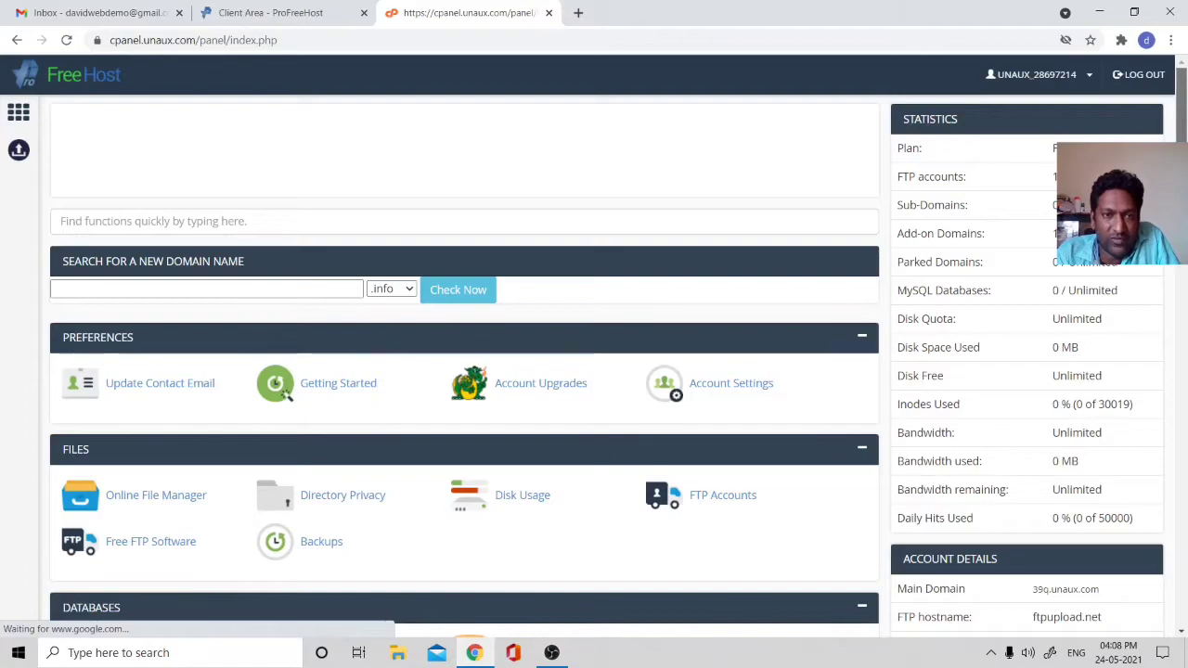
# - Scroll down to the Software section and launch Softaculous Apps Installer
pyautogui.scroll(-2, 463, 372)
pyautogui.scroll(2, 464, 371)
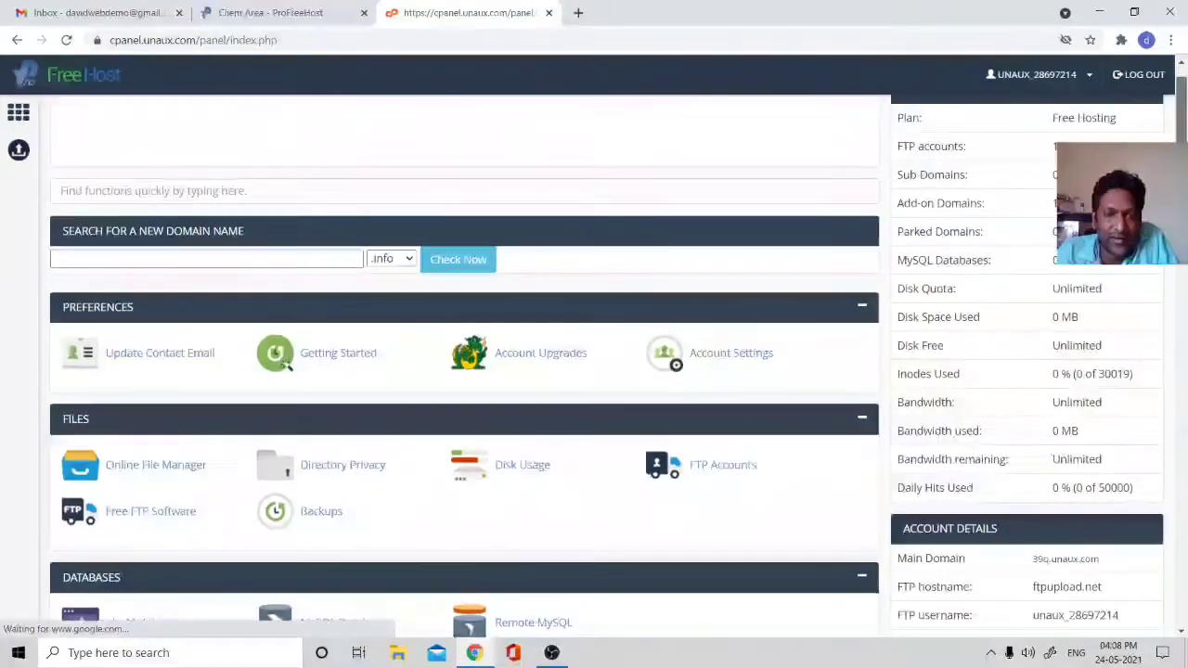
pyautogui.scroll(-1, 464, 371)
pyautogui.scroll(-1, 464, 371)
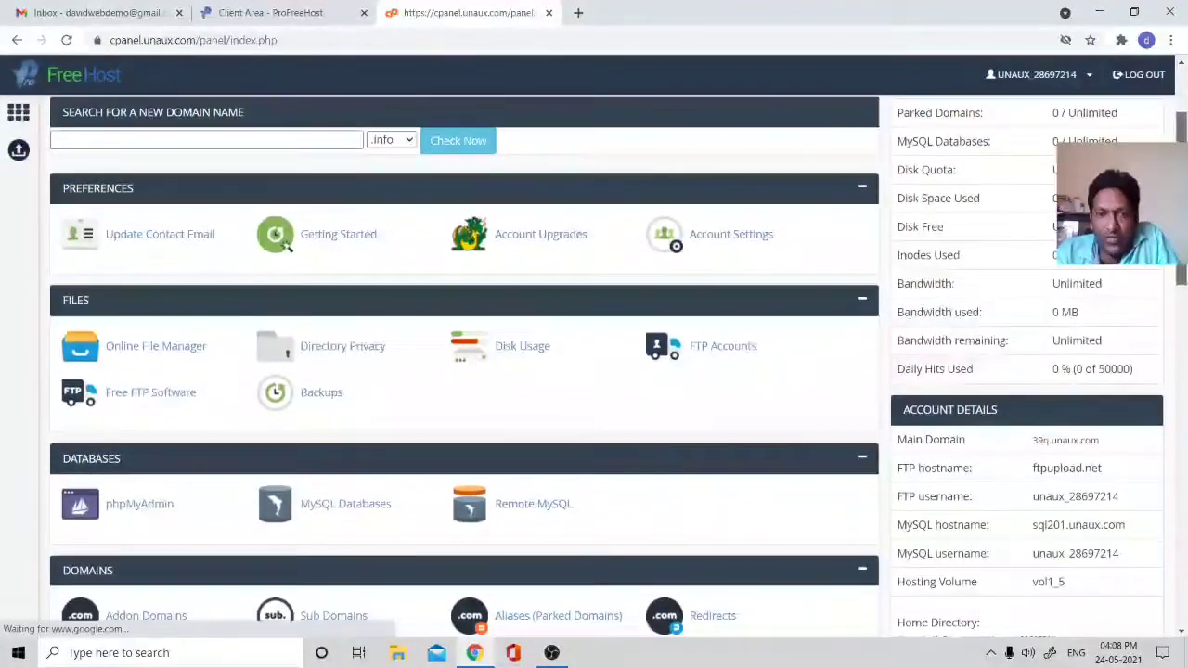
pyautogui.scroll(-1, 464, 372)
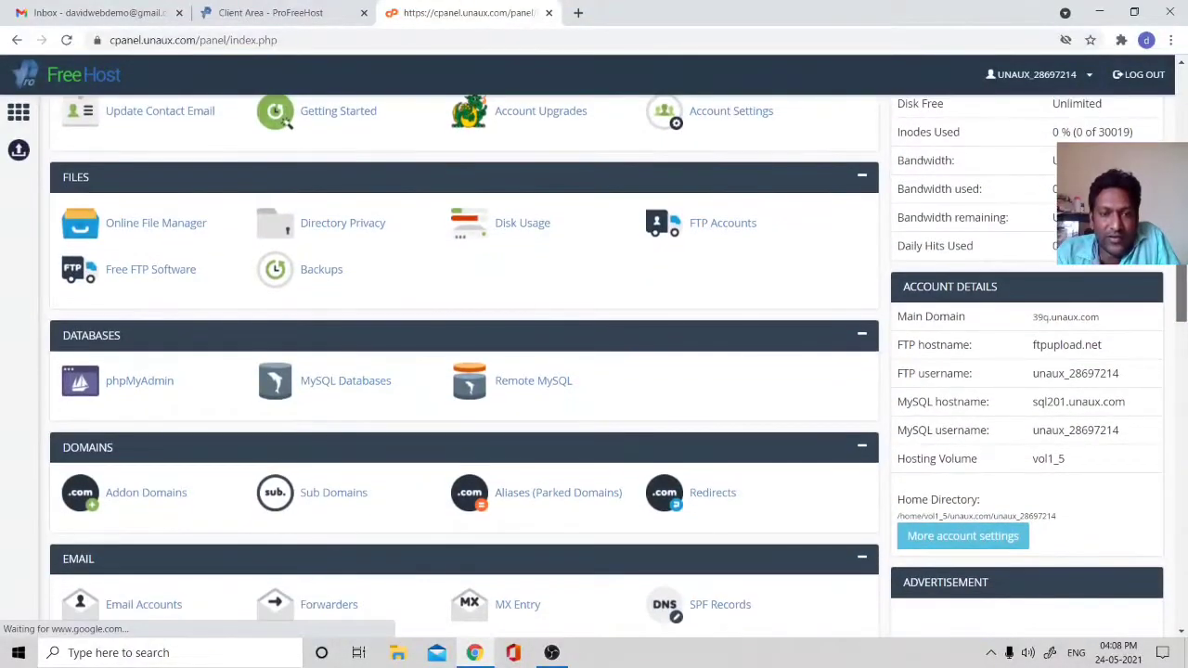
pyautogui.moveTo(1181, 253); pyautogui.dragTo(1181, 289)
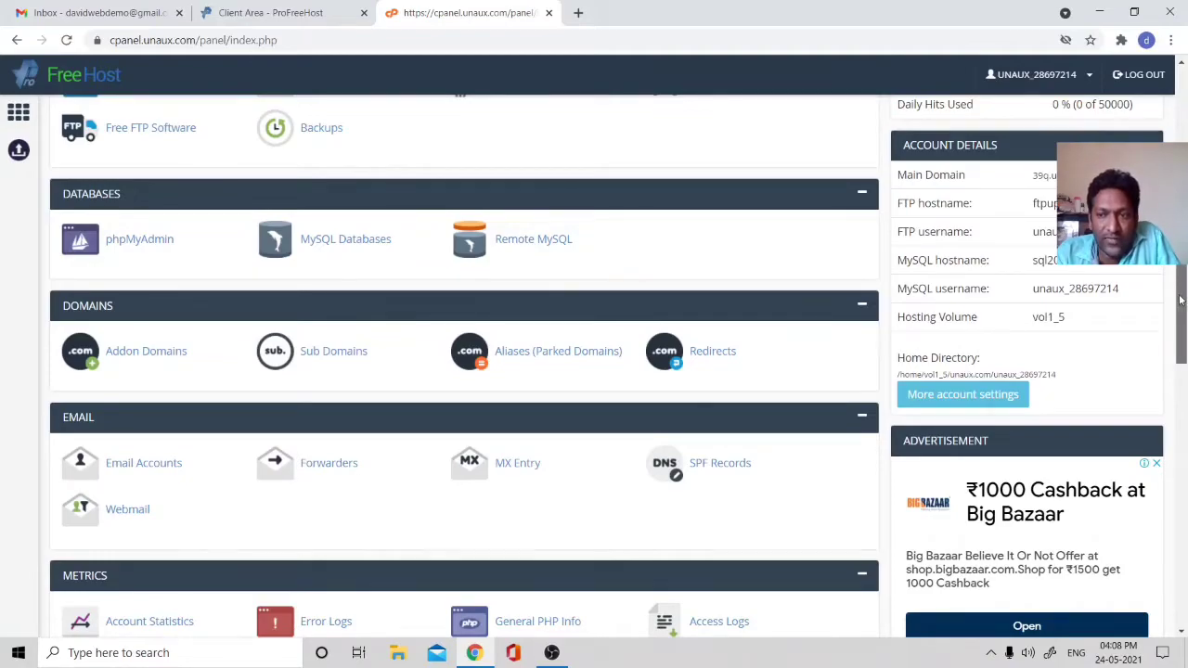
pyautogui.scroll(-1, 1180, 299)
pyautogui.moveTo(1180, 299); pyautogui.dragTo(1184, 424)
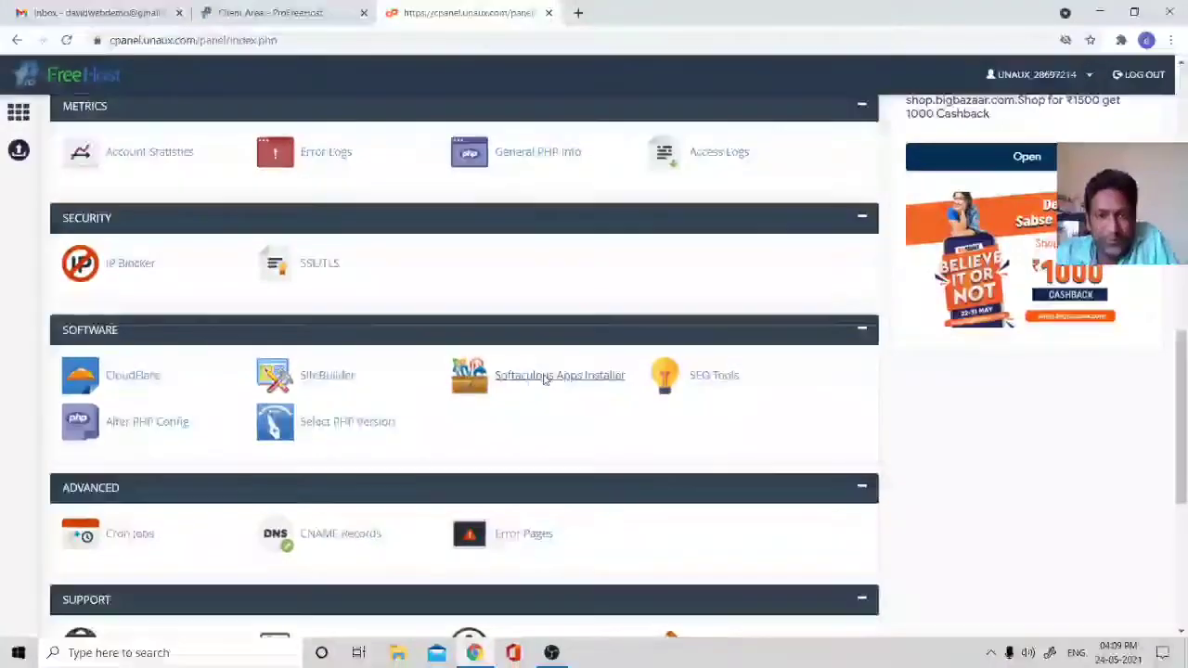
pyautogui.click(543, 379)
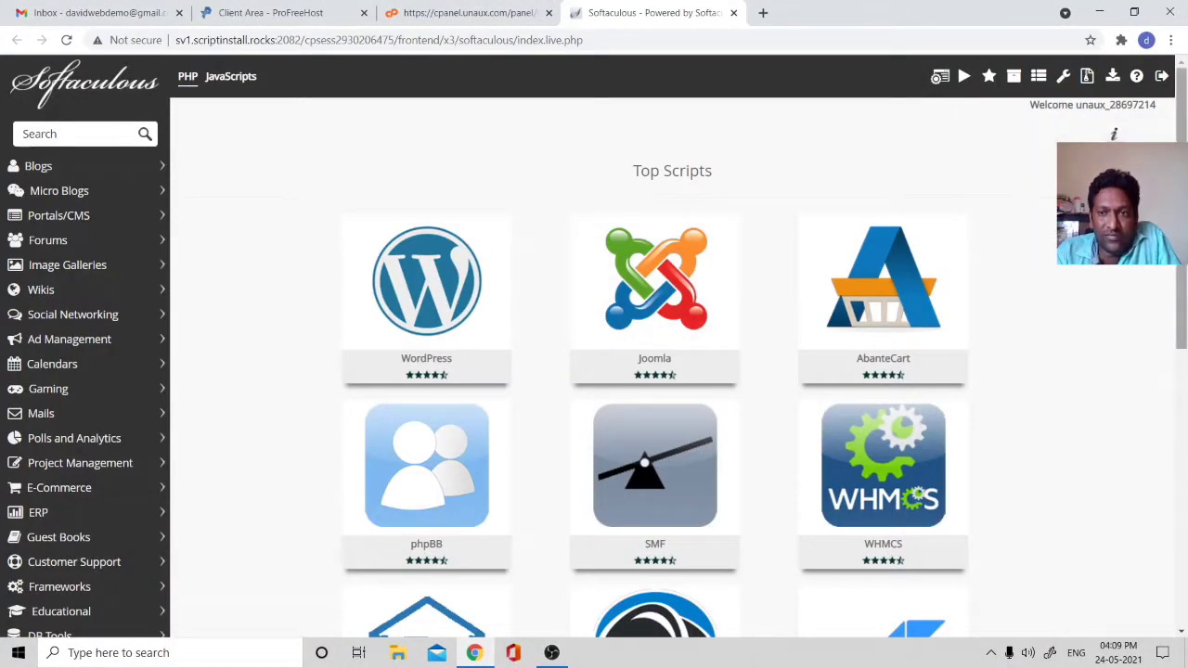
# - Open the WordPress installation form in Softaculous
pyautogui.scroll(-3, 672, 371)
pyautogui.scroll(3, 671, 372)
pyautogui.moveTo(413, 279)
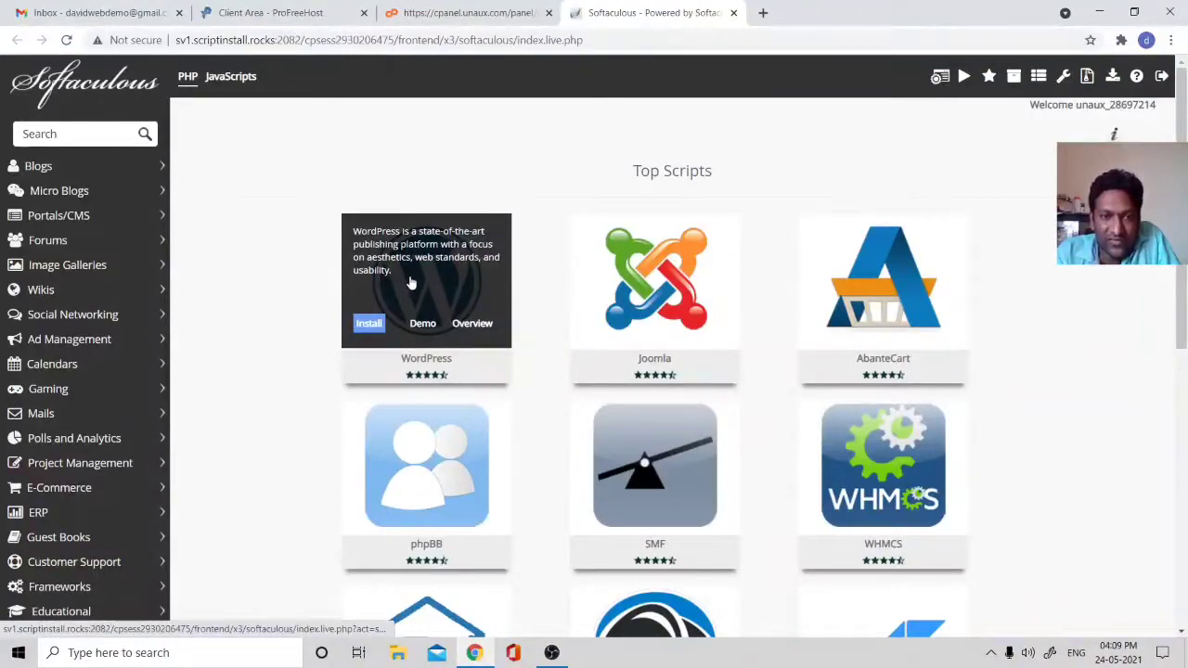
pyautogui.click(409, 285)
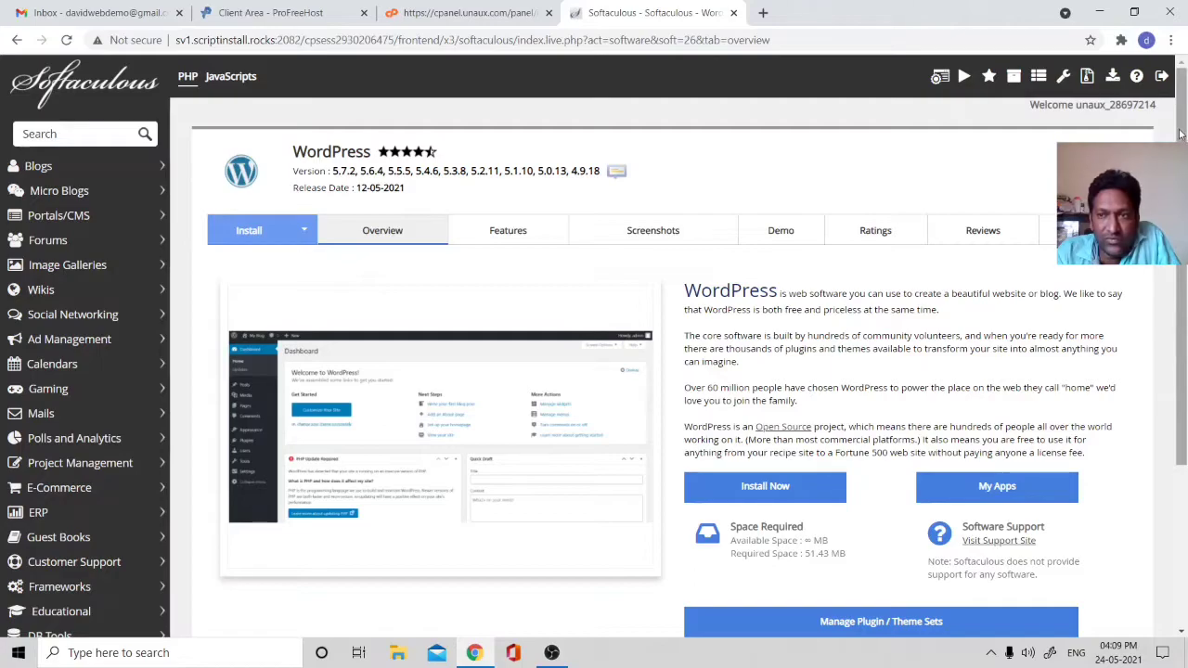
pyautogui.moveTo(1180, 135)
pyautogui.mouseDown()
pyautogui.moveTo(1180, 305)
pyautogui.moveTo(1180, 136)
pyautogui.mouseUp()
pyautogui.click(252, 232)
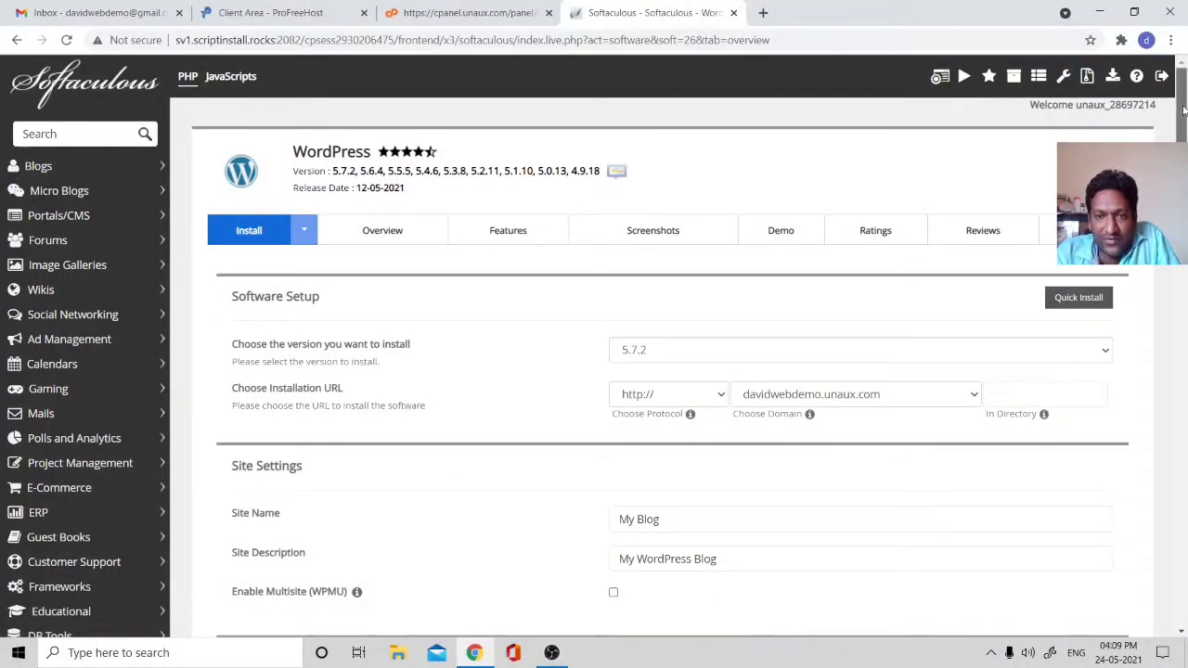
pyautogui.moveTo(1183, 110); pyautogui.dragTo(1183, 194)
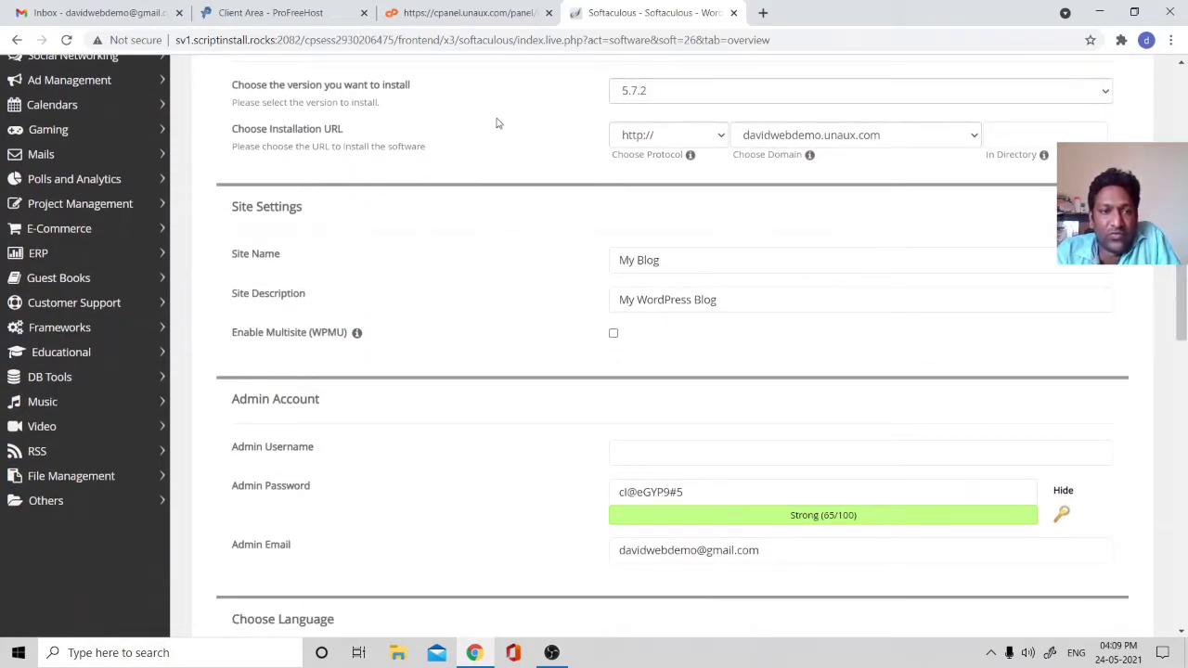
# - Give the site a 'Welcome to …' name and the description 'Web designer's platform'
pyautogui.click(671, 261)
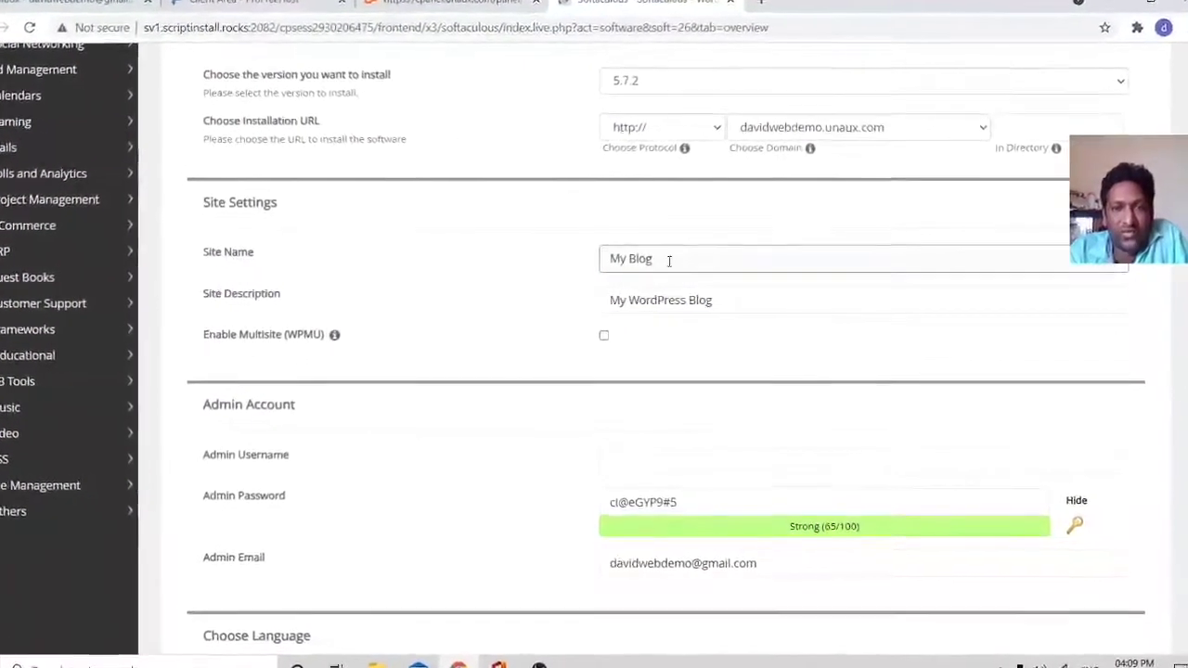
pyautogui.press('BackSpace')
pyautogui.press('BackSpace')
pyautogui.press('BackSpace')
pyautogui.press('BackSpace')
pyautogui.press('BackSpace')
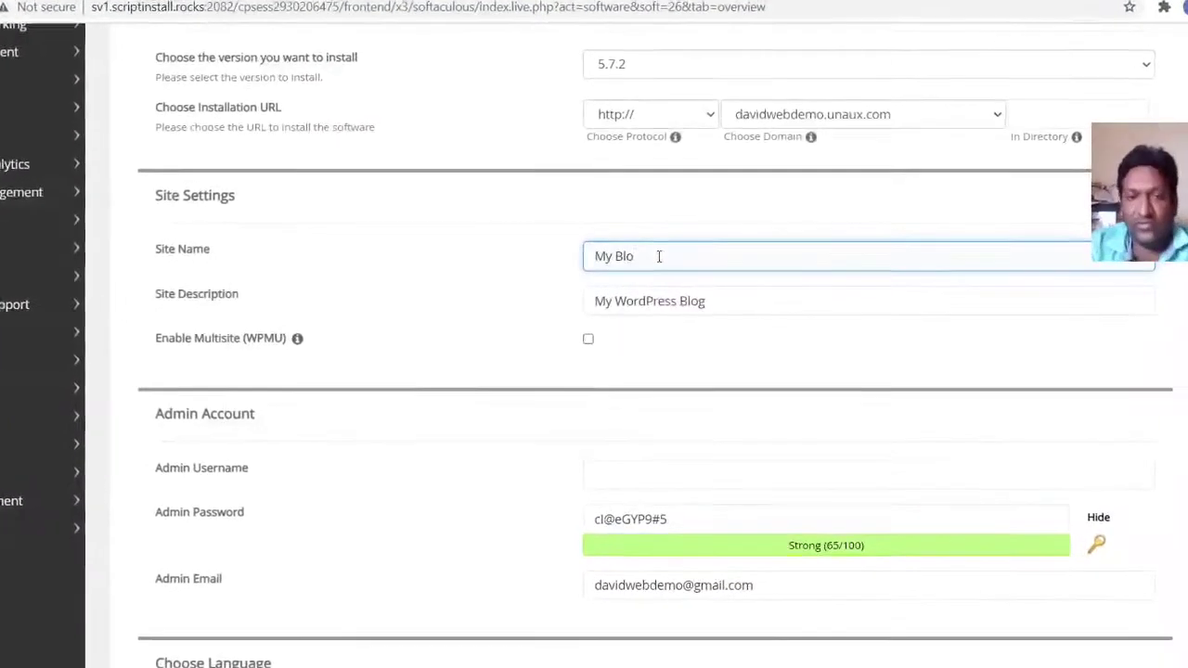
pyautogui.press('BackSpace')
pyautogui.press('BackSpace')
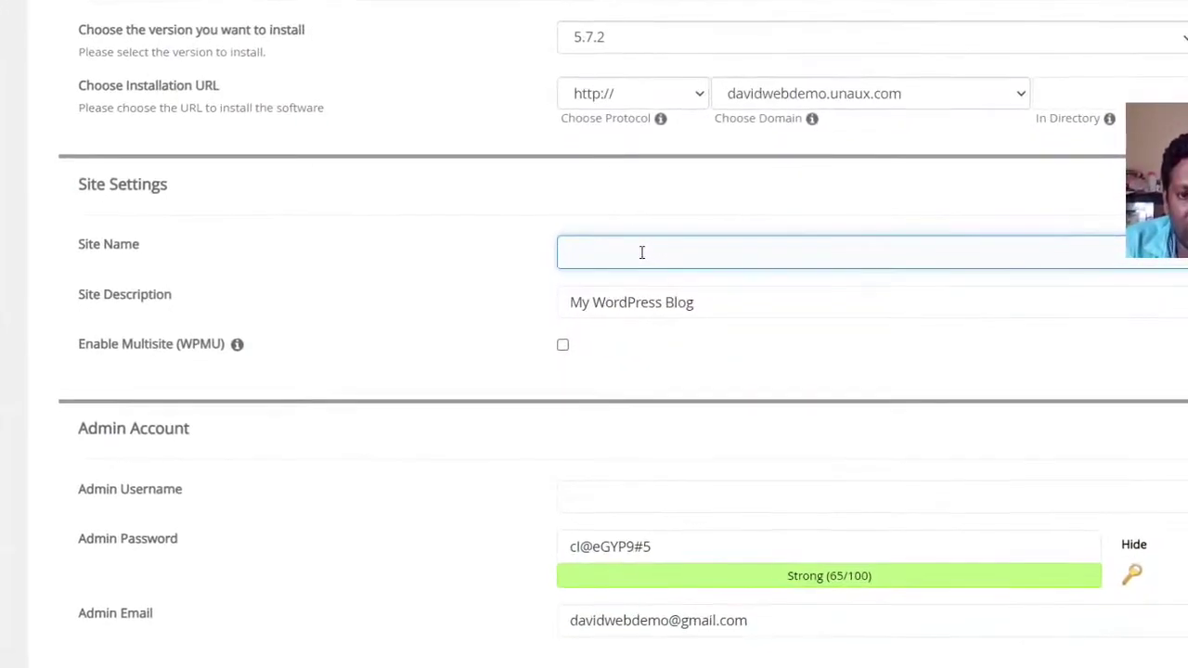
pyautogui.write('We')
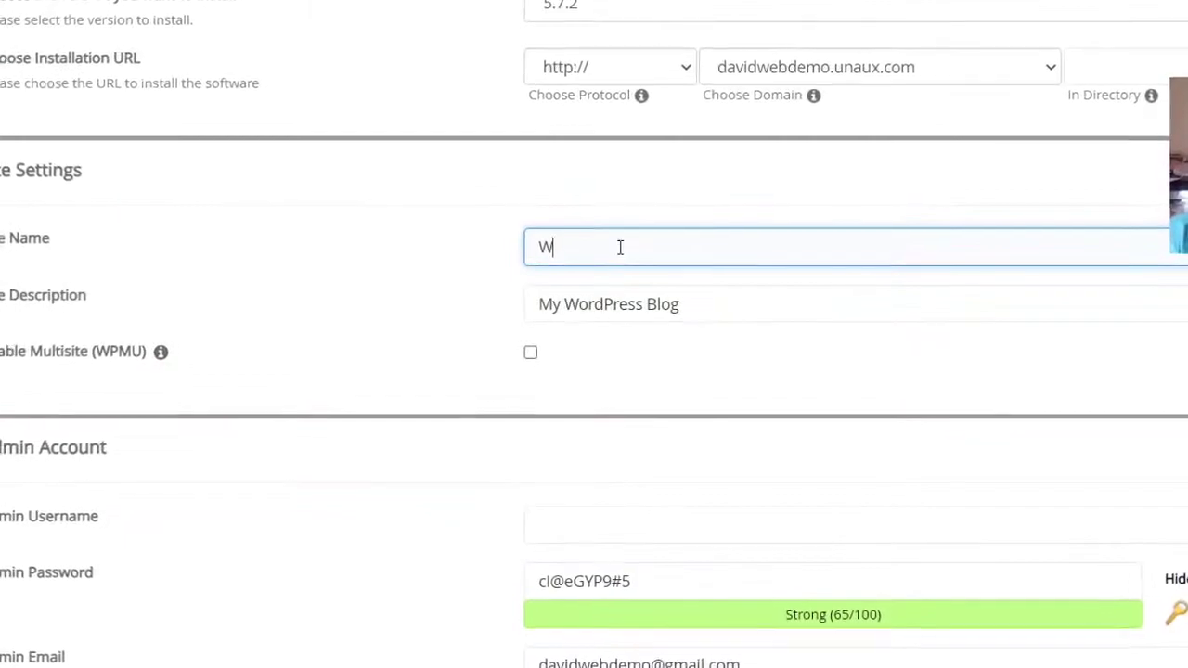
pyautogui.write('lcome')
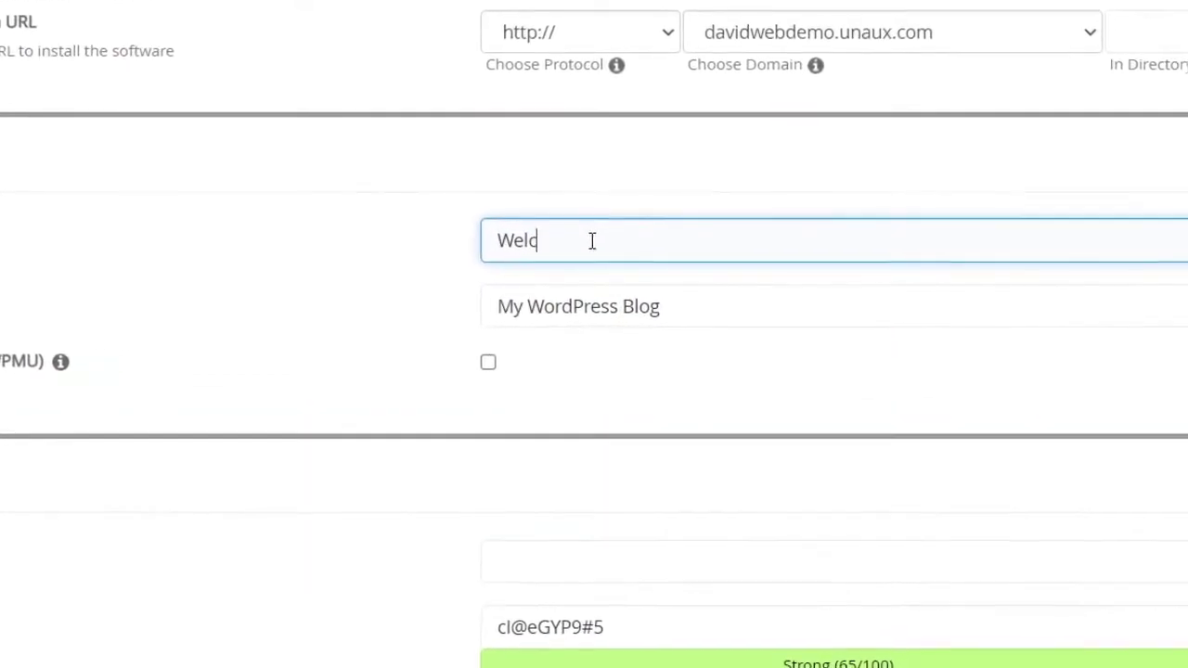
pyautogui.write(' to DAvi')
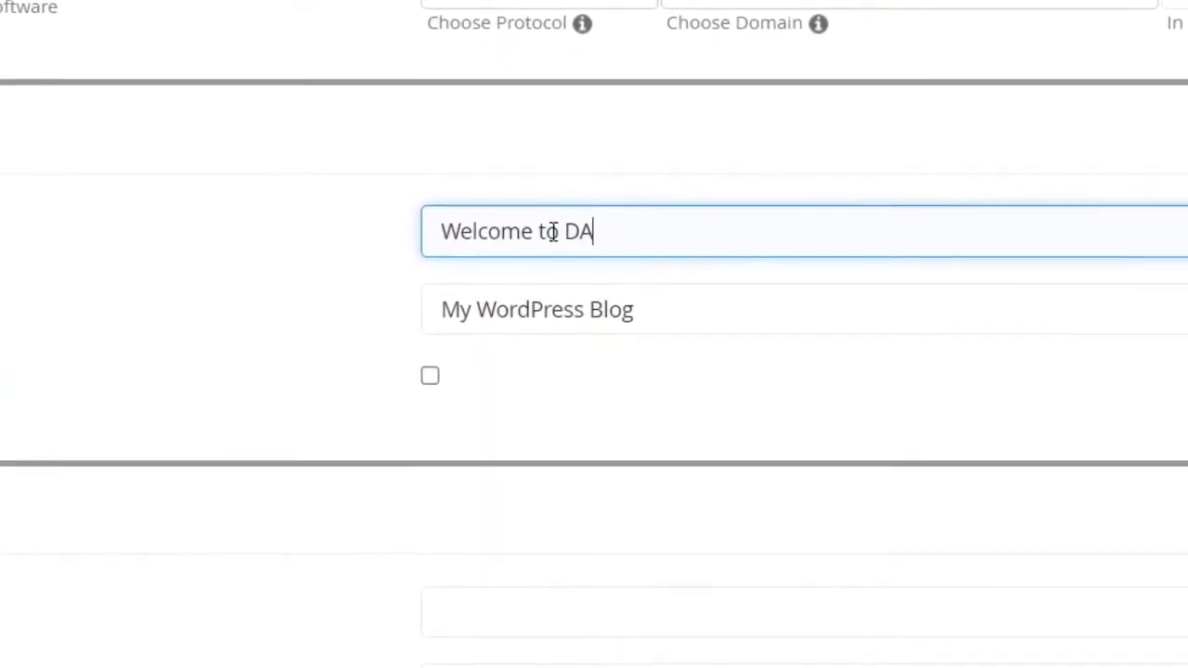
pyautogui.press('BackSpace')
pyautogui.press('BackSpace')
pyautogui.press('BackSpace')
pyautogui.write('avid ')
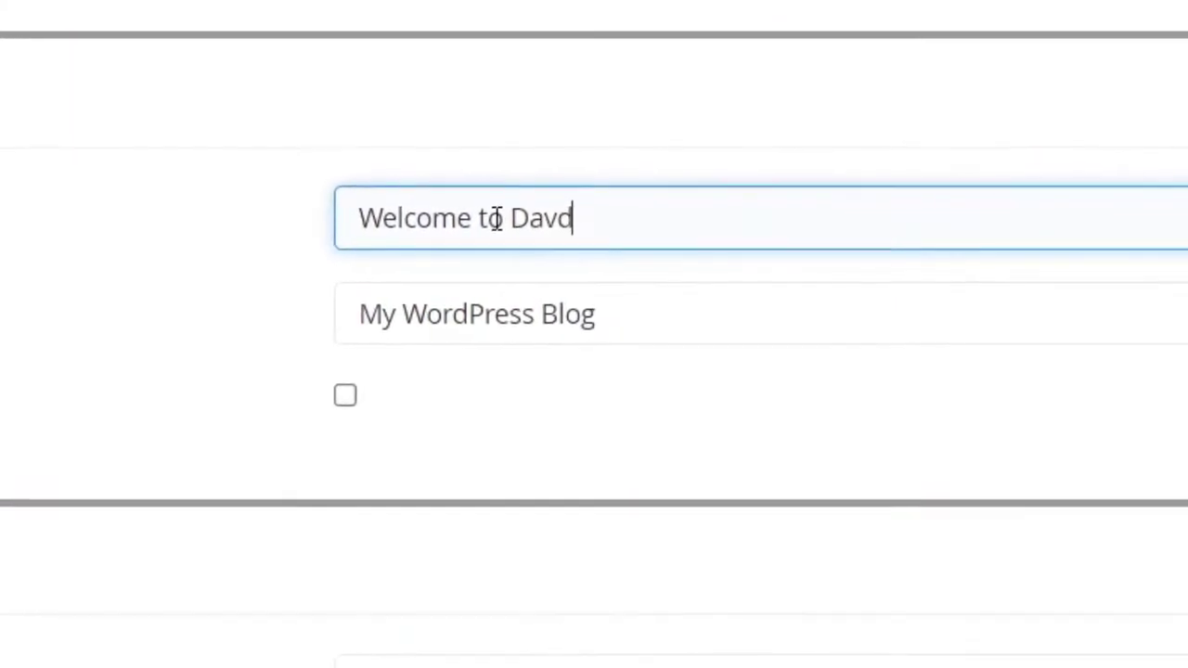
pyautogui.write('Web')
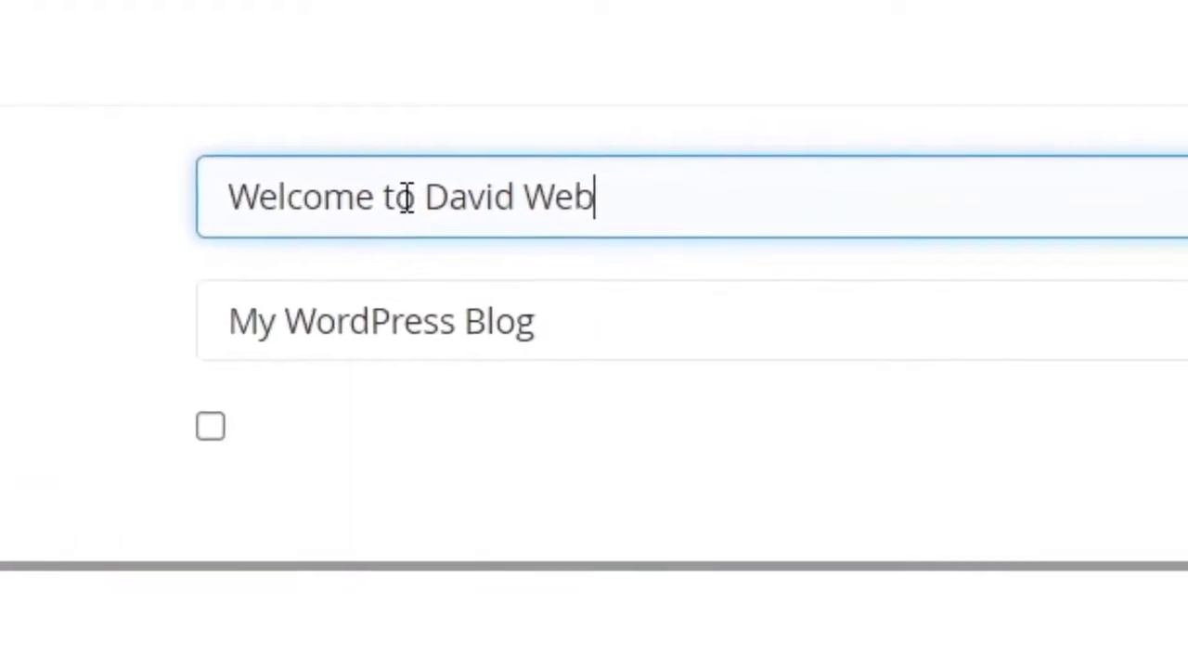
pyautogui.write(' Tech')
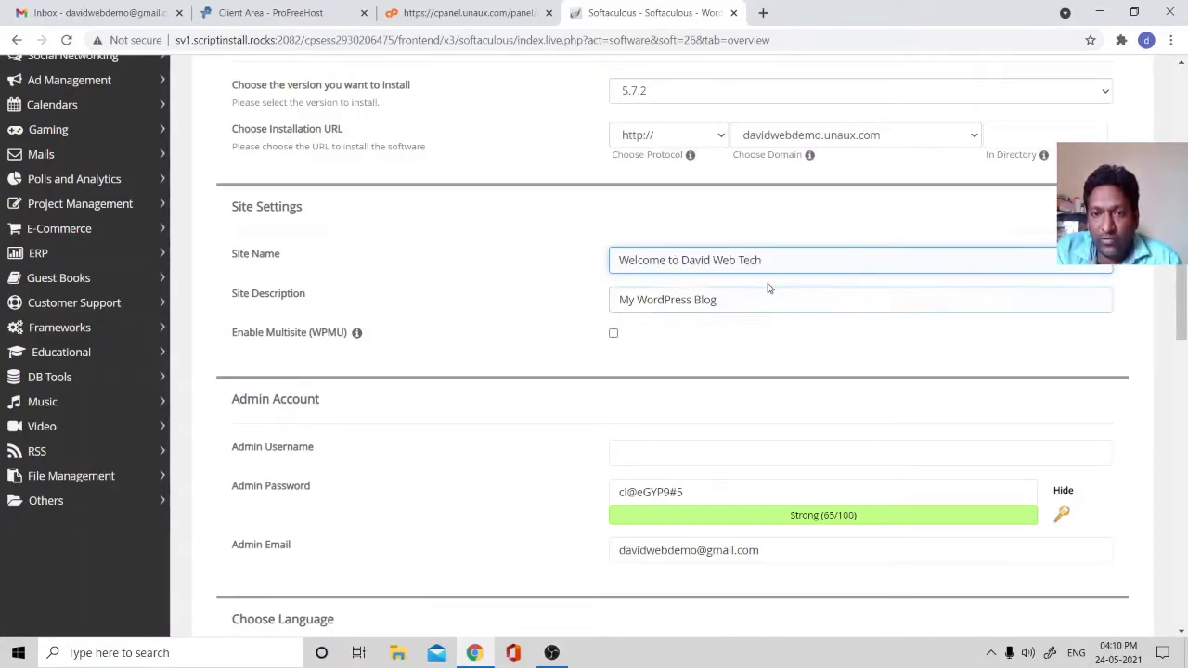
pyautogui.click(727, 300)
pyautogui.press('BackSpace')
pyautogui.press('BackSpace')
pyautogui.press('BackSpace')
pyautogui.press('BackSpace')
pyautogui.press('BackSpace')
pyautogui.press('BackSpace')
pyautogui.press('BackSpace')
pyautogui.press('BackSpace')
pyautogui.press('BackSpace')
pyautogui.press('BackSpace')
pyautogui.press('BackSpace')
pyautogui.press('BackSpace')
pyautogui.press('BackSpace')
pyautogui.press('BackSpace')
pyautogui.press('BackSpace')
pyautogui.press('BackSpace')
pyautogui.press('BackSpace')
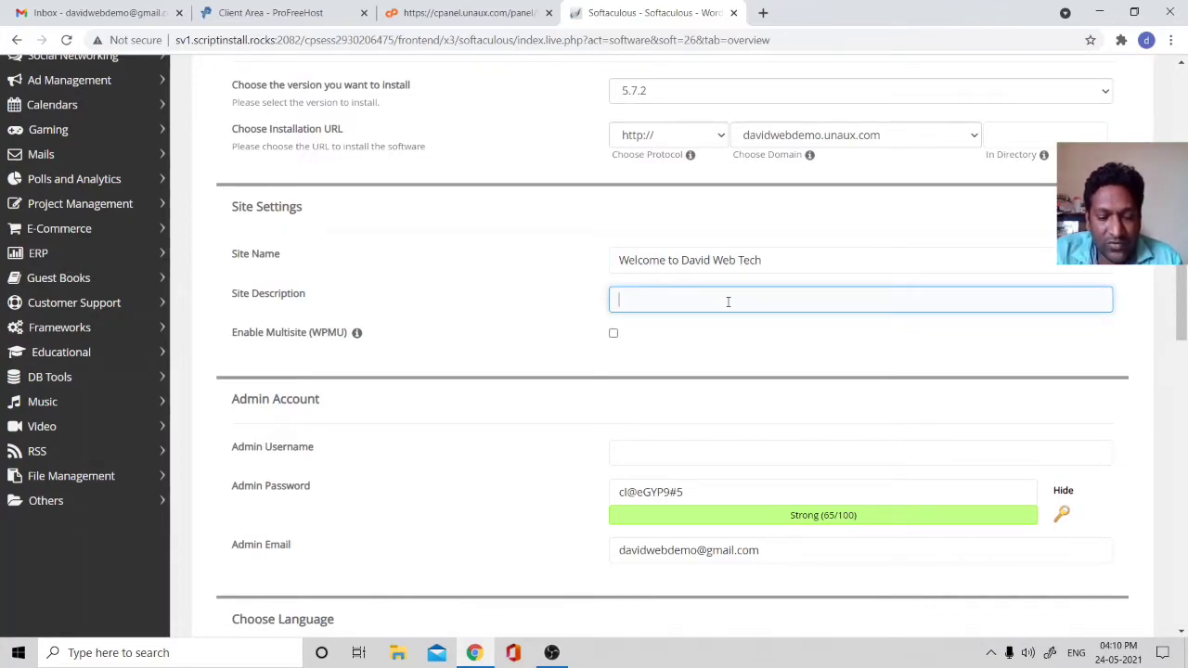
pyautogui.write('Web')
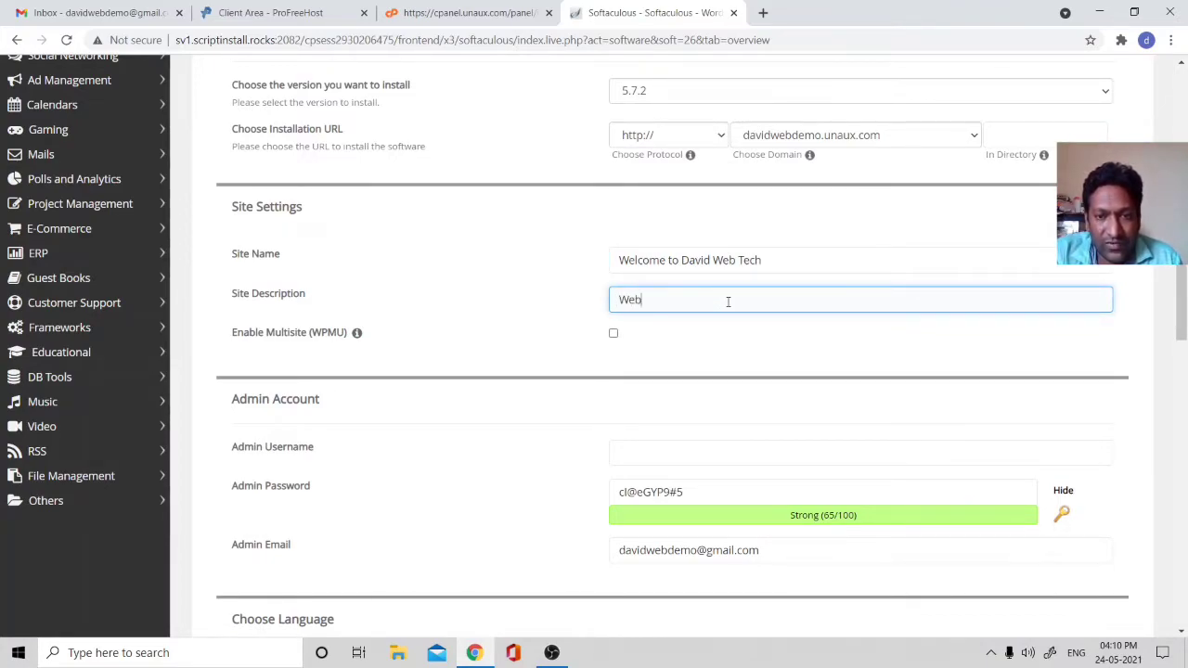
pyautogui.write(' designer')
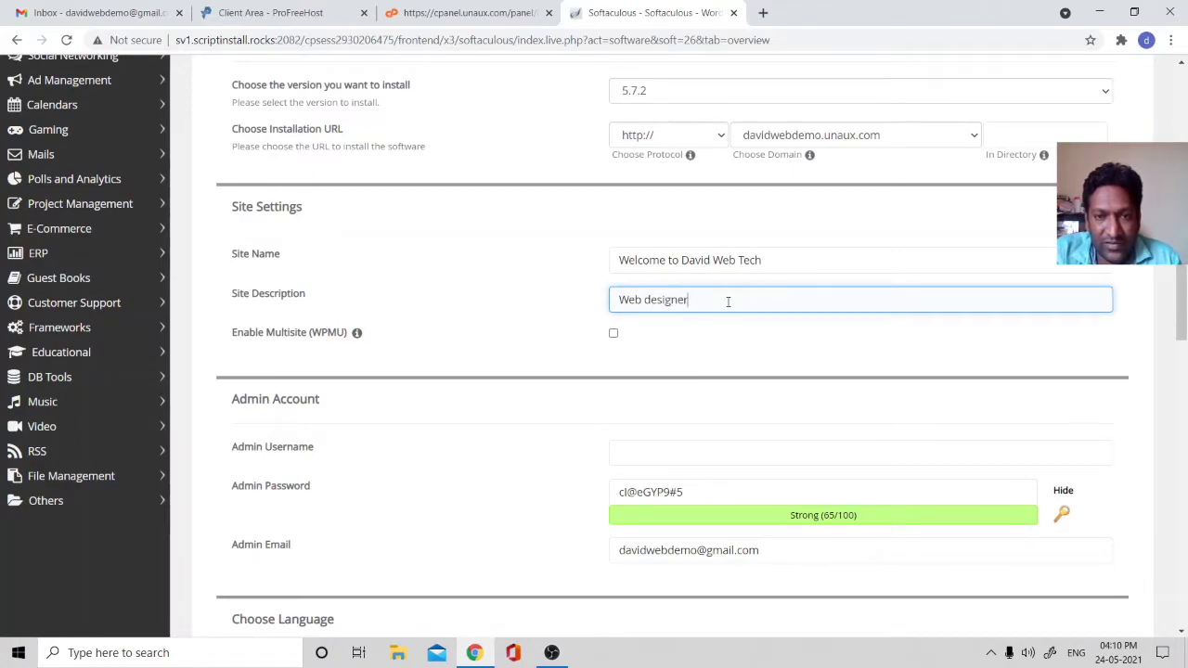
pyautogui.write("'s p")
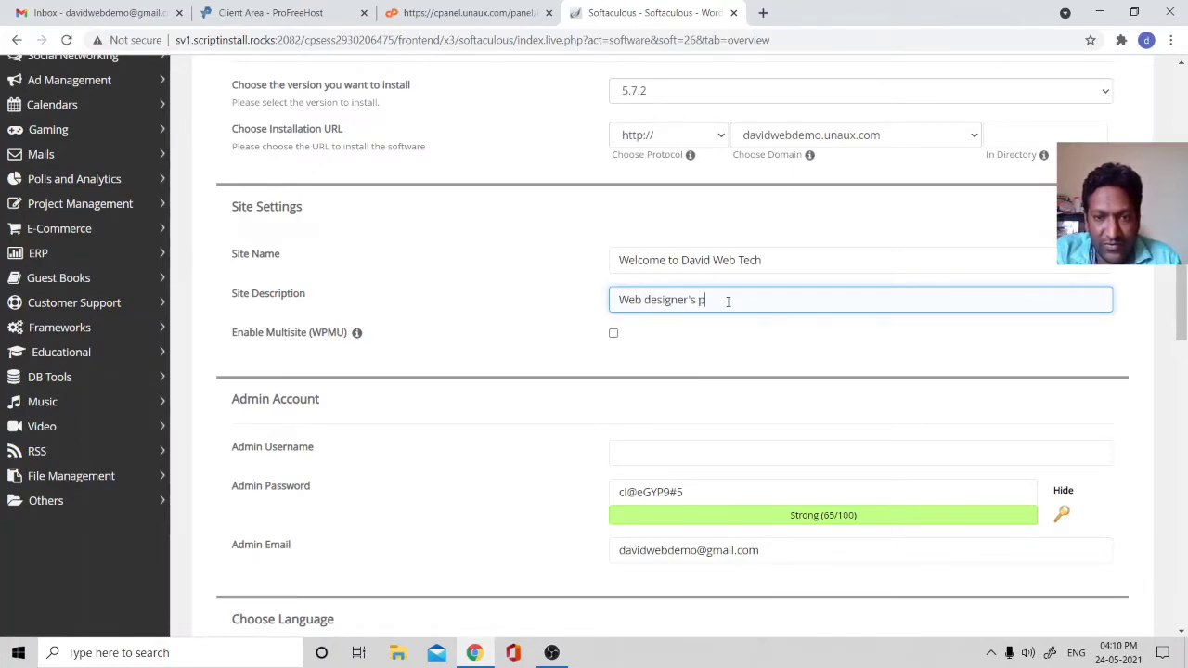
pyautogui.write('latform')
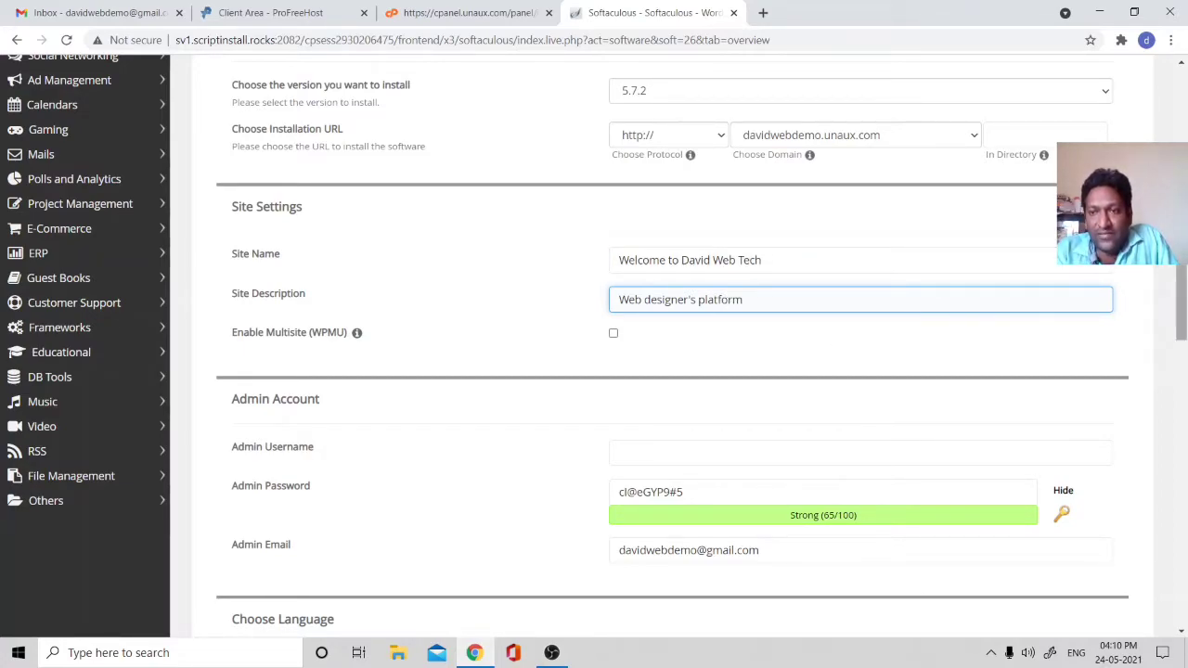
pyautogui.scroll(-1, 650, 342)
pyautogui.scroll(1, 649, 341)
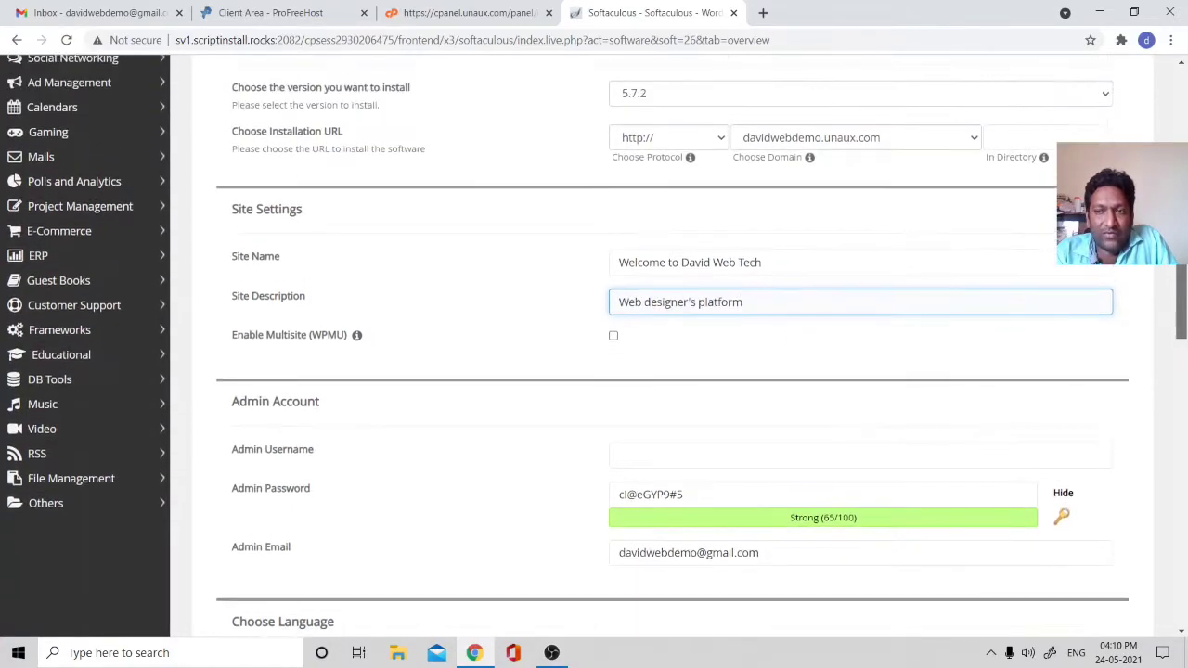
pyautogui.click(654, 456)
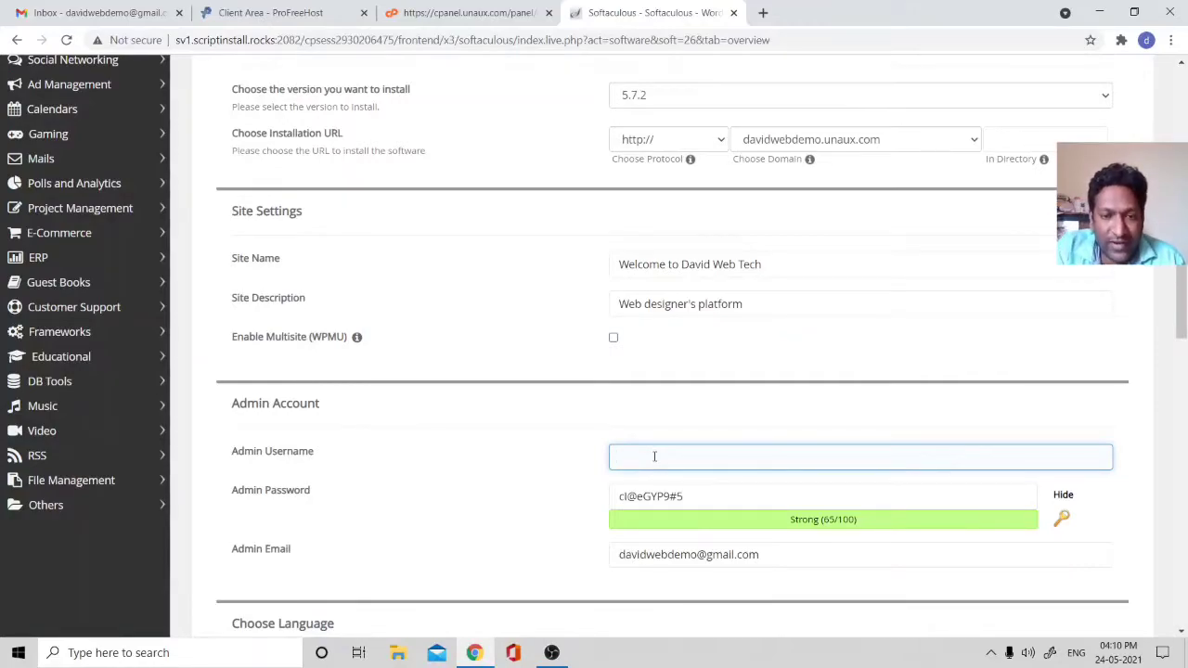
# - Enter the admin username and replace the generated admin password with your own
pyautogui.write('d')
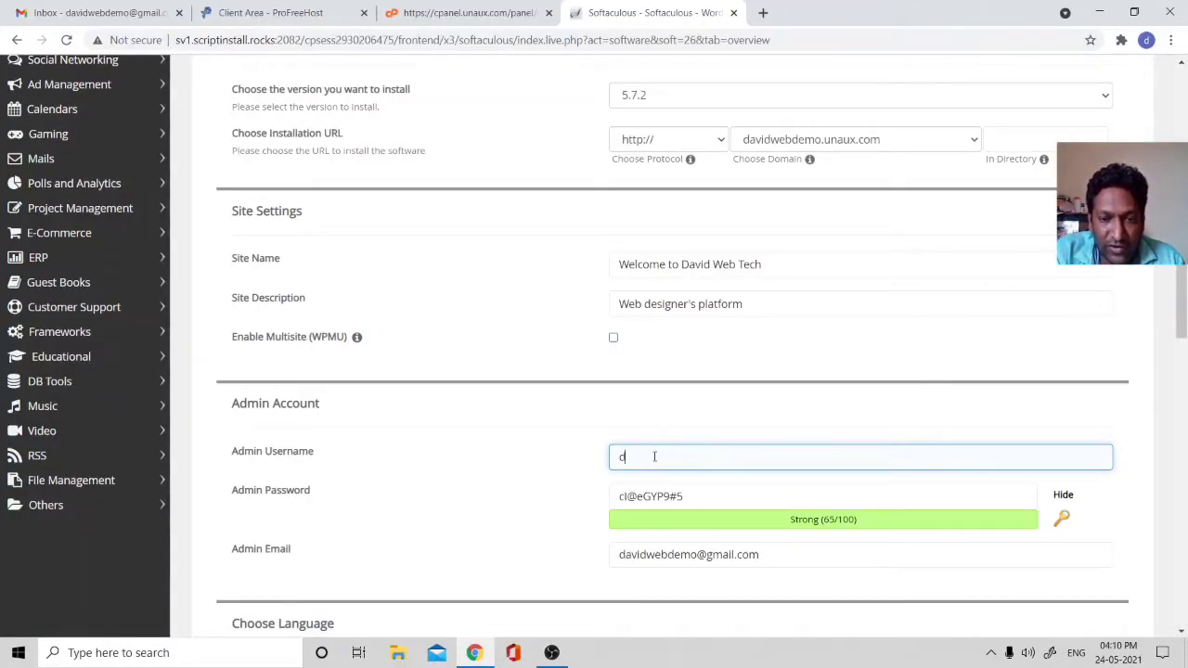
pyautogui.write('avidweb')
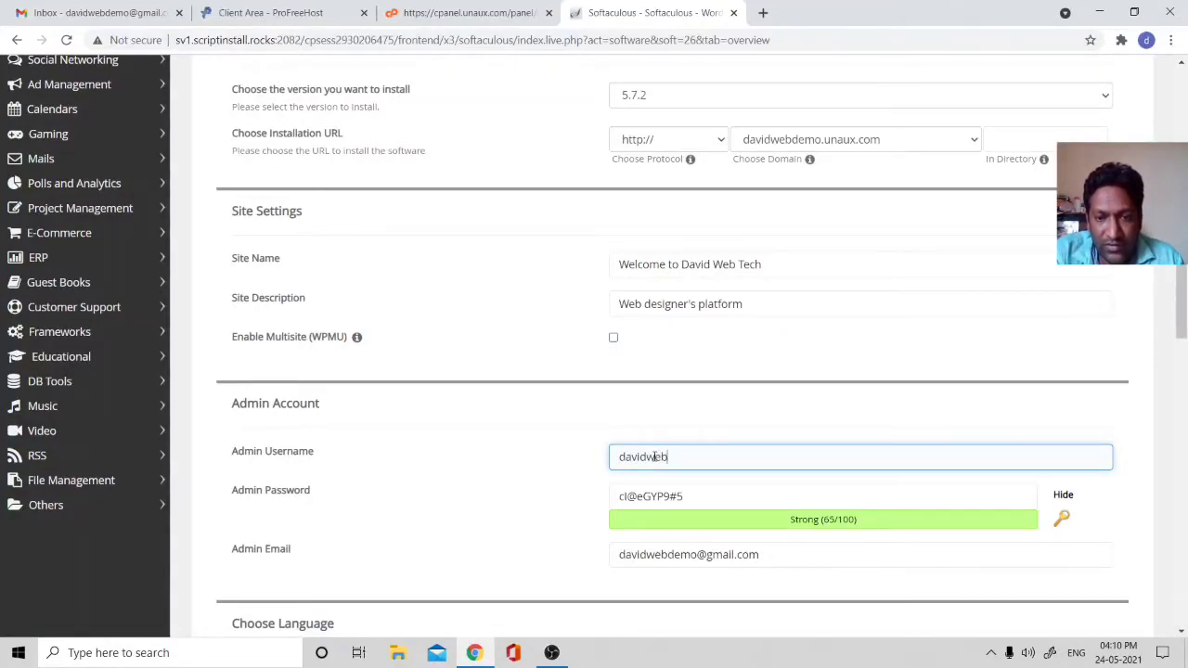
pyautogui.write('demo')
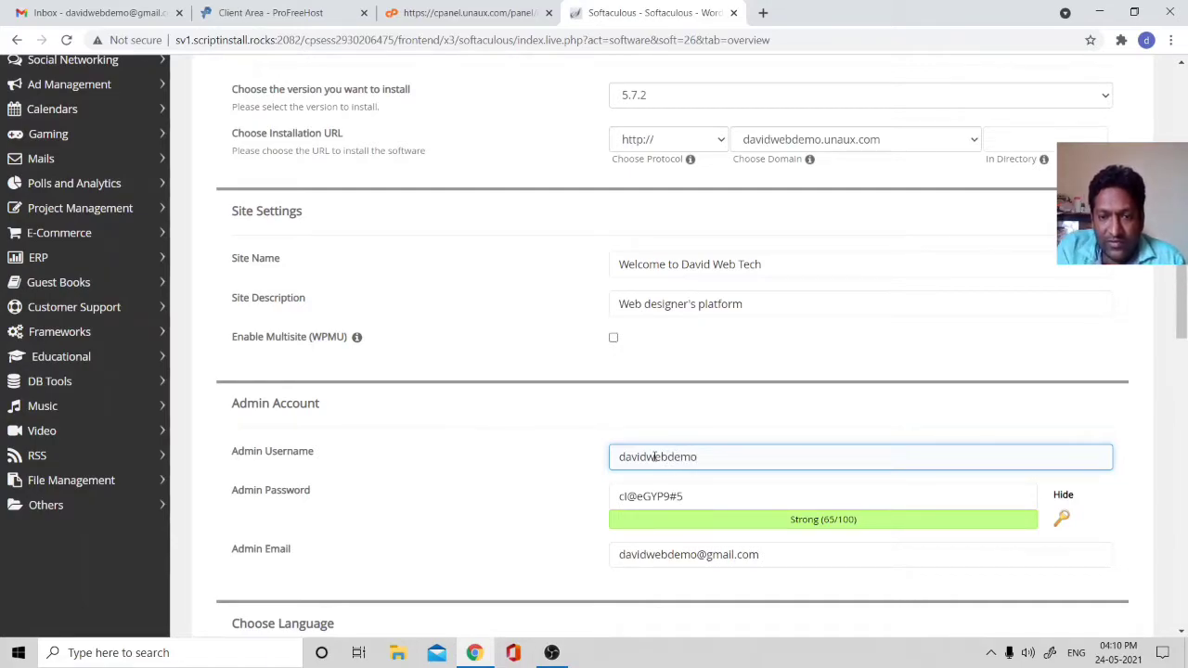
pyautogui.click(705, 493)
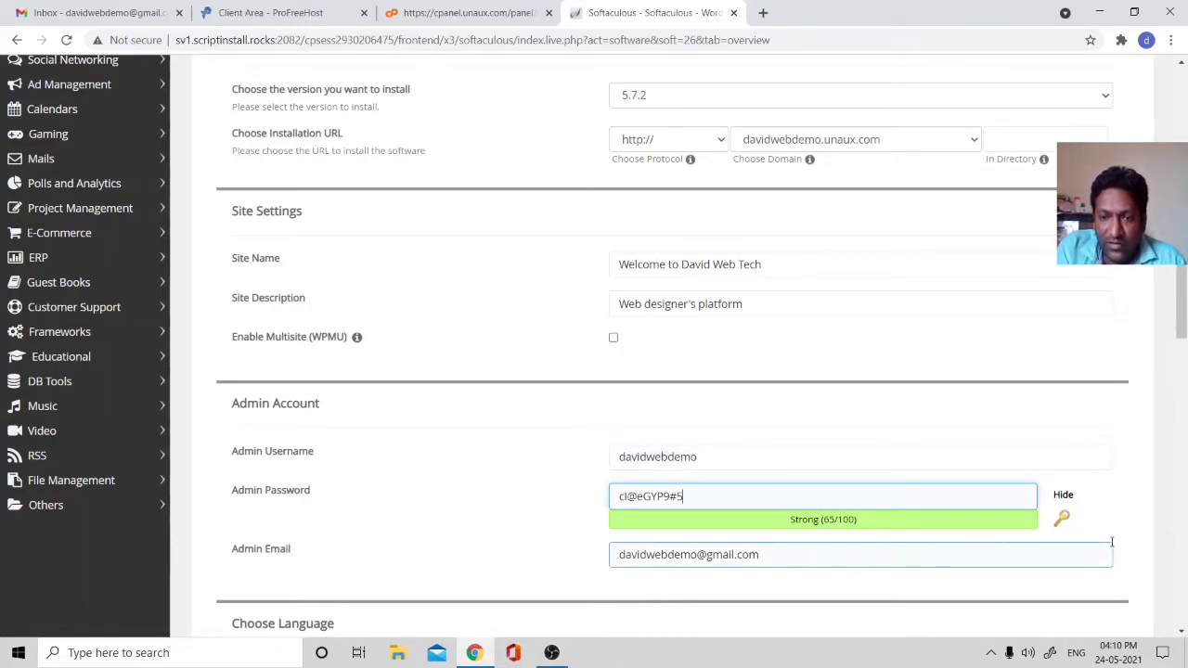
pyautogui.click(1062, 497)
pyautogui.click(674, 501)
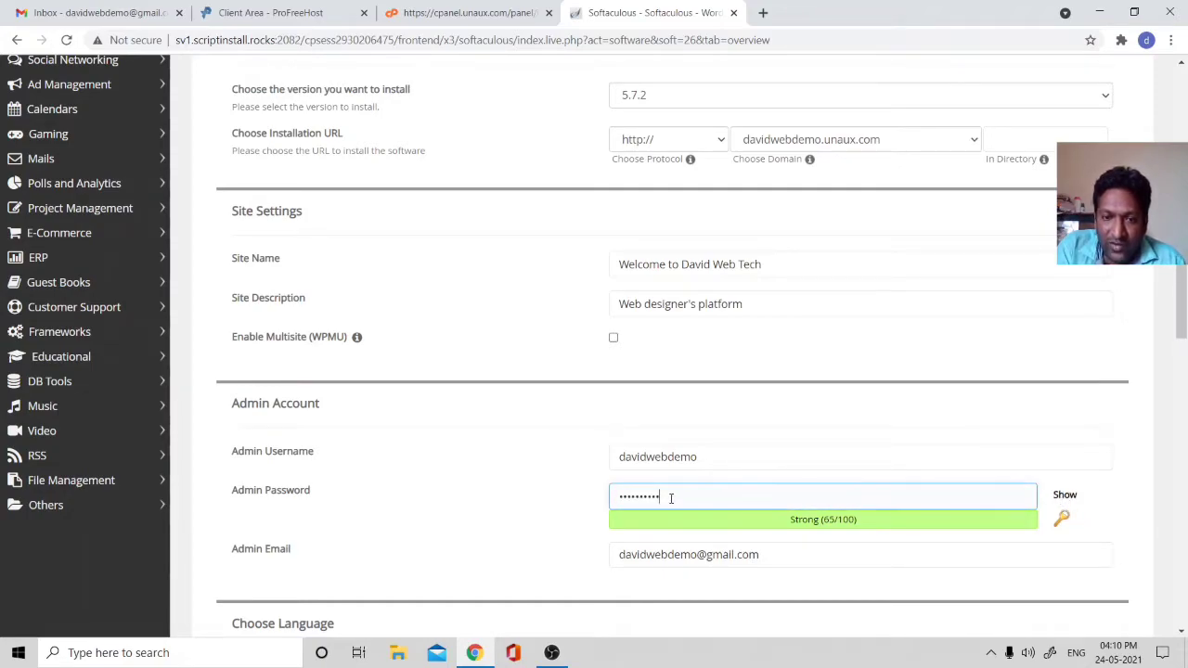
pyautogui.press('BackSpace')
pyautogui.press('BackSpace')
pyautogui.press('BackSpace')
pyautogui.press('BackSpace')
pyautogui.press('BackSpace')
pyautogui.press('BackSpace')
pyautogui.press('BackSpace')
pyautogui.press('BackSpace')
pyautogui.press('BackSpace')
pyautogui.press('BackSpace')
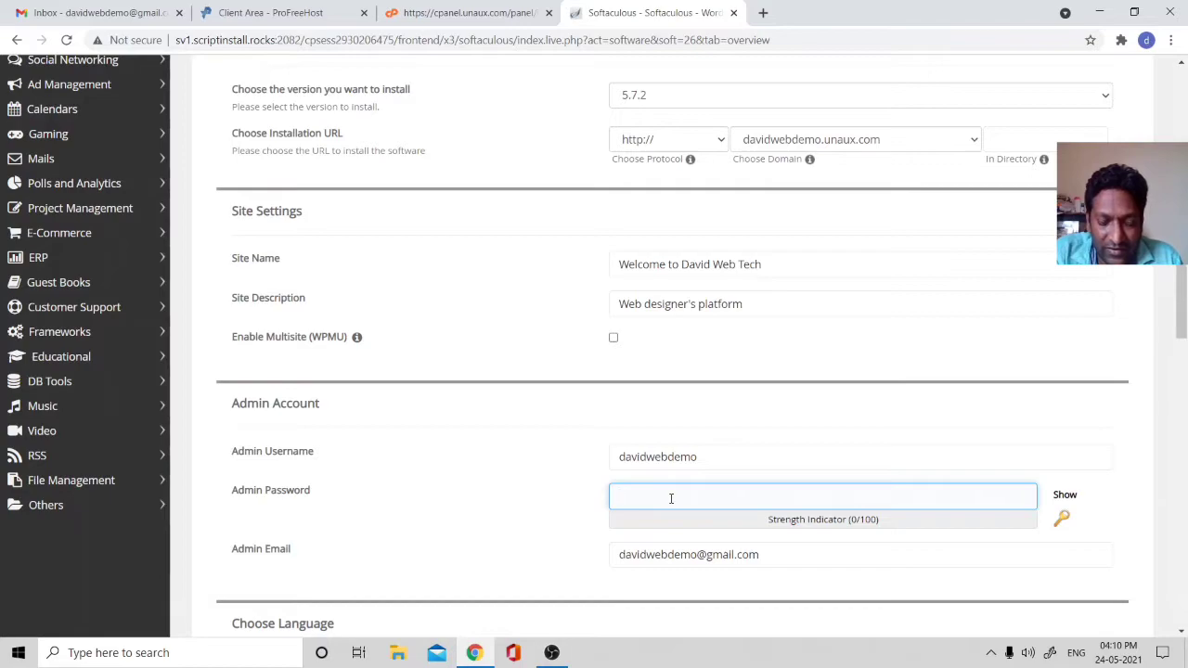
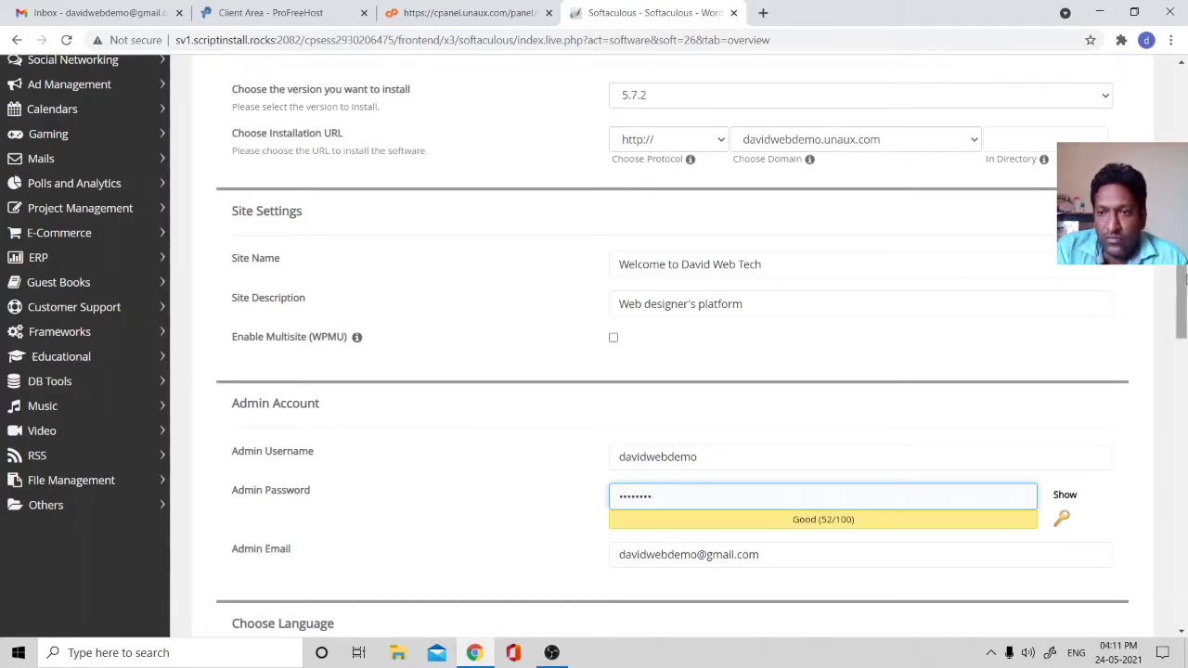
pyautogui.moveTo(1182, 254); pyautogui.dragTo(1185, 543)
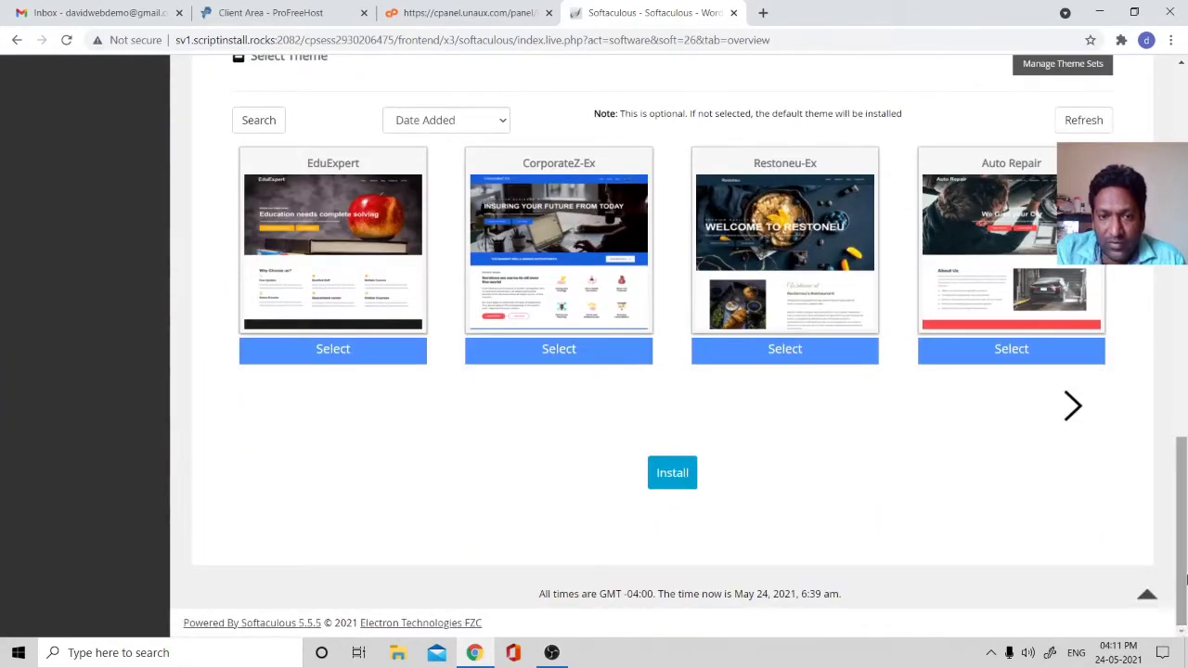
# - Install WordPress and wait for the successful-installation confirmation
pyautogui.click(672, 474)
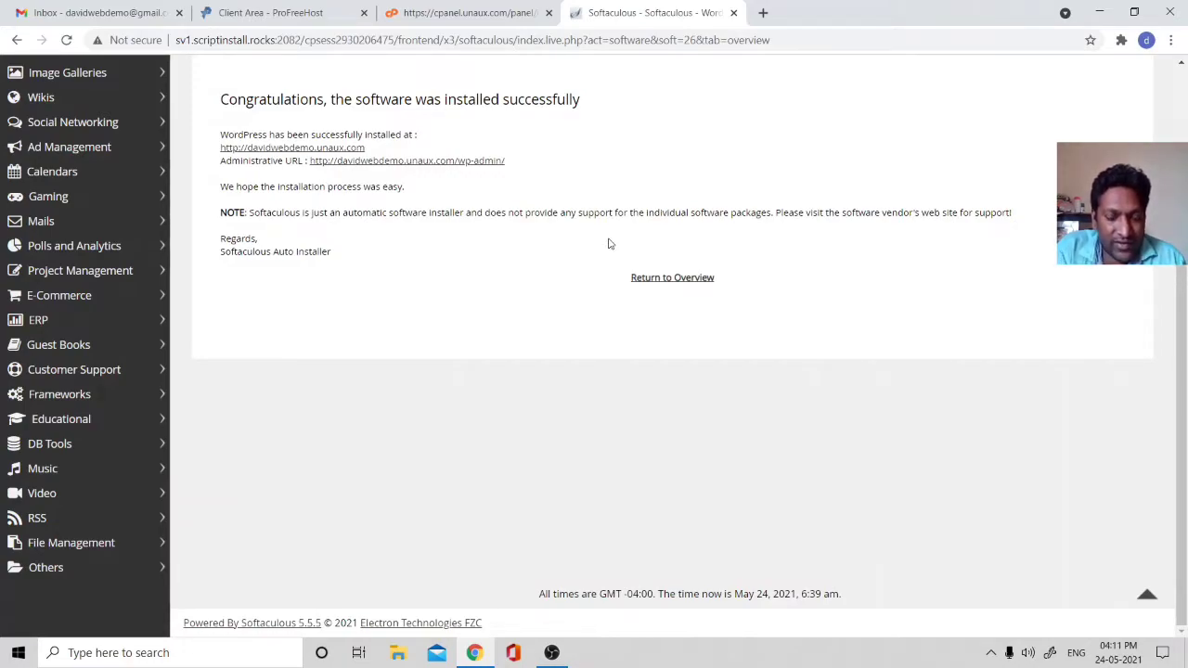
pyautogui.hotkey('ctrl', 'shift', 'n')
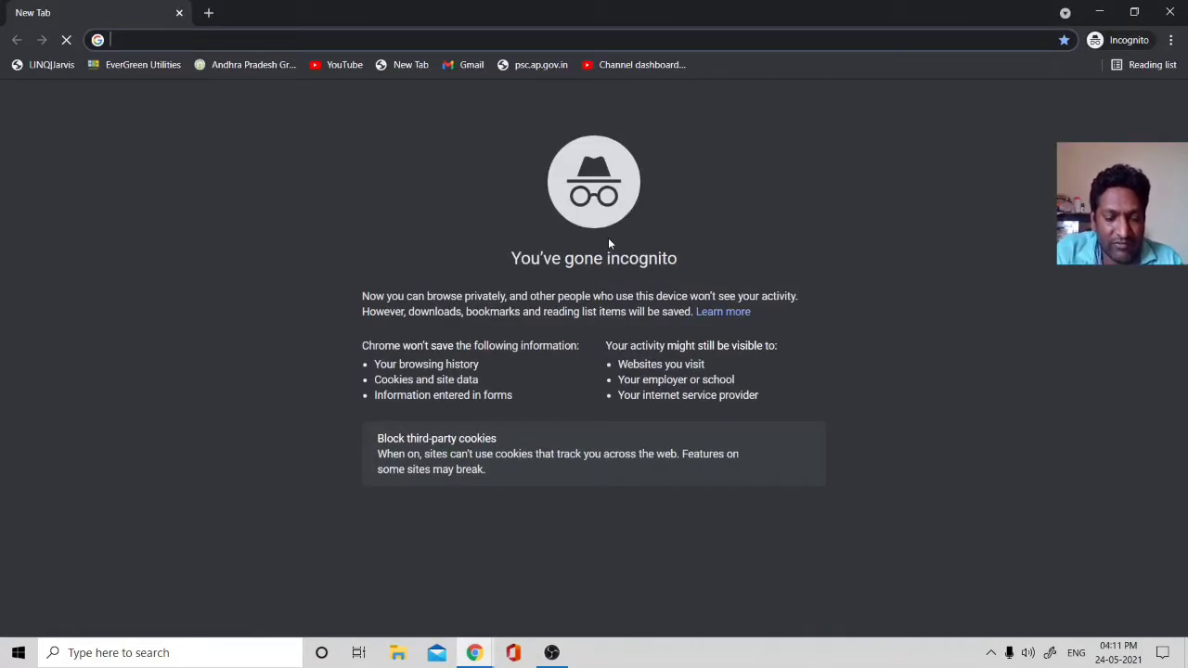
# - Load the new unaux.com WordPress site in the private window
pyautogui.write('www')
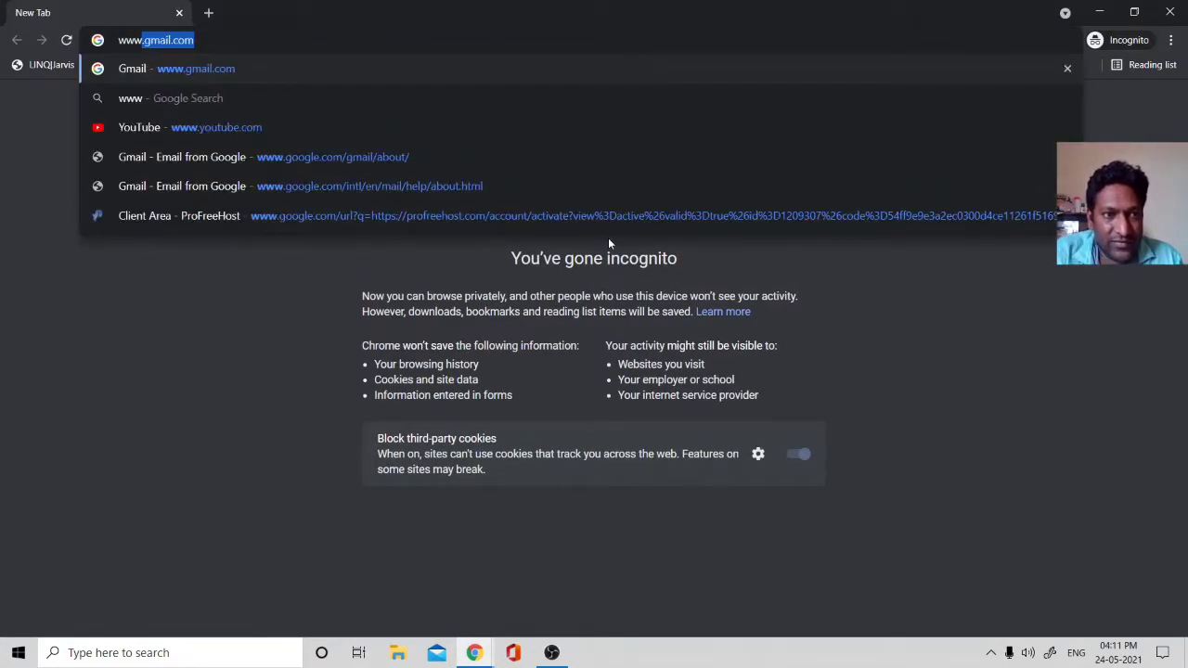
pyautogui.write('.davidwebdemo.')
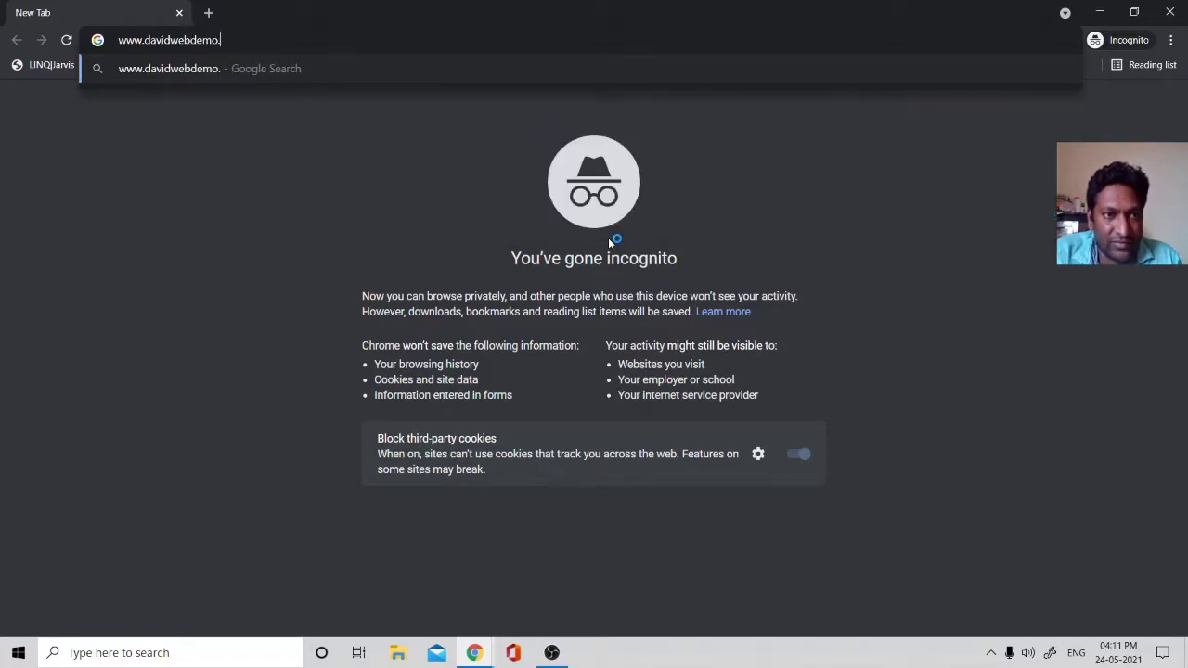
pyautogui.write('unaux.ocm')
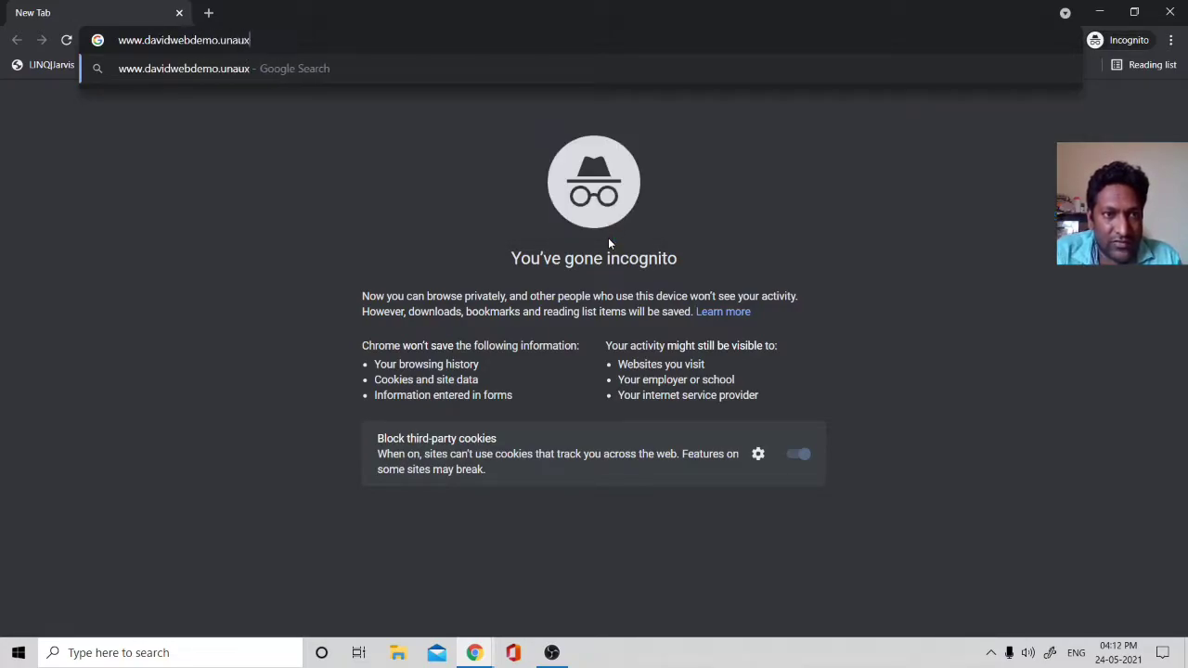
pyautogui.press('BackSpace')
pyautogui.press('BackSpace')
pyautogui.press('BackSpace')
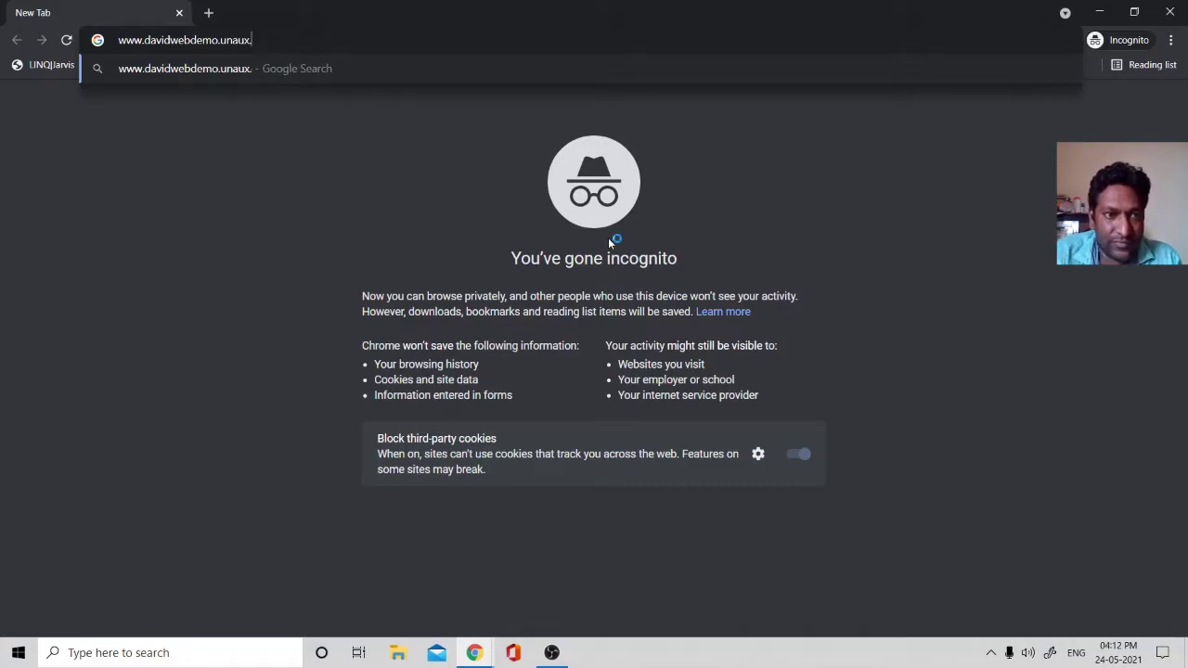
pyautogui.write('com')
pyautogui.press('Return')
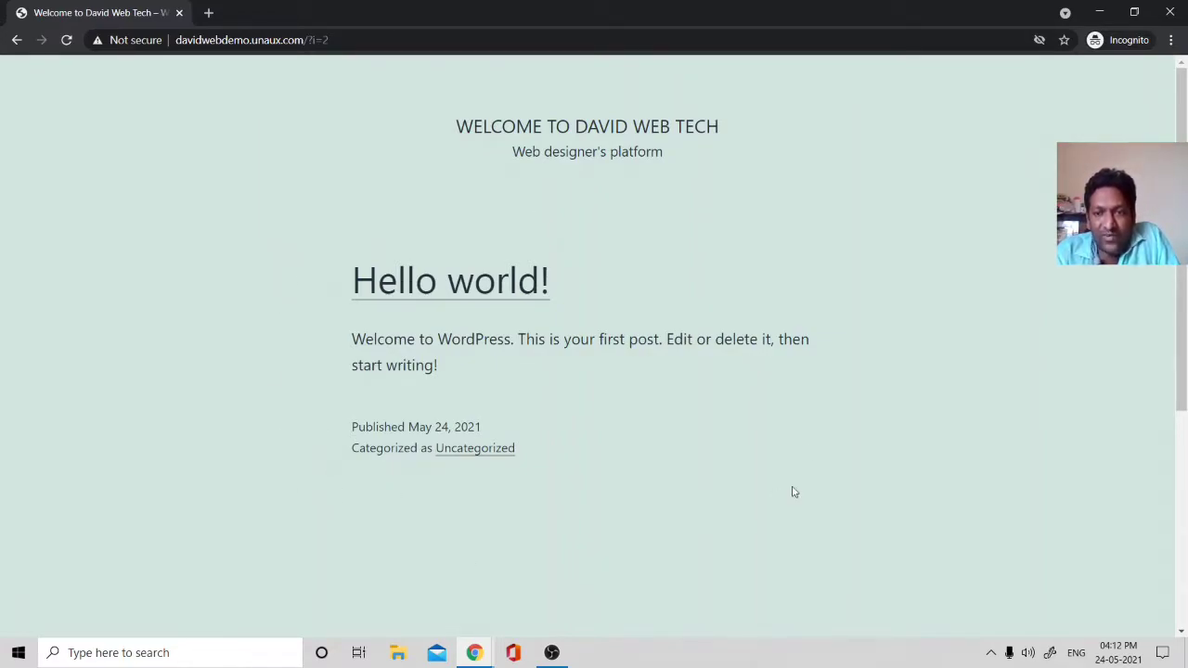
# - Restore the private window and change the site address to end in /wp-admin
pyautogui.moveTo(1181, 163)
pyautogui.mouseDown()
pyautogui.moveTo(1181, 293)
pyautogui.moveTo(1181, 158)
pyautogui.mouseUp()
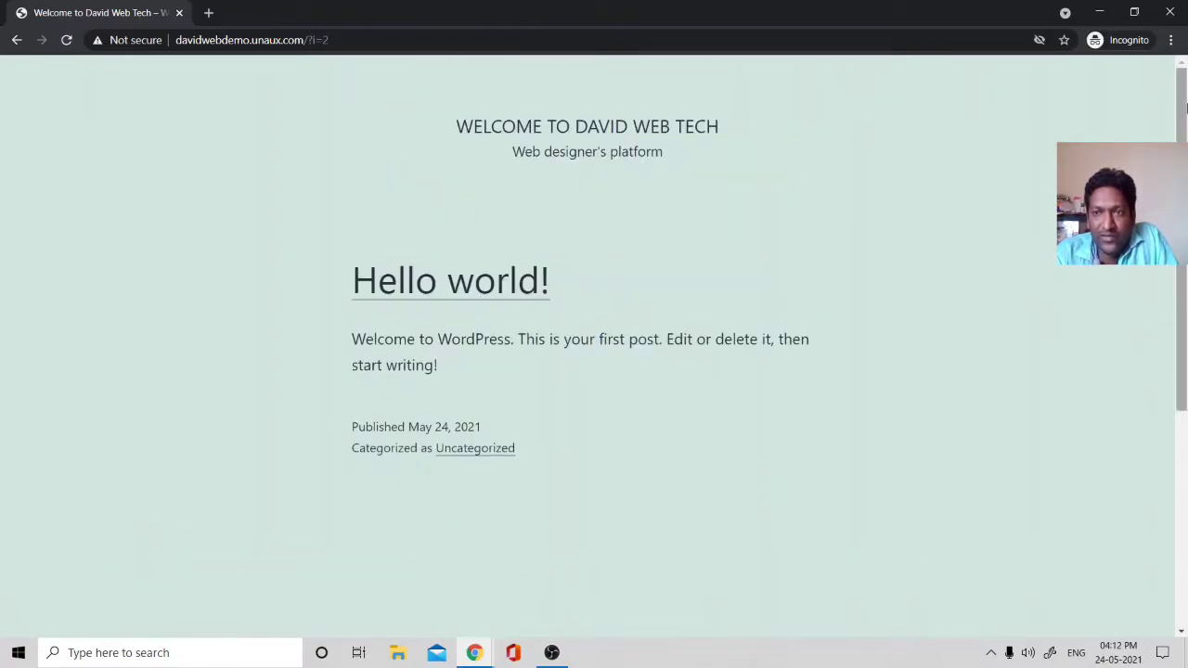
pyautogui.click(1099, 11)
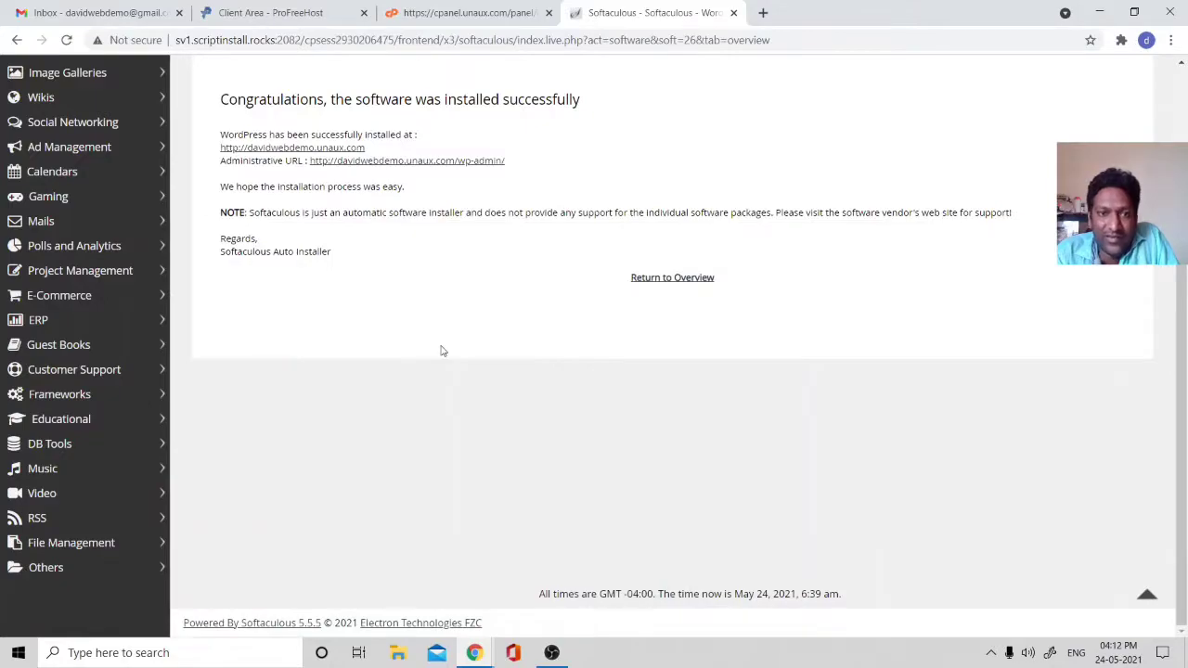
pyautogui.moveTo(474, 652)
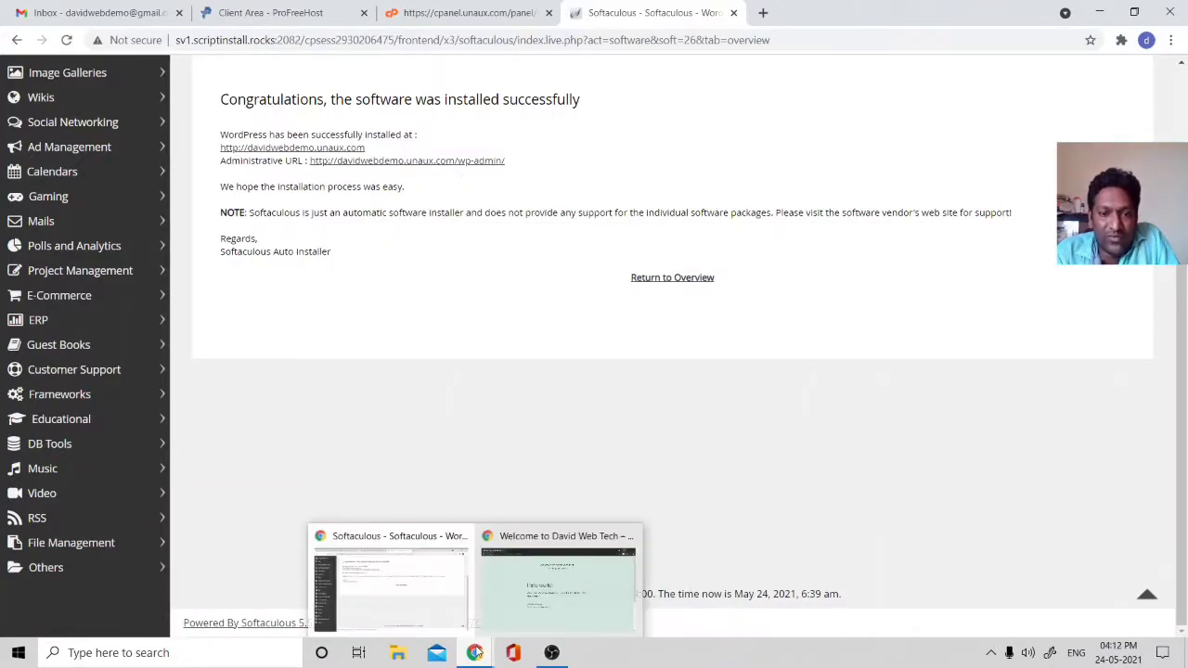
pyautogui.click(515, 599)
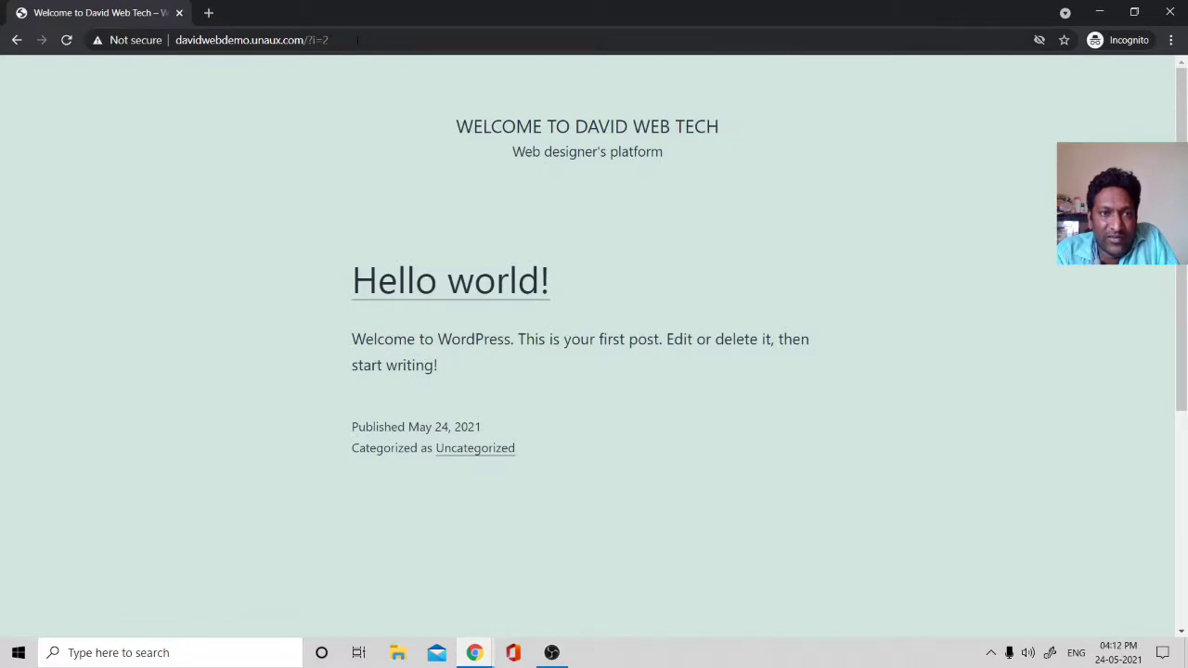
pyautogui.click(358, 40)
pyautogui.click(357, 40)
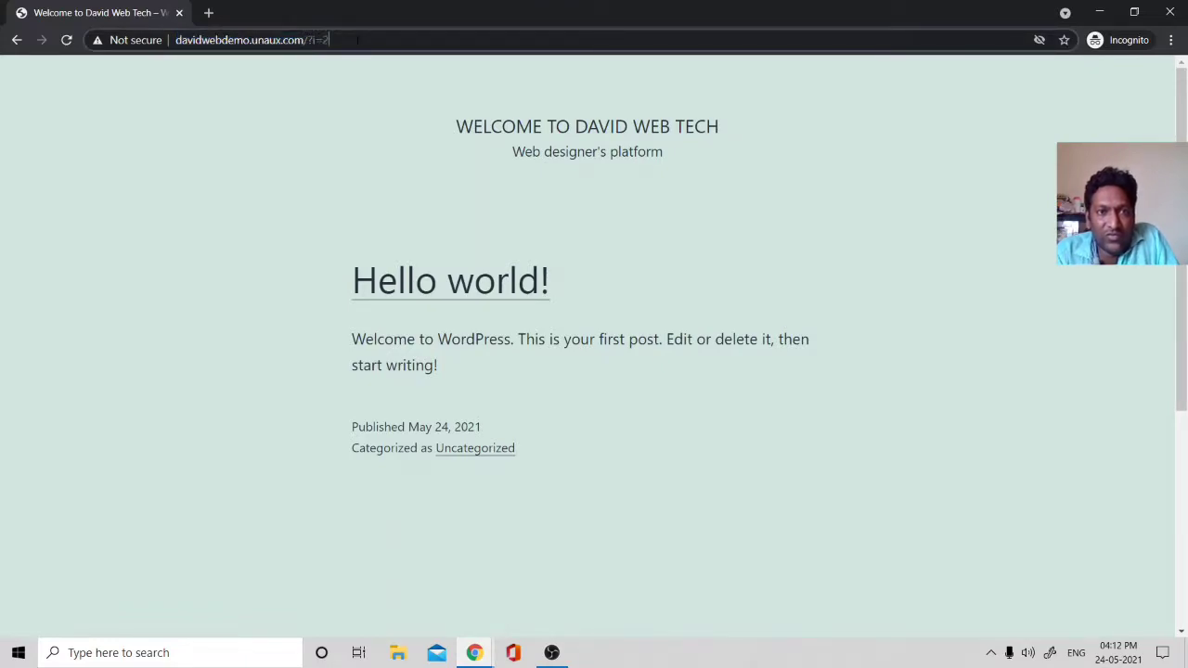
pyautogui.press('BackSpace')
pyautogui.press('BackSpace')
pyautogui.press('BackSpace')
pyautogui.press('BackSpace')
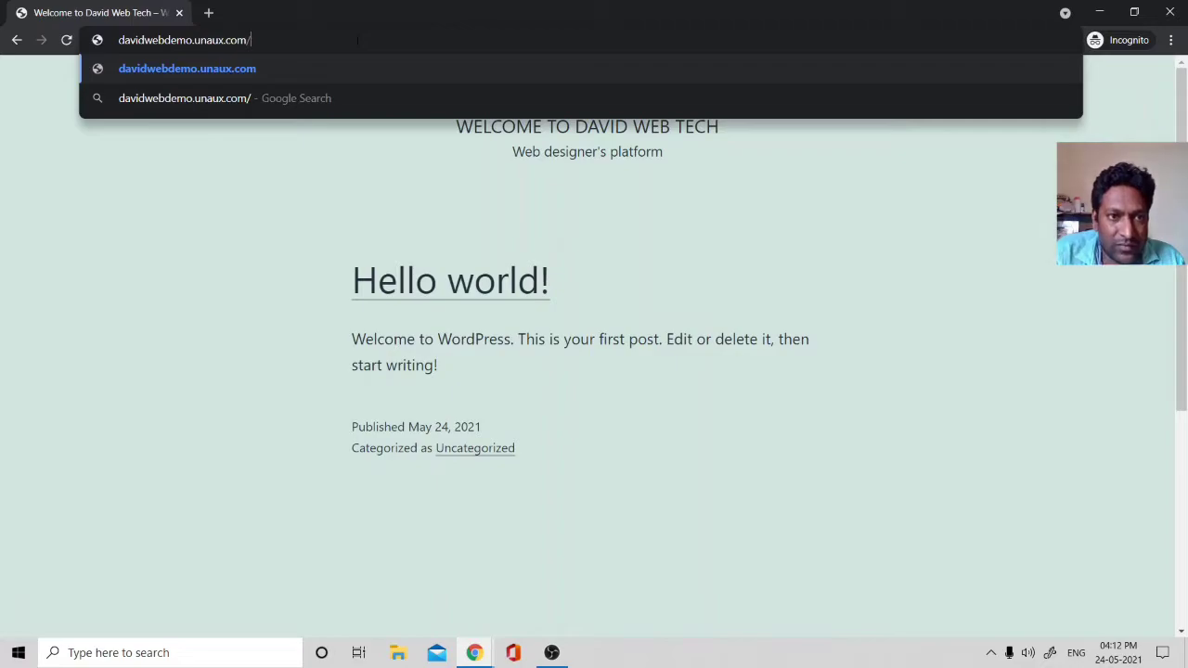
pyautogui.write('wp')
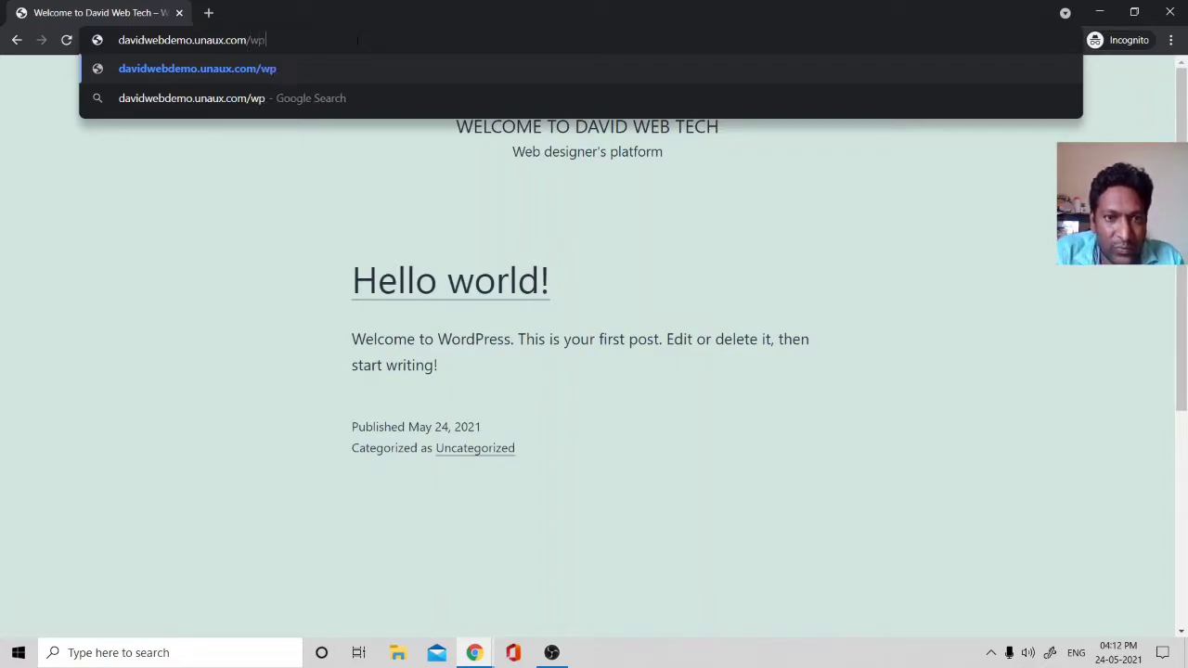
pyautogui.write('-admin')
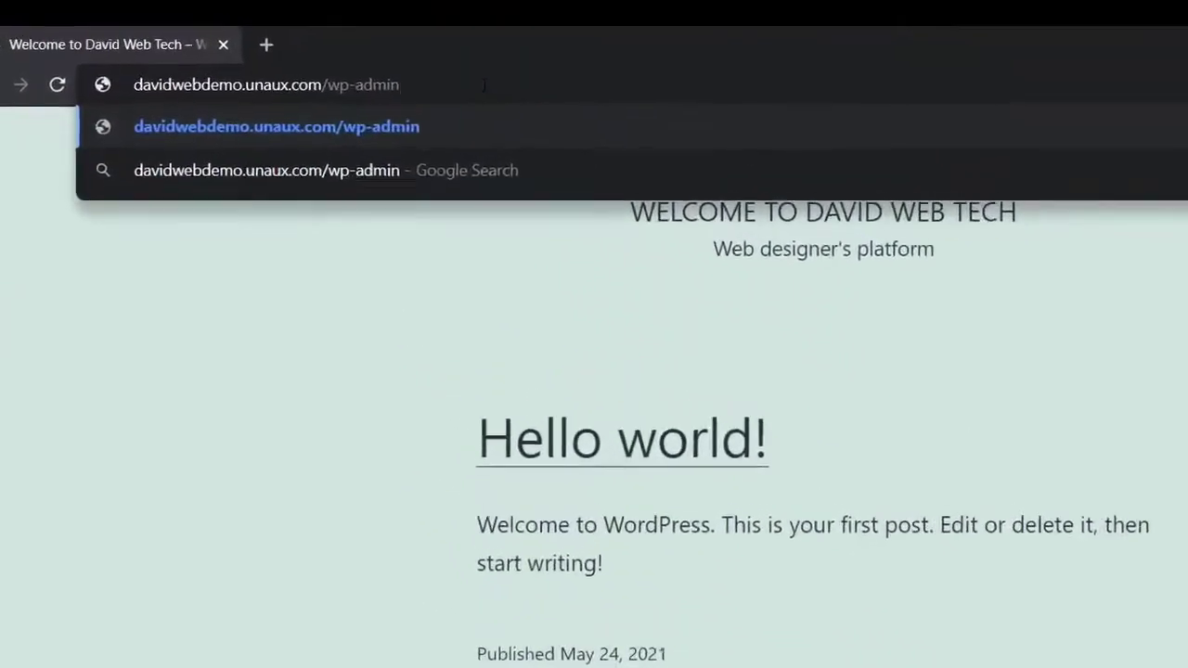
# - Load the site's wp-admin, close the incognito window, and return to the admin Dashboard
pyautogui.press('Return')
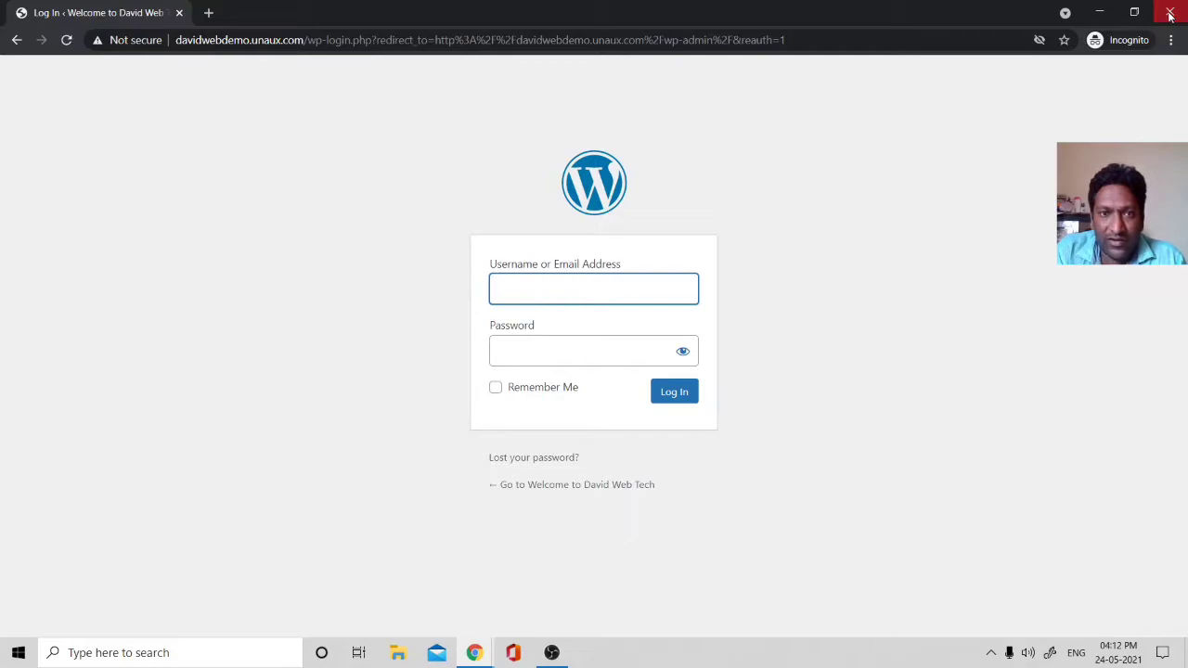
pyautogui.click(1170, 12)
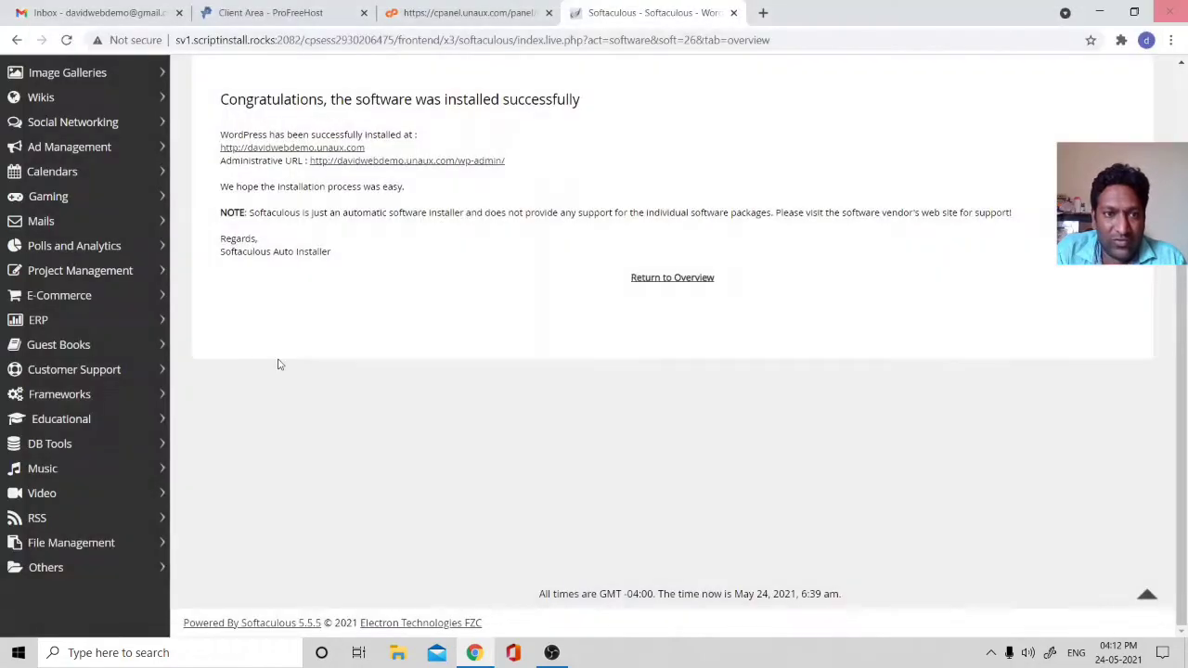
pyautogui.click(822, 22)
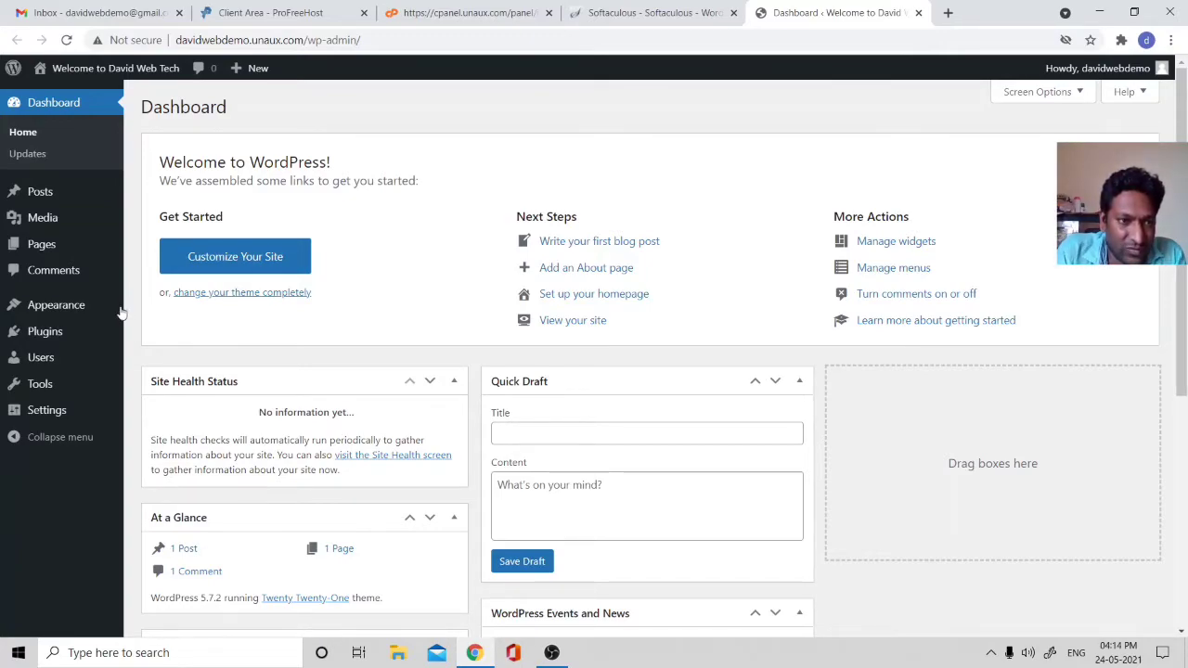
# - Go to Appearance > Themes and choose Add New
pyautogui.moveTo(121, 308)
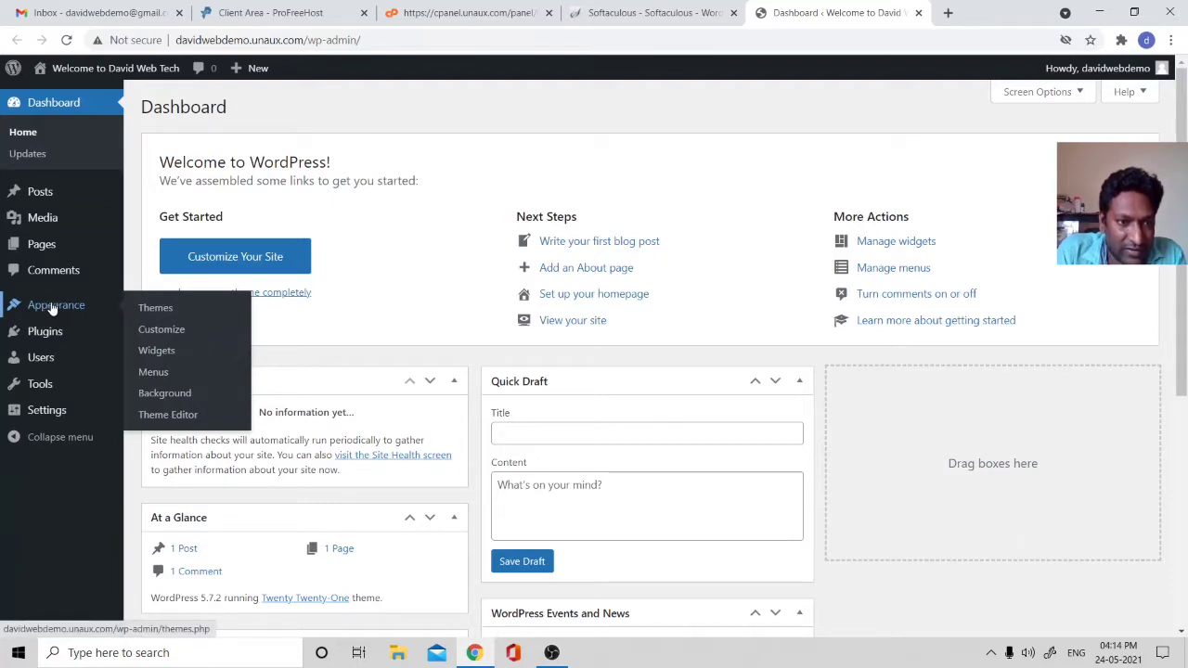
pyautogui.click(159, 313)
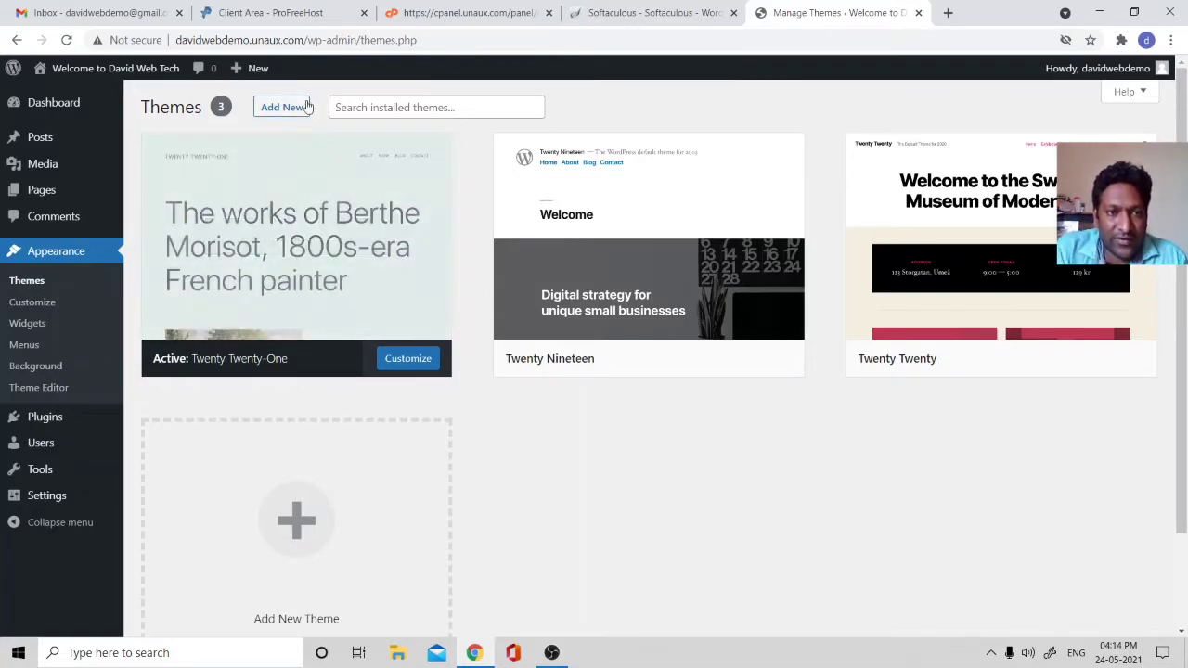
pyautogui.click(267, 109)
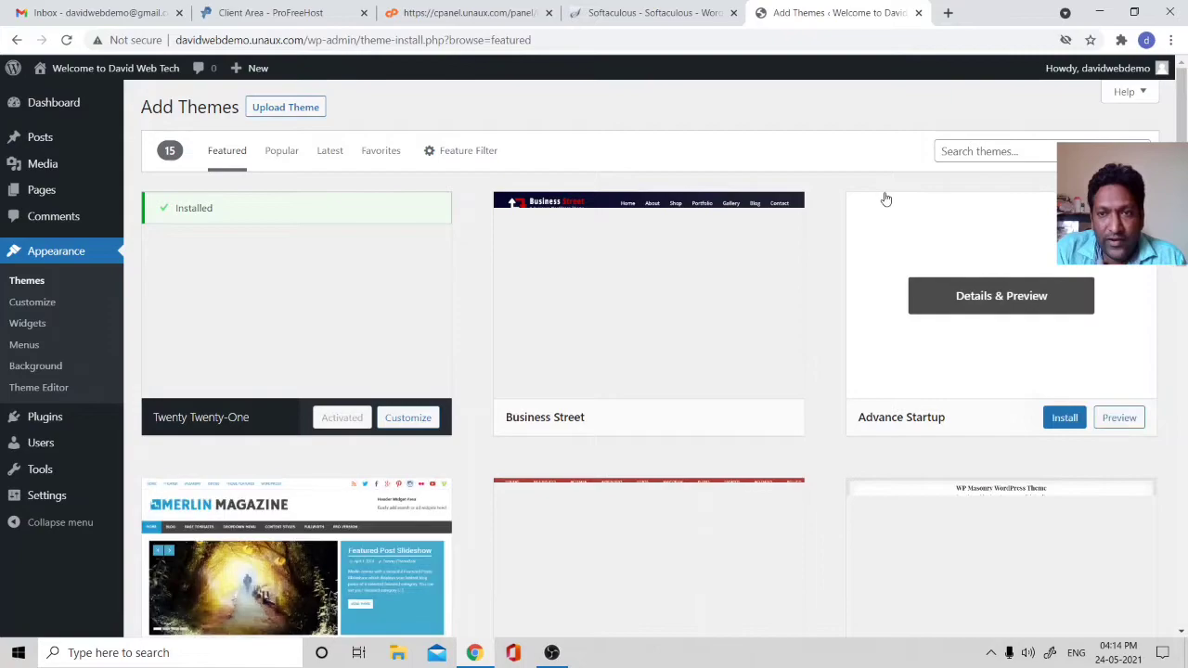
# - Search the theme directory for 'Astra' and install the Astra theme
pyautogui.click(963, 153)
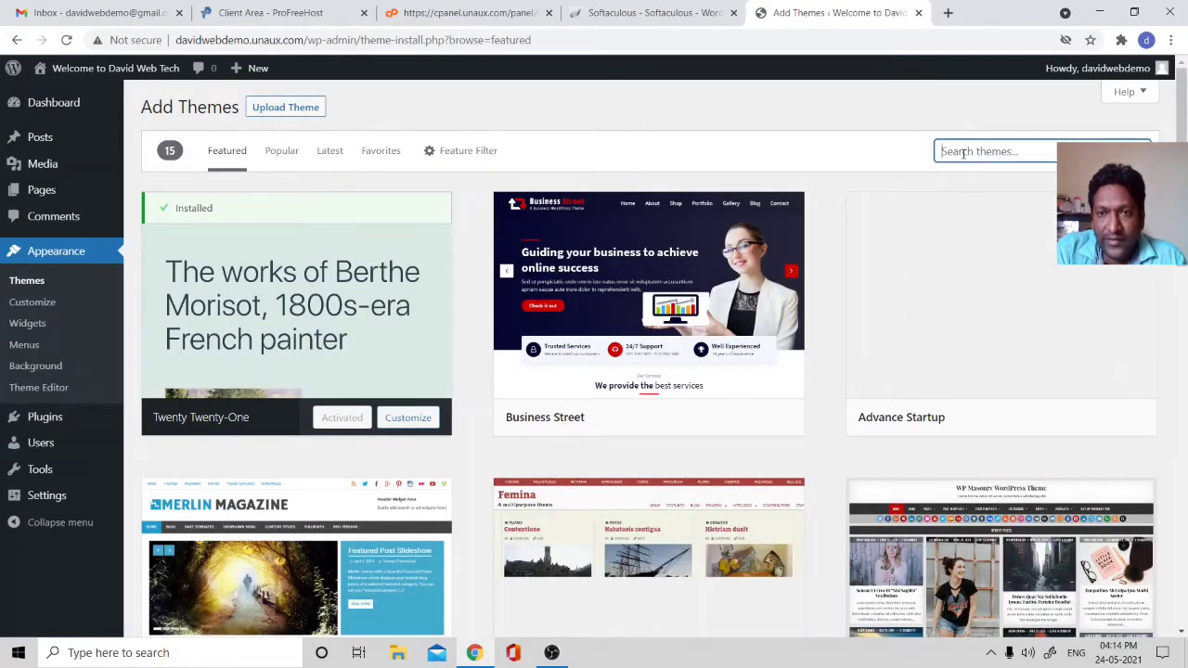
pyautogui.write('A')
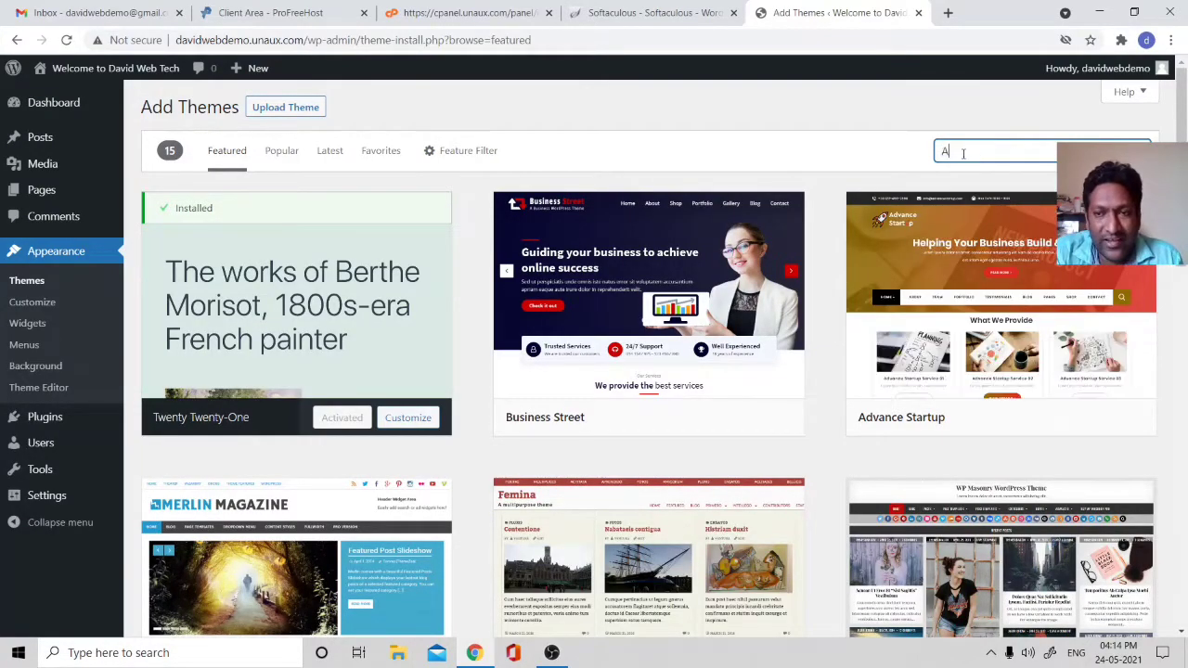
pyautogui.write('stra')
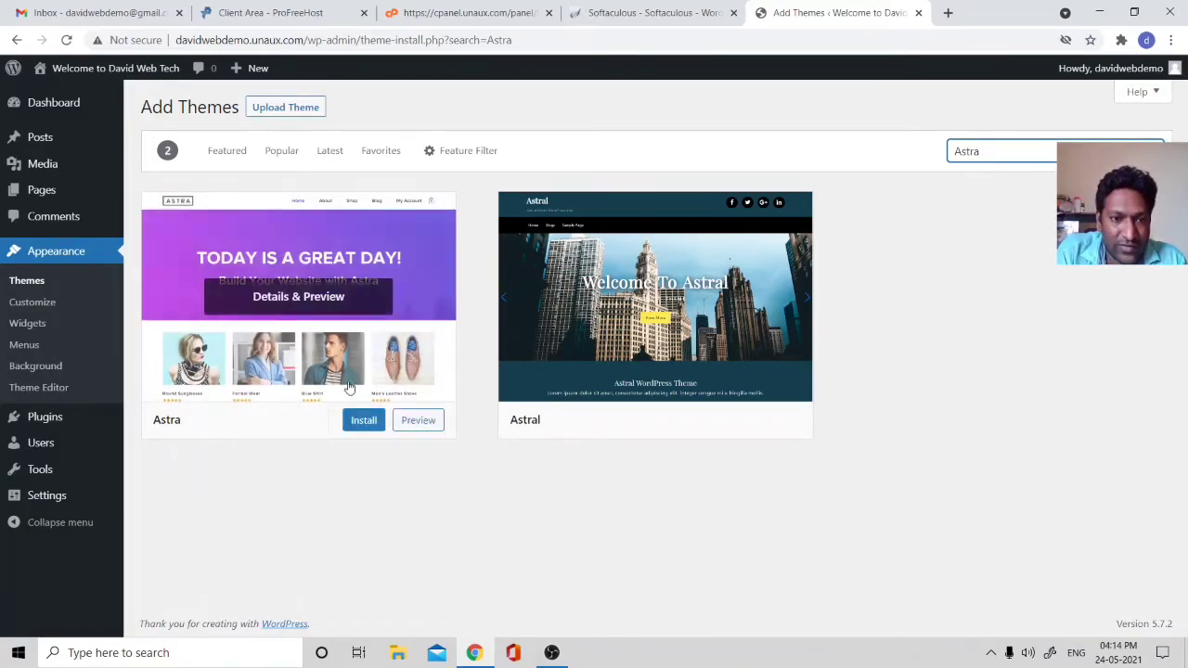
pyautogui.moveTo(337, 437)
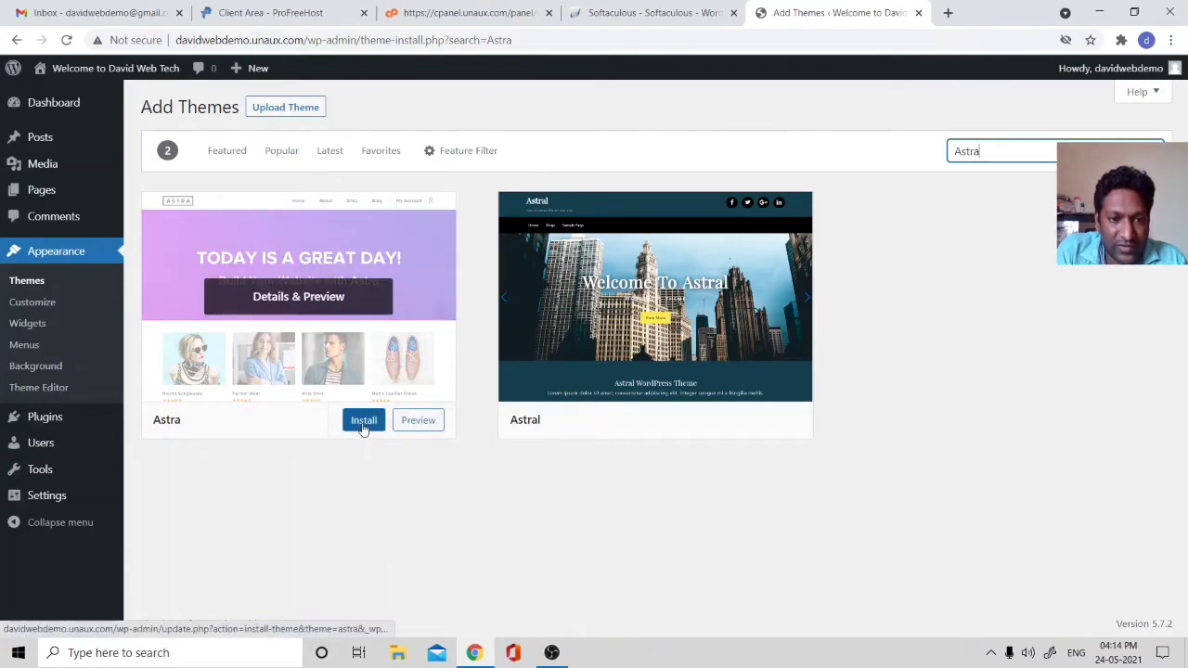
pyautogui.click(363, 423)
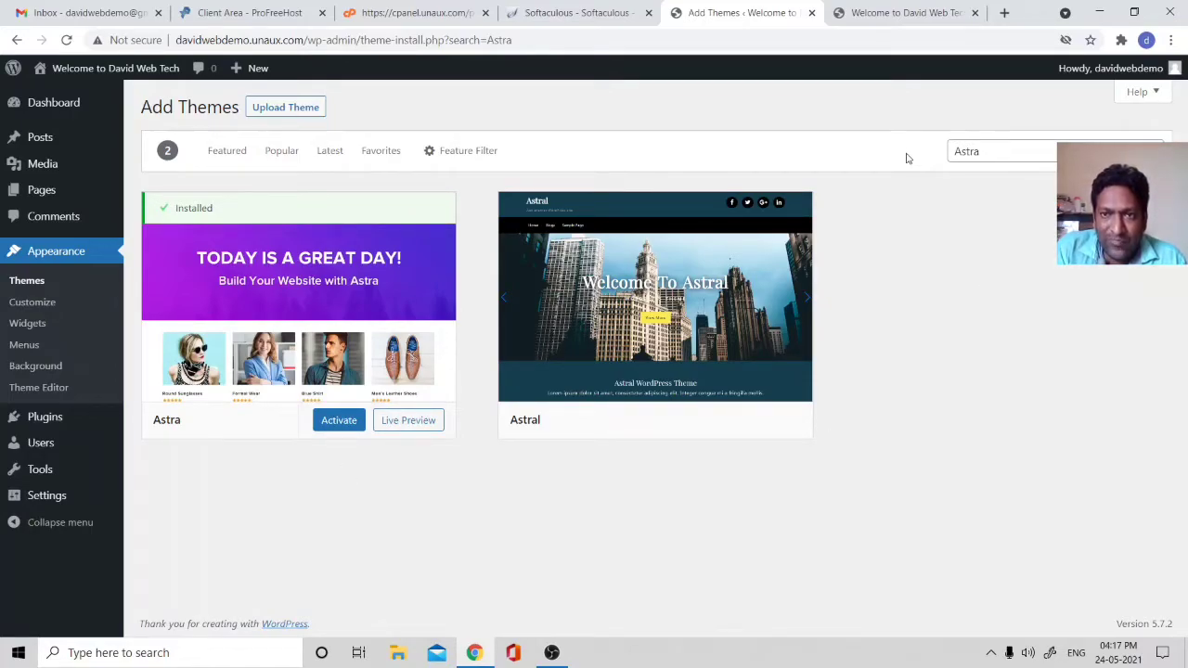
pyautogui.click(891, 13)
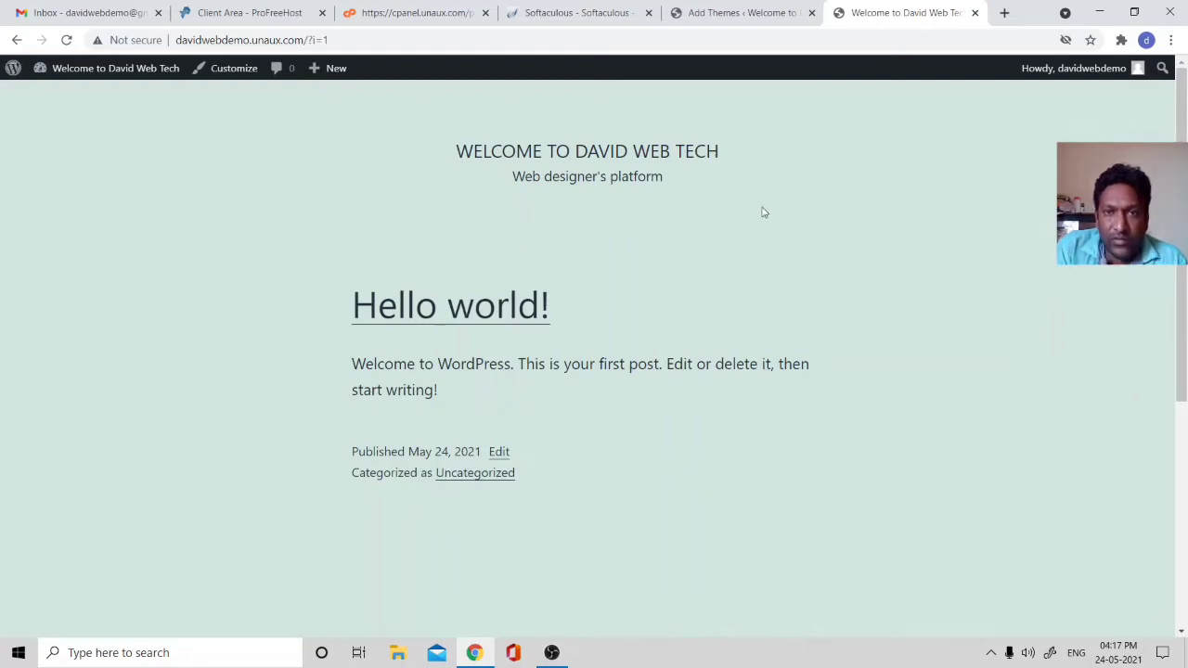
pyautogui.click(733, 18)
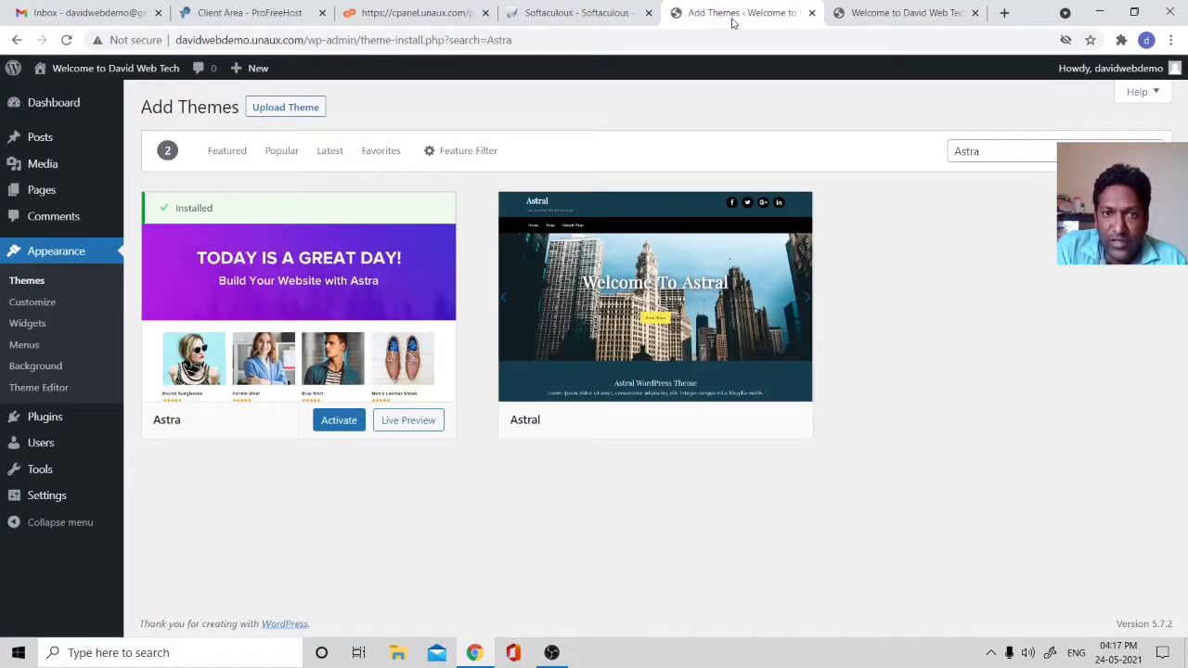
# - Activate Astra and launch the Starter Templates setup via Get Started
pyautogui.click(337, 421)
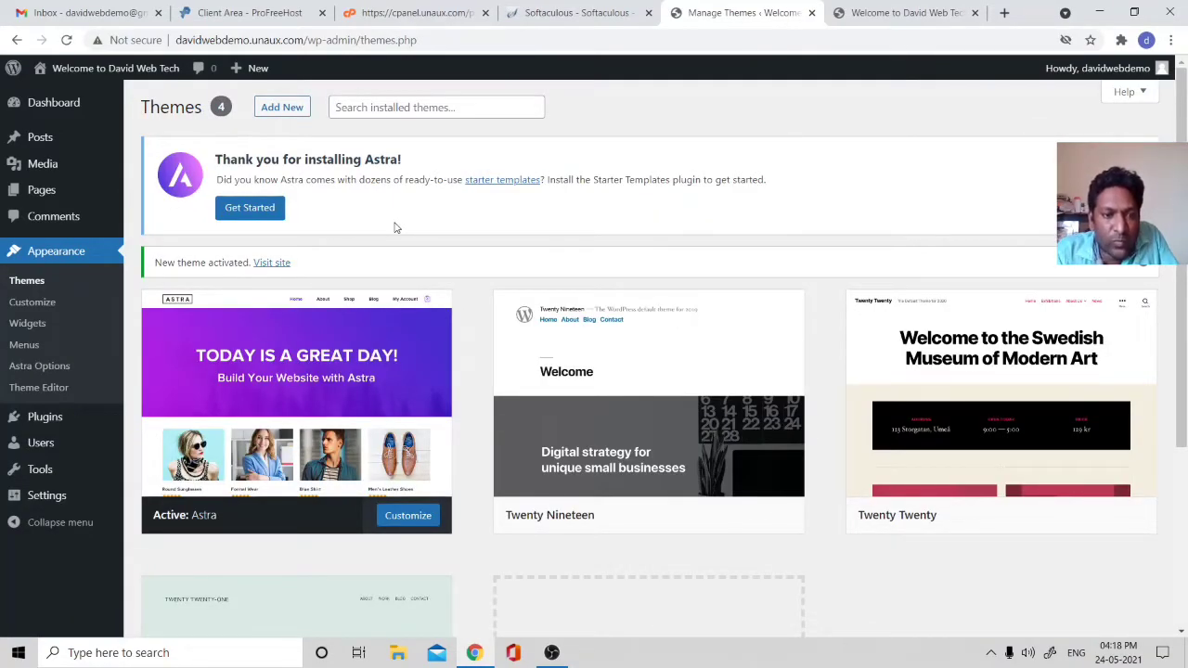
pyautogui.click(241, 209)
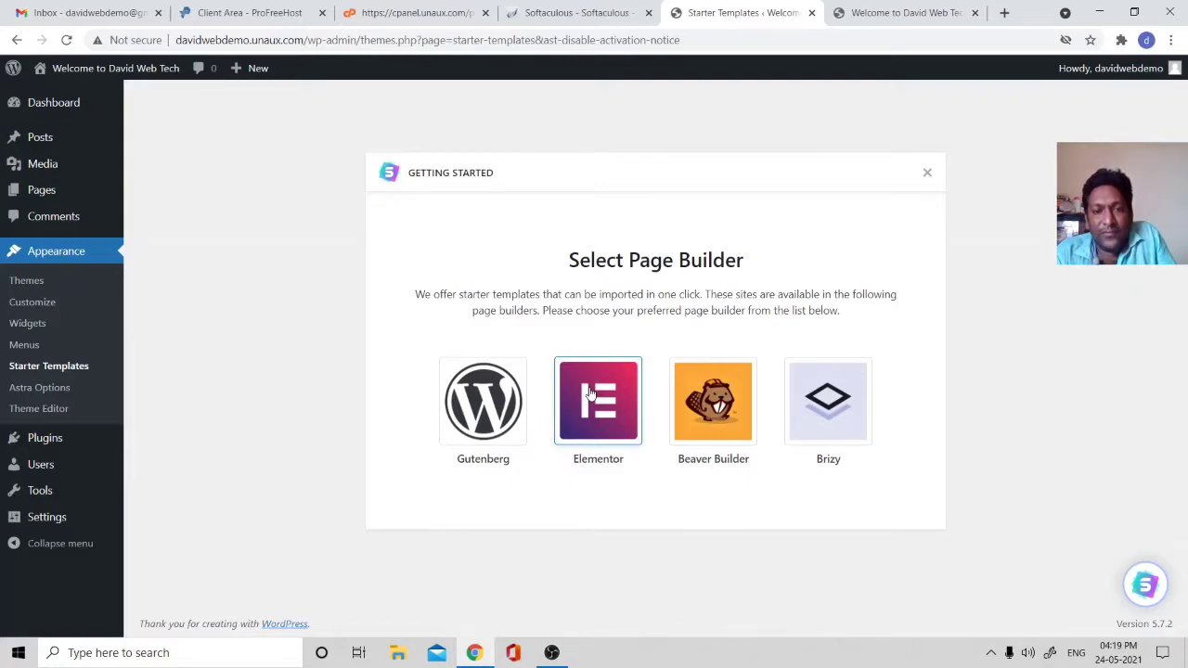
# - Choose Elementor as the page builder and open the Mountain starter template
pyautogui.click(590, 393)
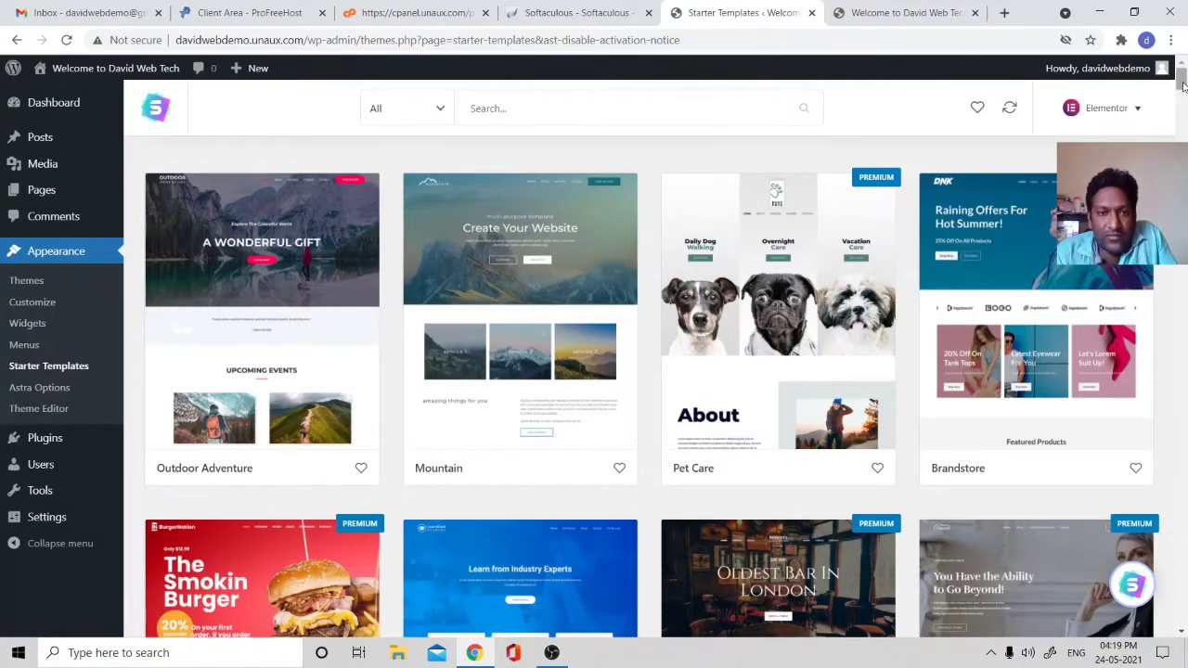
pyautogui.moveTo(1182, 86)
pyautogui.mouseDown()
pyautogui.moveTo(1182, 219)
pyautogui.moveTo(1181, 82)
pyautogui.mouseUp()
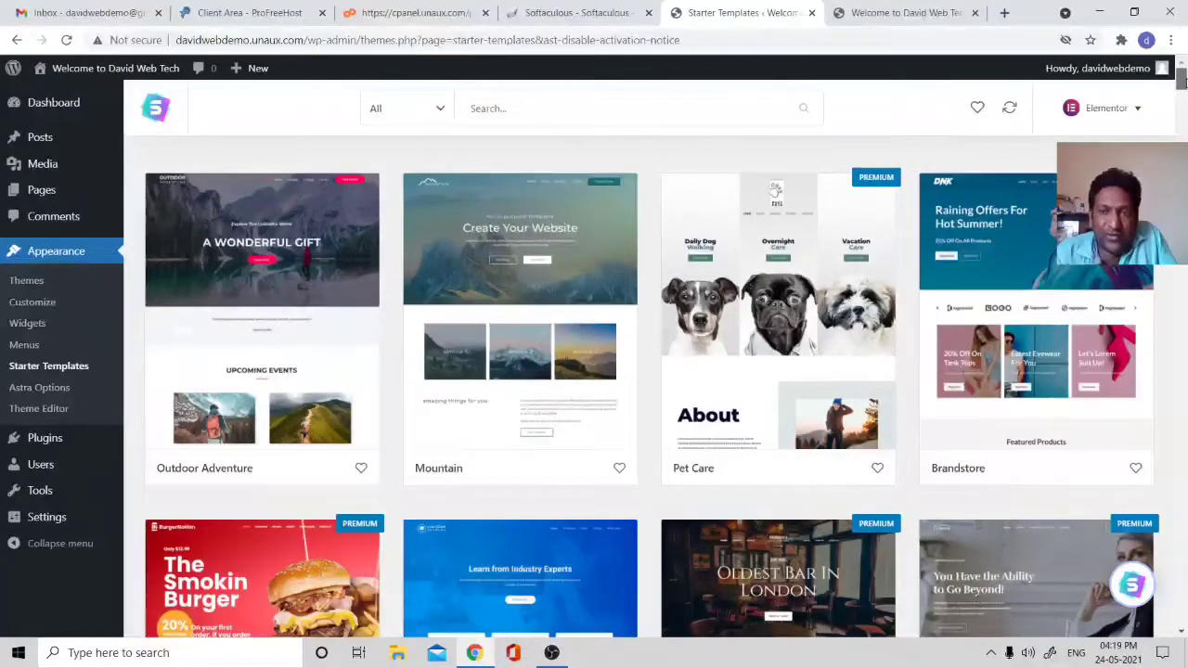
pyautogui.moveTo(1181, 82)
pyautogui.mouseDown()
pyautogui.moveTo(1182, 104)
pyautogui.moveTo(1181, 81)
pyautogui.mouseUp()
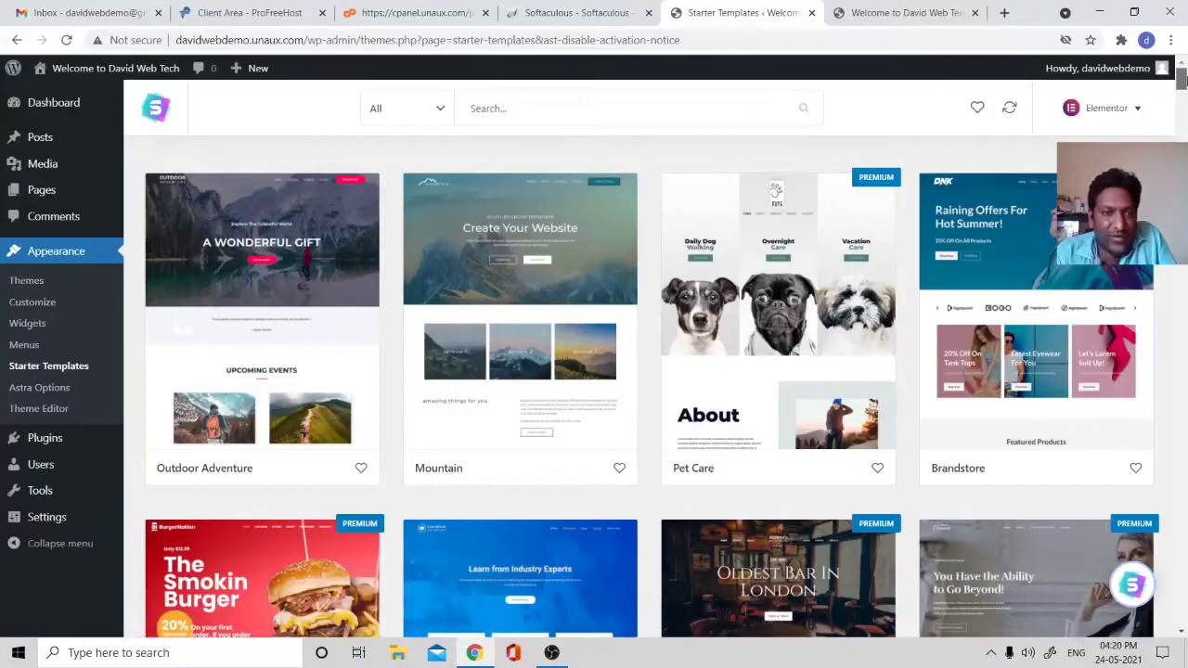
pyautogui.moveTo(1181, 82)
pyautogui.mouseDown()
pyautogui.moveTo(1182, 115)
pyautogui.moveTo(1181, 82)
pyautogui.mouseUp()
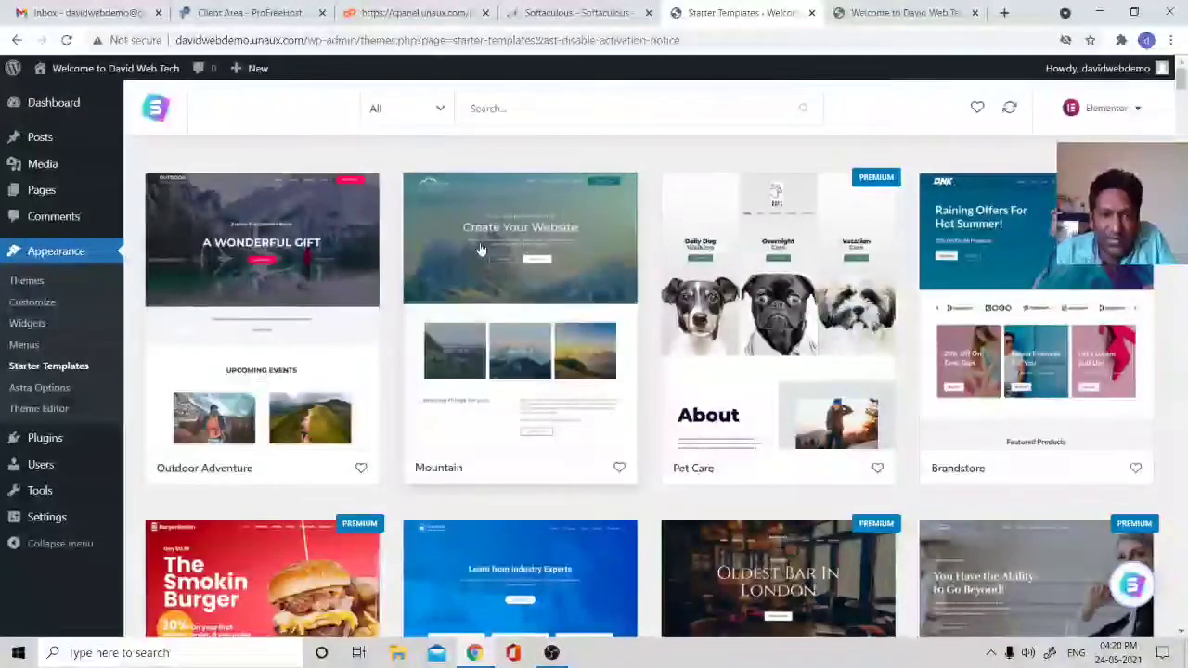
pyautogui.click(449, 248)
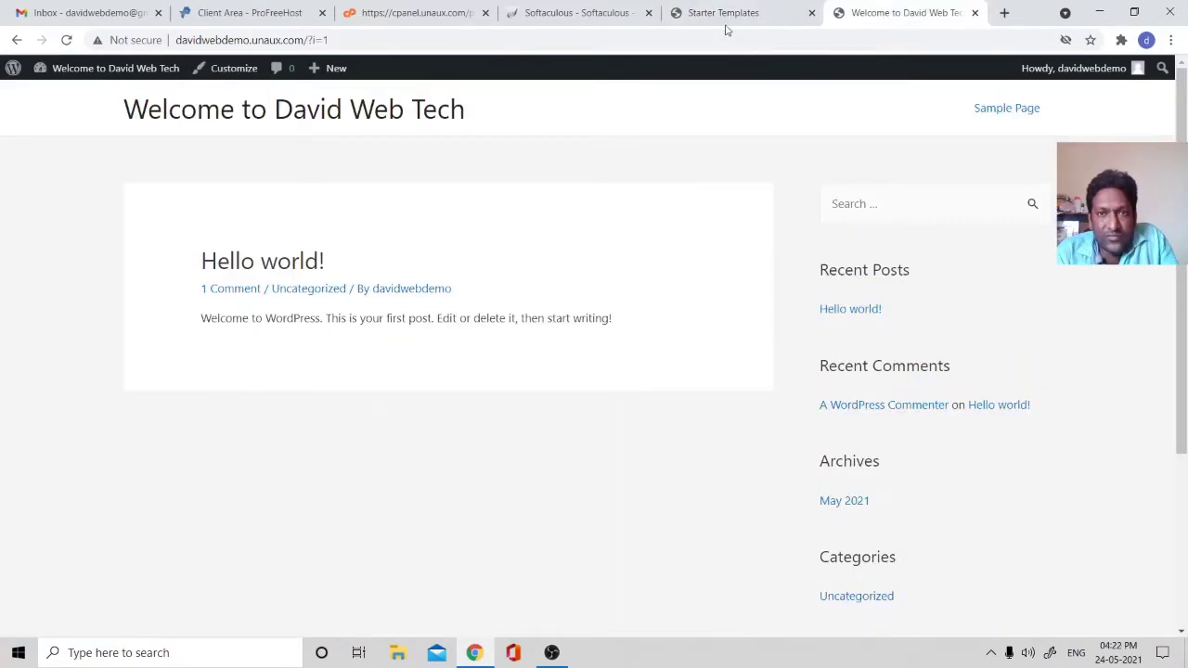
# - Run Import Complete Site on Mountain until it reports Imported Successfully
pyautogui.click(723, 13)
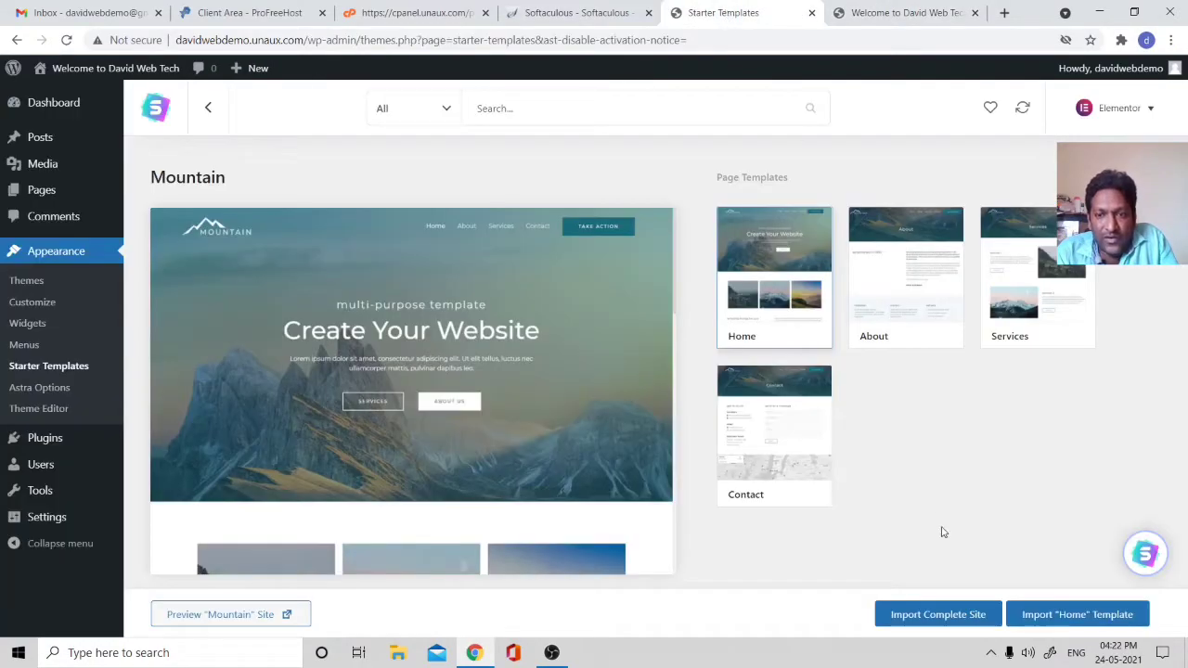
pyautogui.click(928, 616)
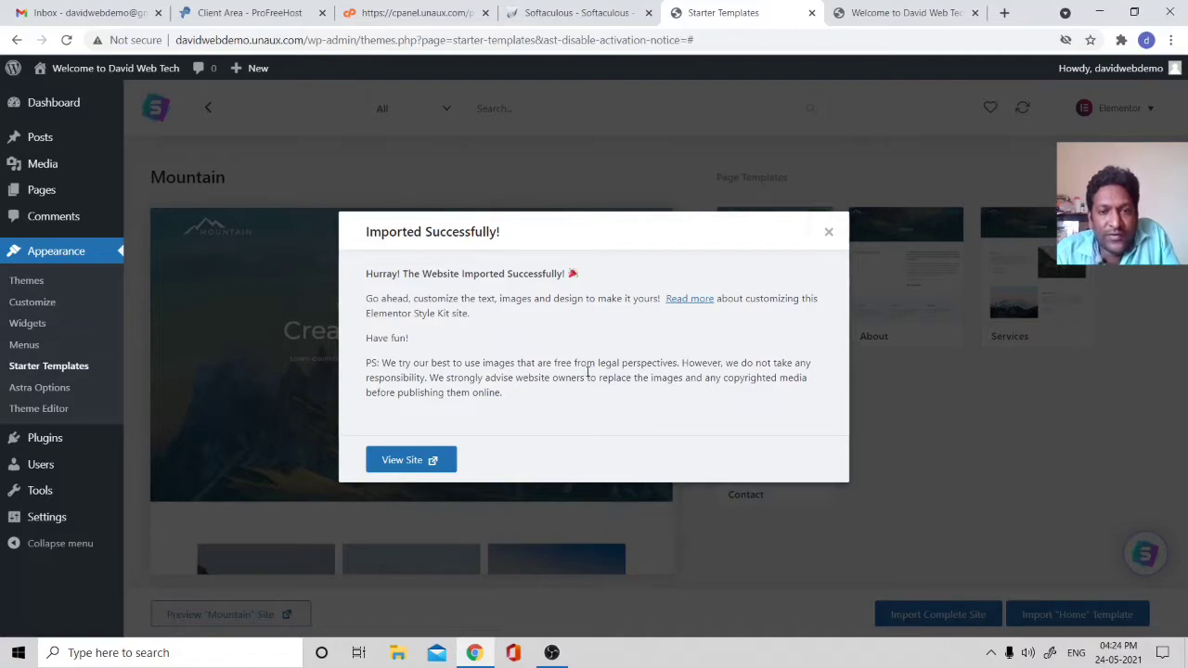
pyautogui.click(902, 15)
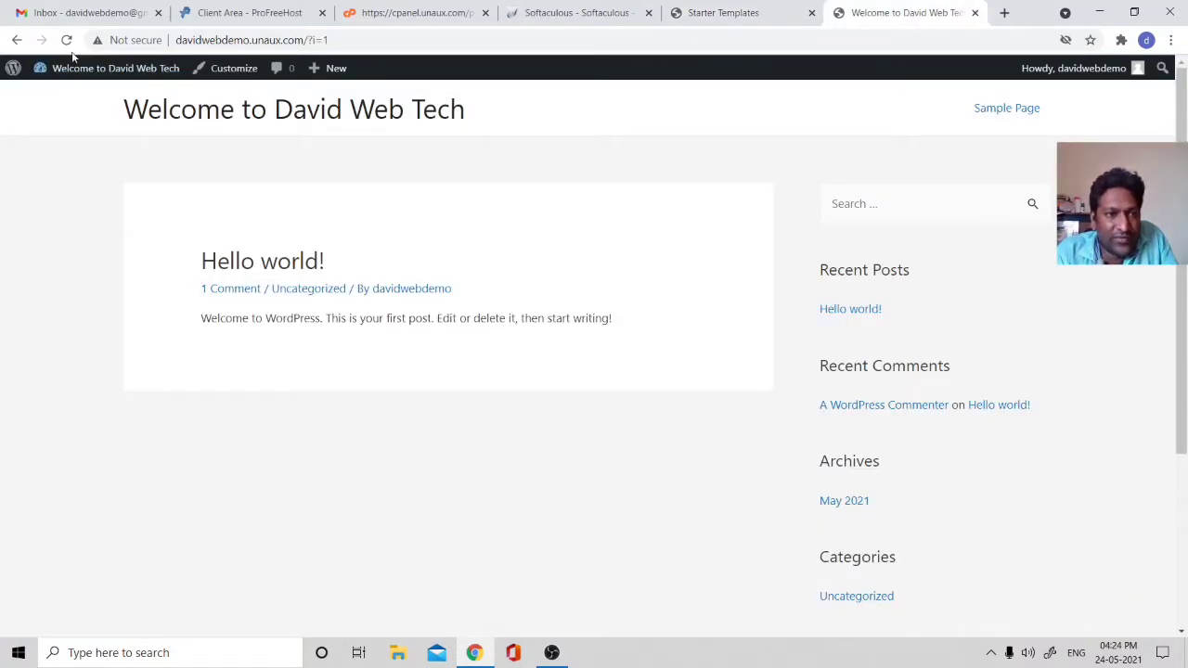
# - Reload the front page, then open Home via 'Edit with Elementor' in the admin bar
pyautogui.click(66, 41)
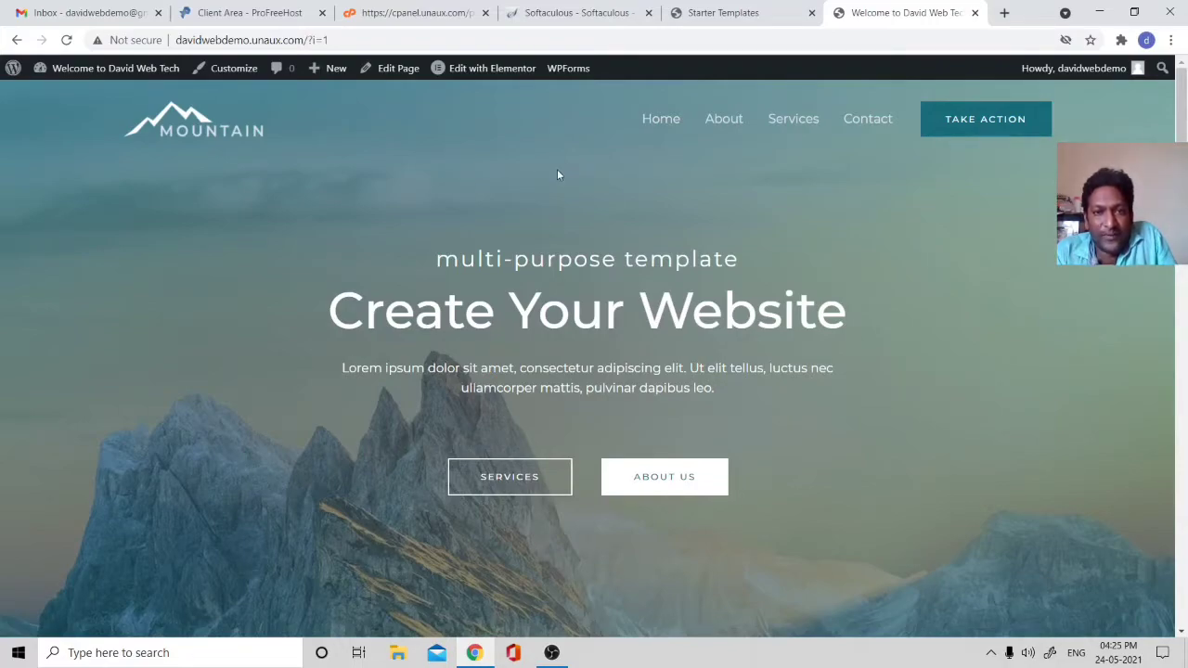
pyautogui.click(487, 72)
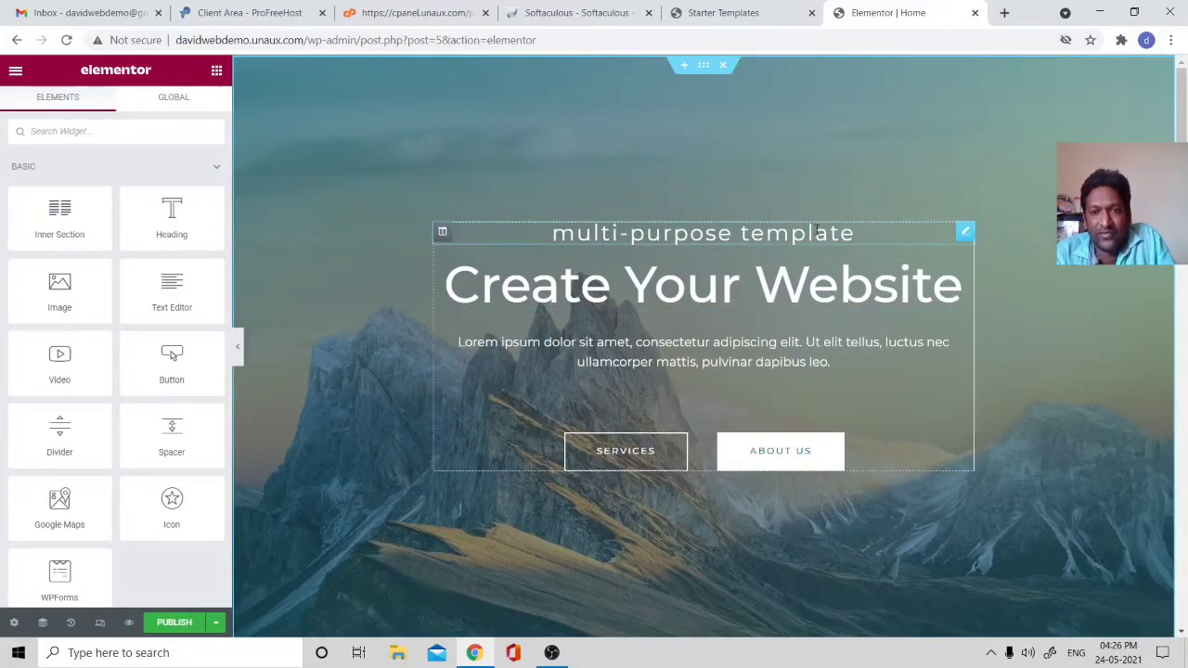
# - Replace the hero subheading with 'Welcome to' plus the owner's name and 'web Tech'
pyautogui.click(858, 236)
pyautogui.click(709, 238)
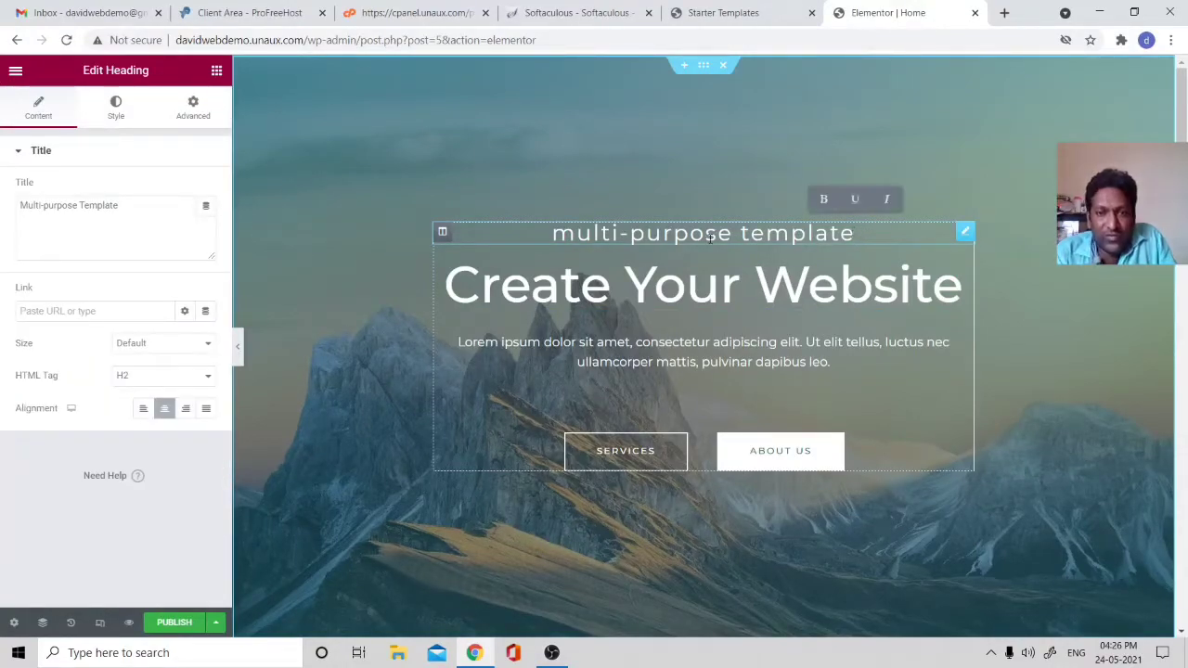
pyautogui.click(122, 205)
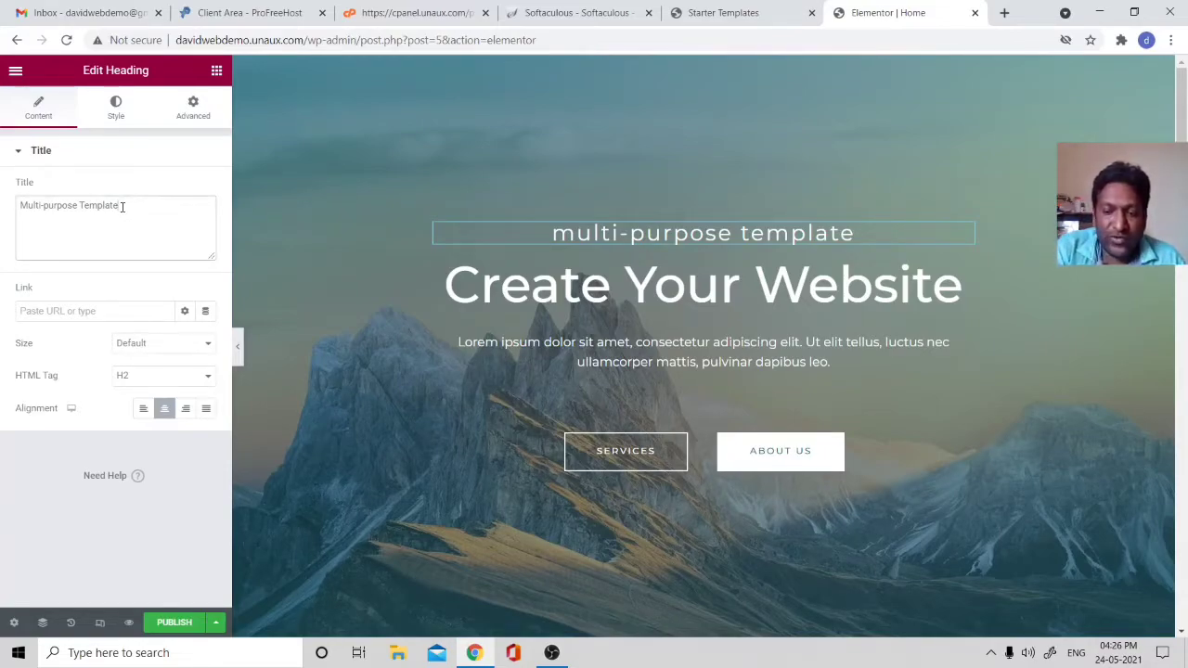
pyautogui.tripleClick(122, 205)
pyautogui.write('Welcom')
pyautogui.press('BackSpace')
pyautogui.press('BackSpace')
pyautogui.write('ome to ')
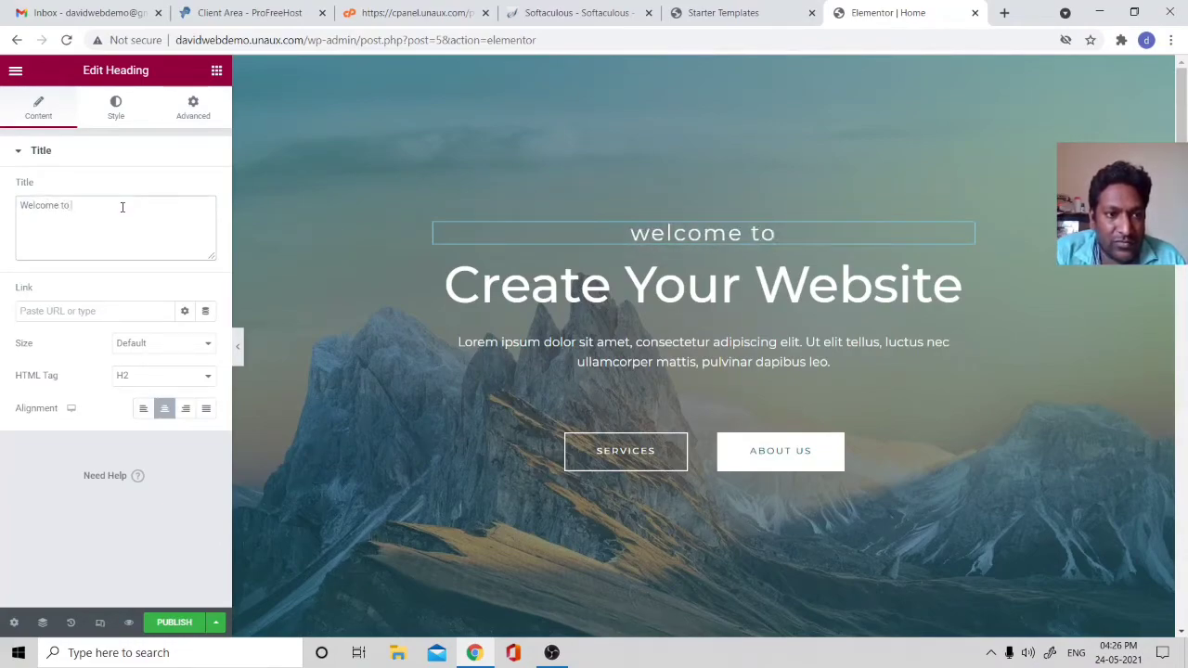
pyautogui.write('David')
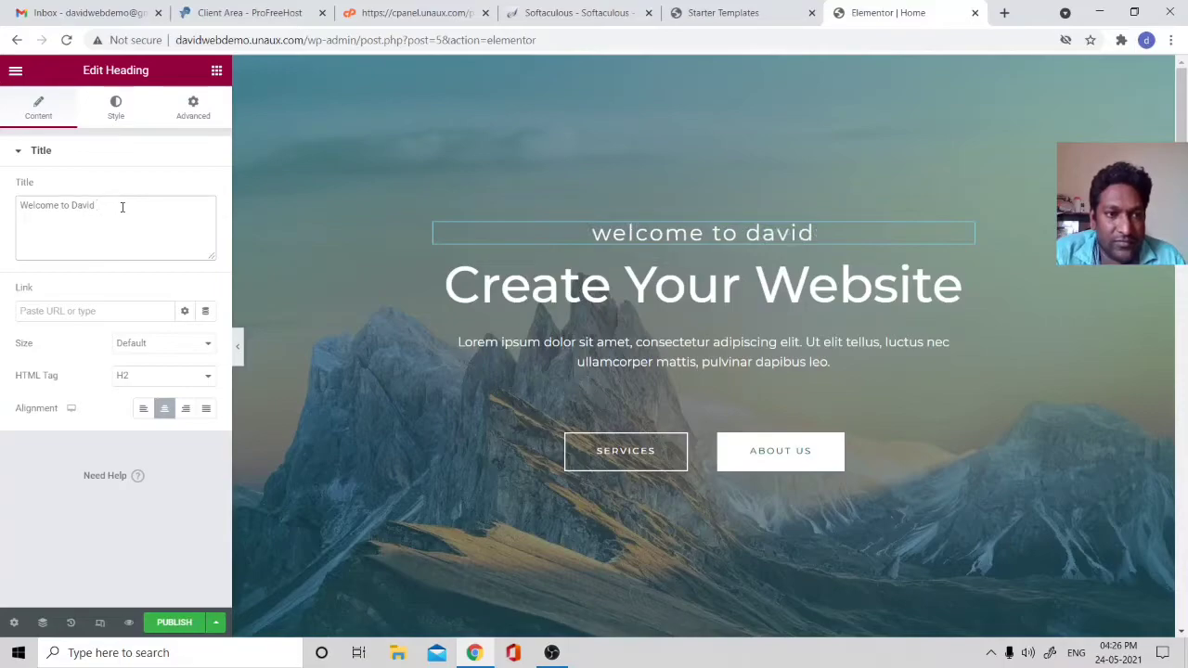
pyautogui.write(' web Tech')
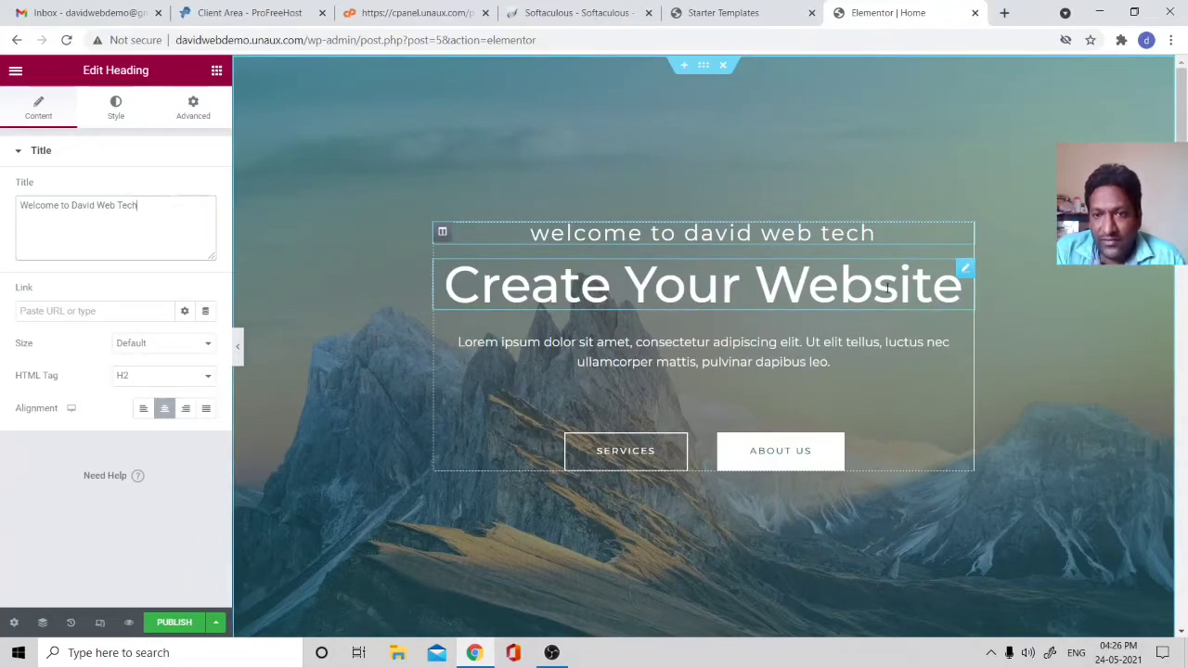
# - Replace the 'Create Your Website' heading with the owner's name followed by 'Web Tecj'
pyautogui.click(937, 272)
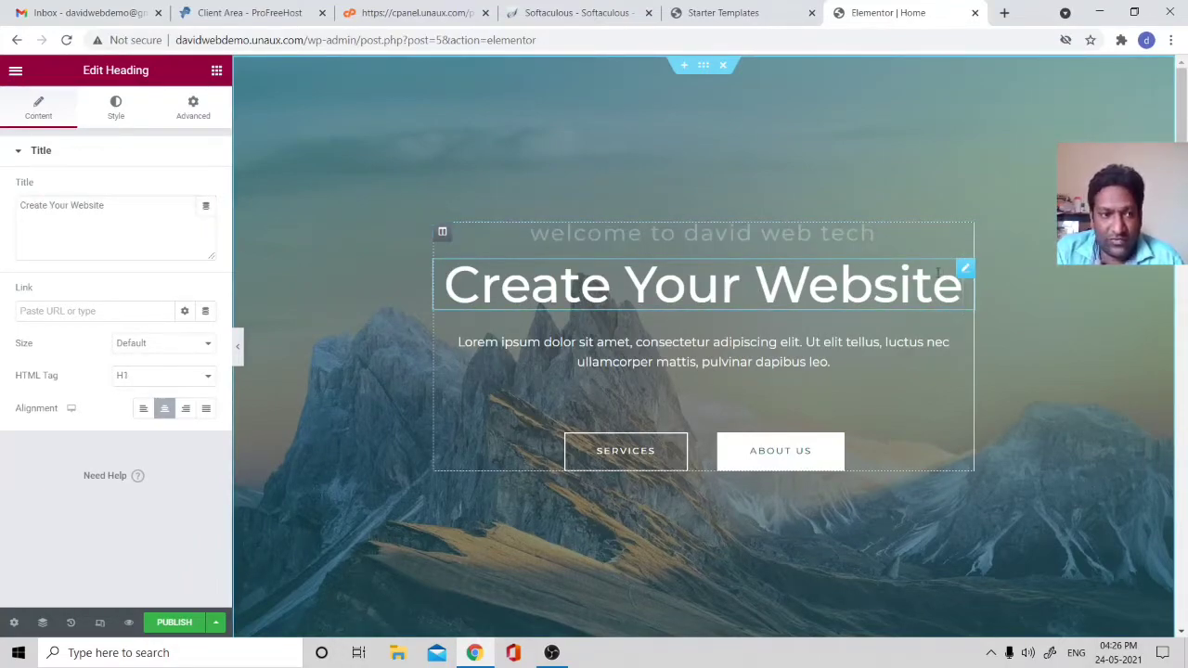
pyautogui.click(119, 204)
pyautogui.hotkey('ctrl', 'a')
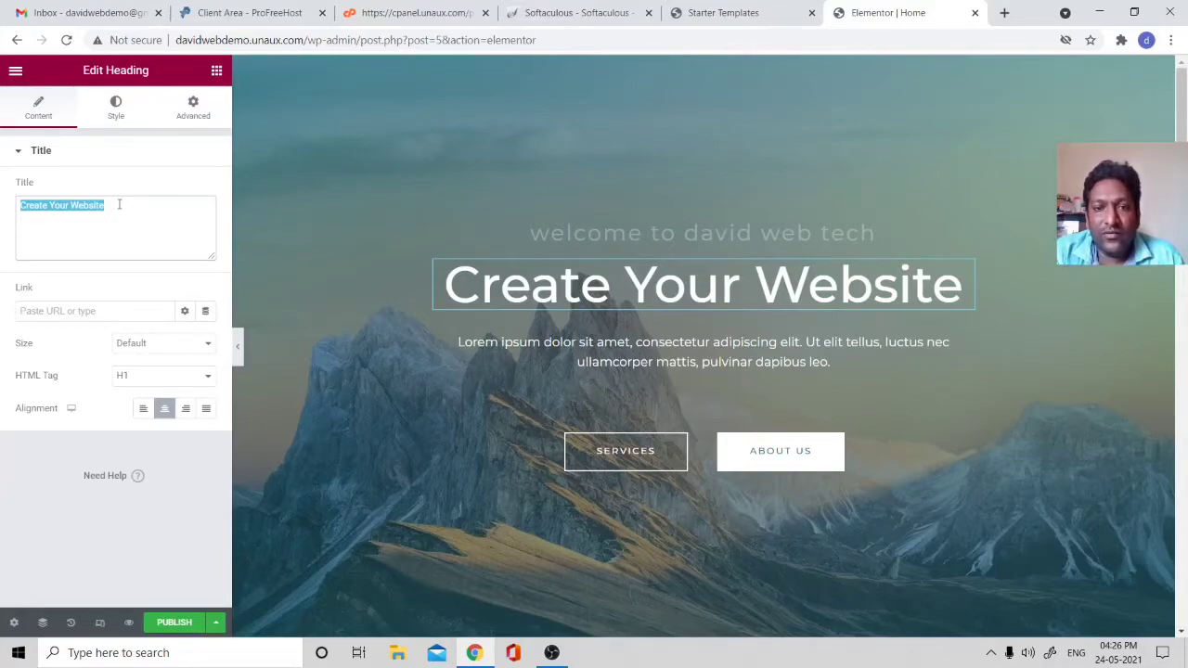
pyautogui.write('DAvi')
pyautogui.press('BackSpace')
pyautogui.press('BackSpace')
pyautogui.press('BackSpace')
pyautogui.write('avid TE')
pyautogui.press('BackSpace')
pyautogui.press('BackSpace')
pyautogui.write('We')
pyautogui.press('BackSpace')
pyautogui.write('eb TEch')
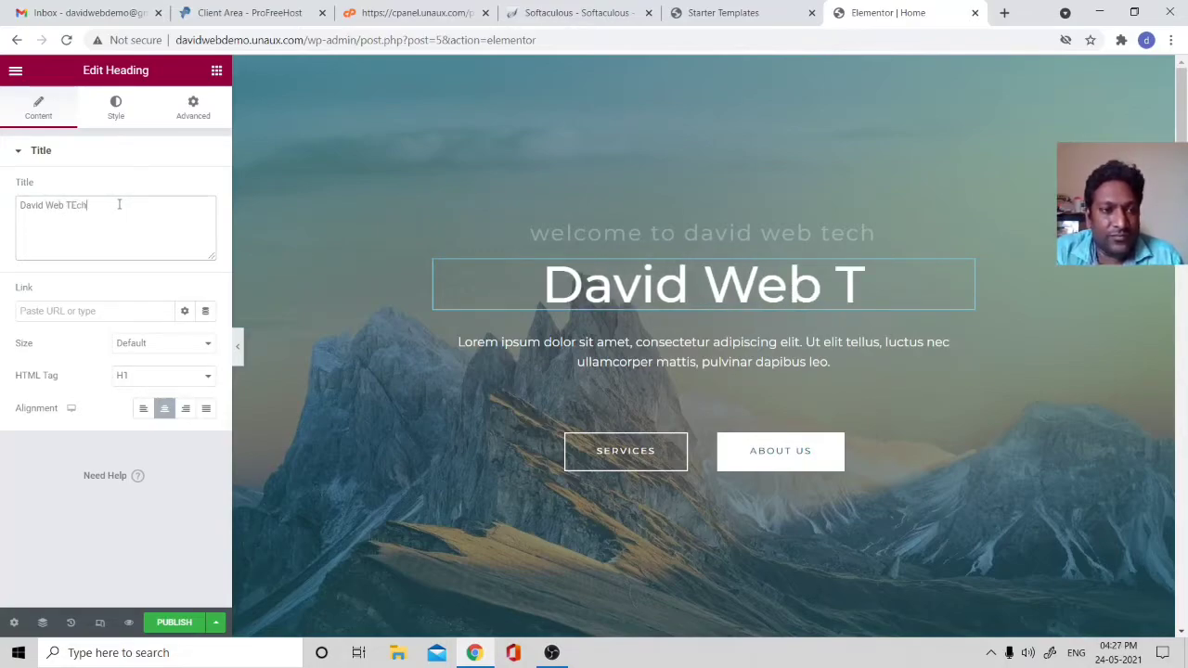
pyautogui.press('BackSpace')
pyautogui.press('BackSpace')
pyautogui.press('BackSpace')
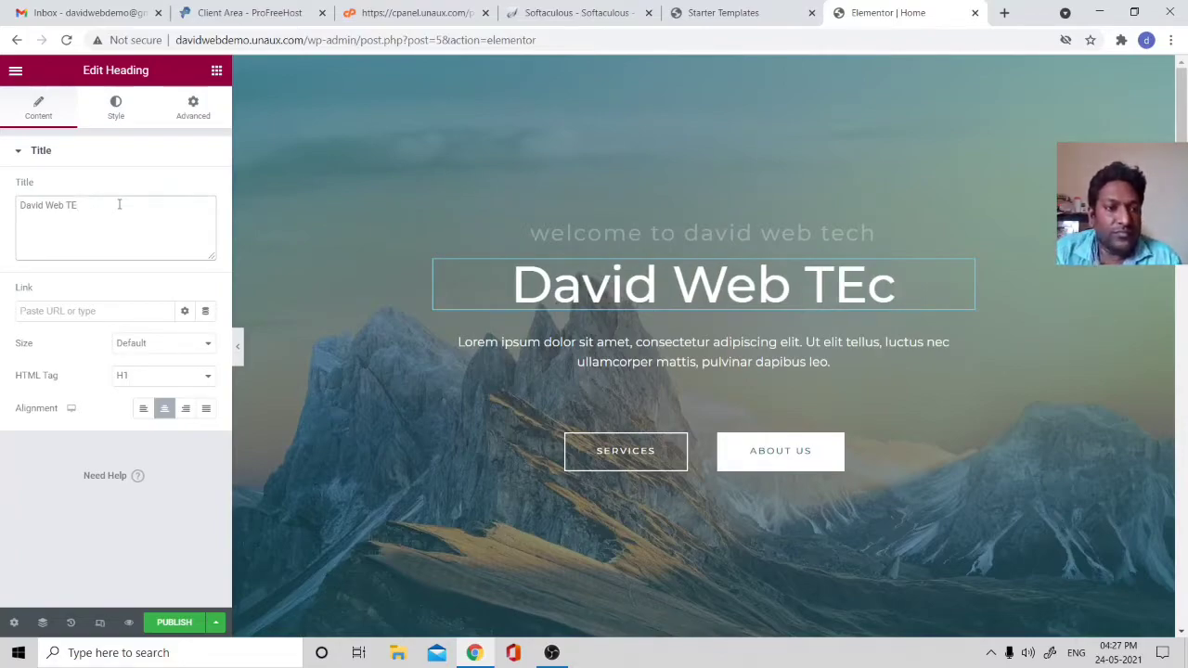
pyautogui.write('ecj')
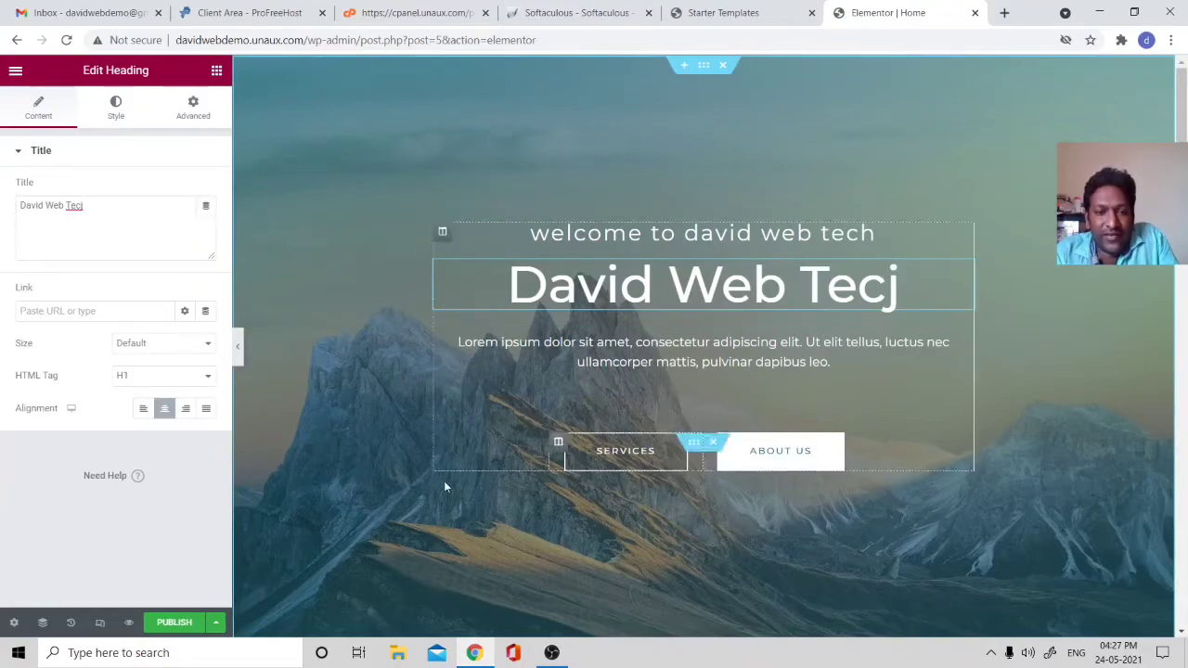
# - Delete all the lorem ipsum text from the paragraph below the heading
pyautogui.click(837, 364)
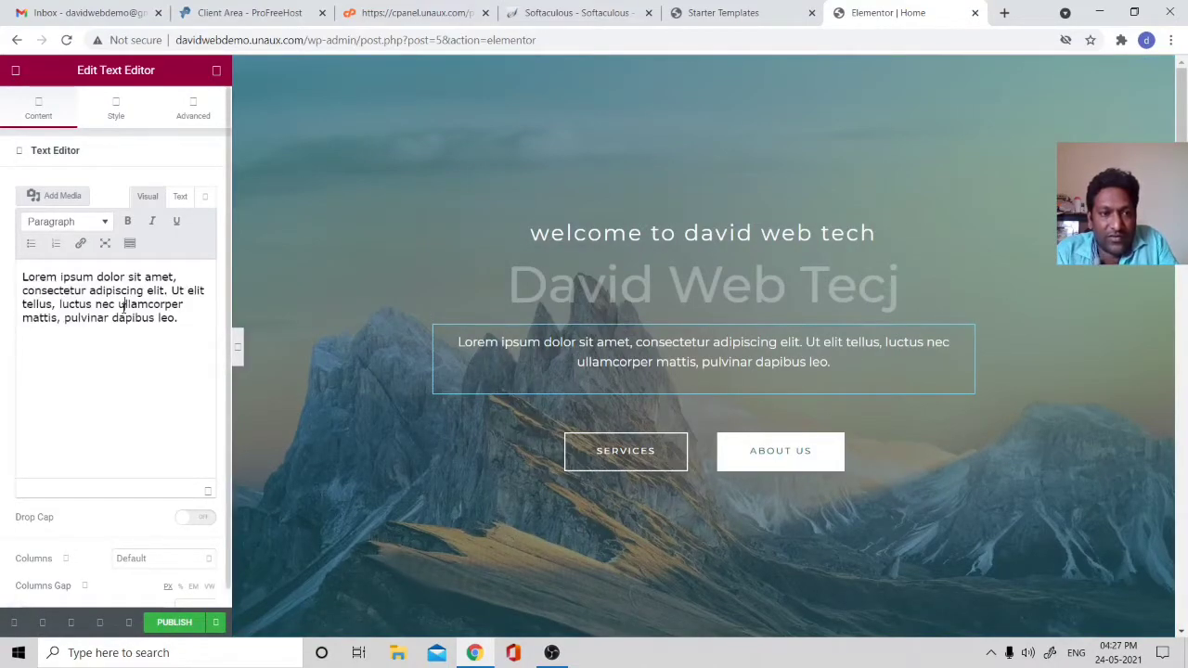
pyautogui.click(125, 308)
pyautogui.hotkey('ctrl', 'a')
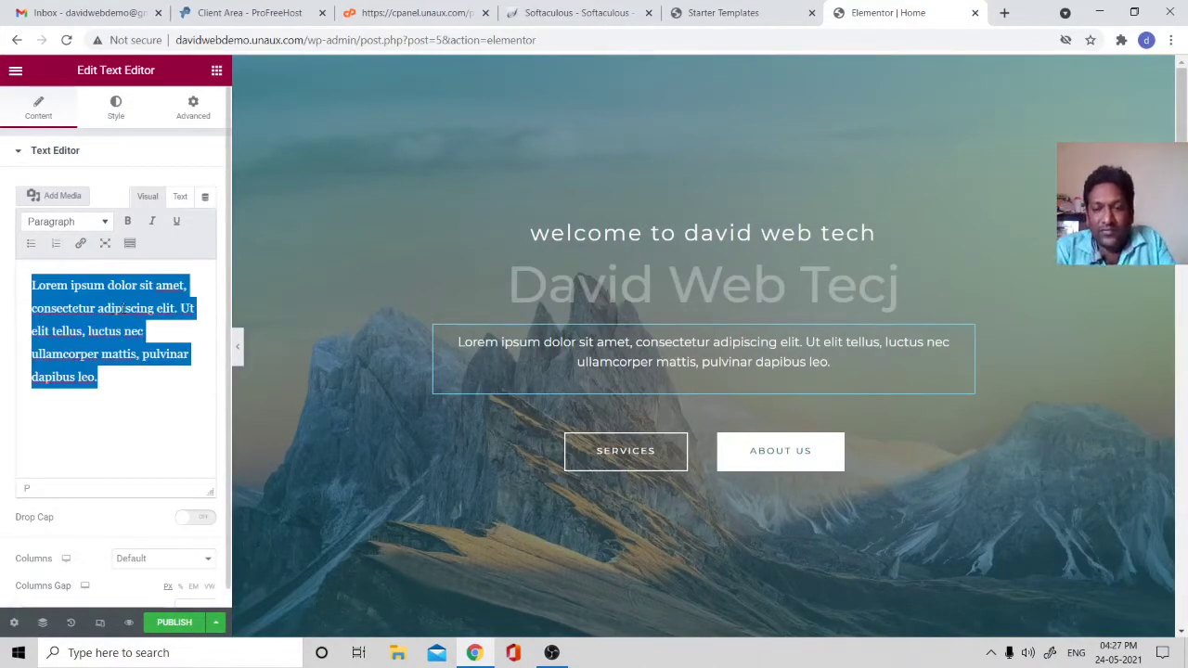
pyautogui.press('BackSpace')
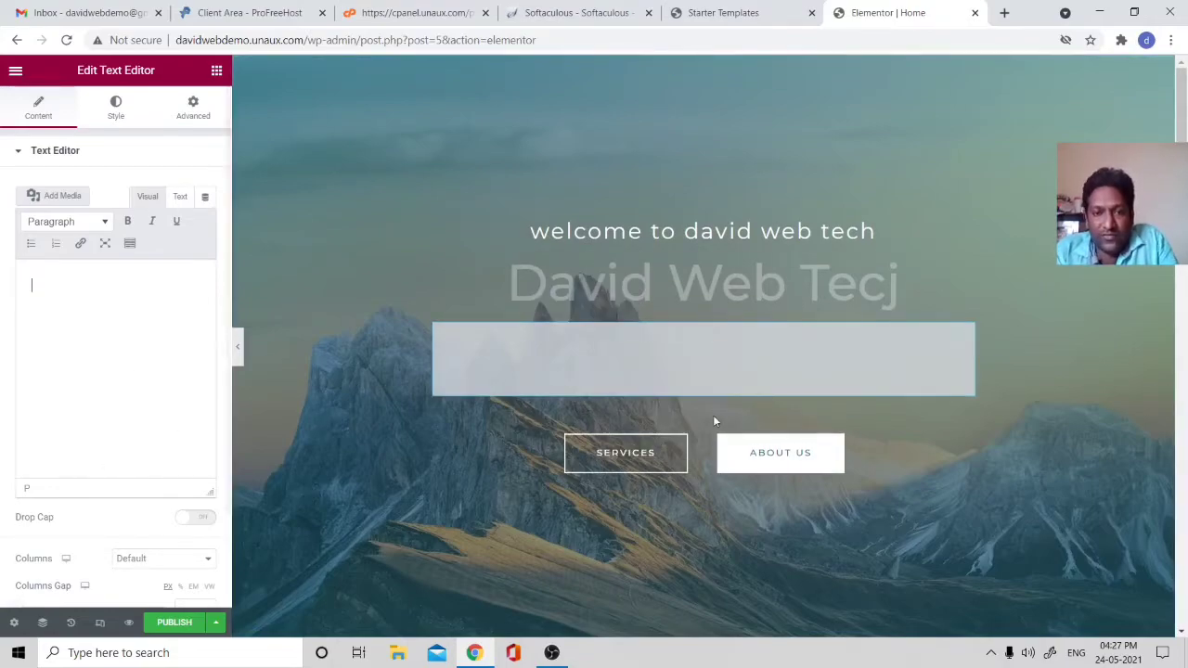
# - Publish the edited home page
pyautogui.click(172, 624)
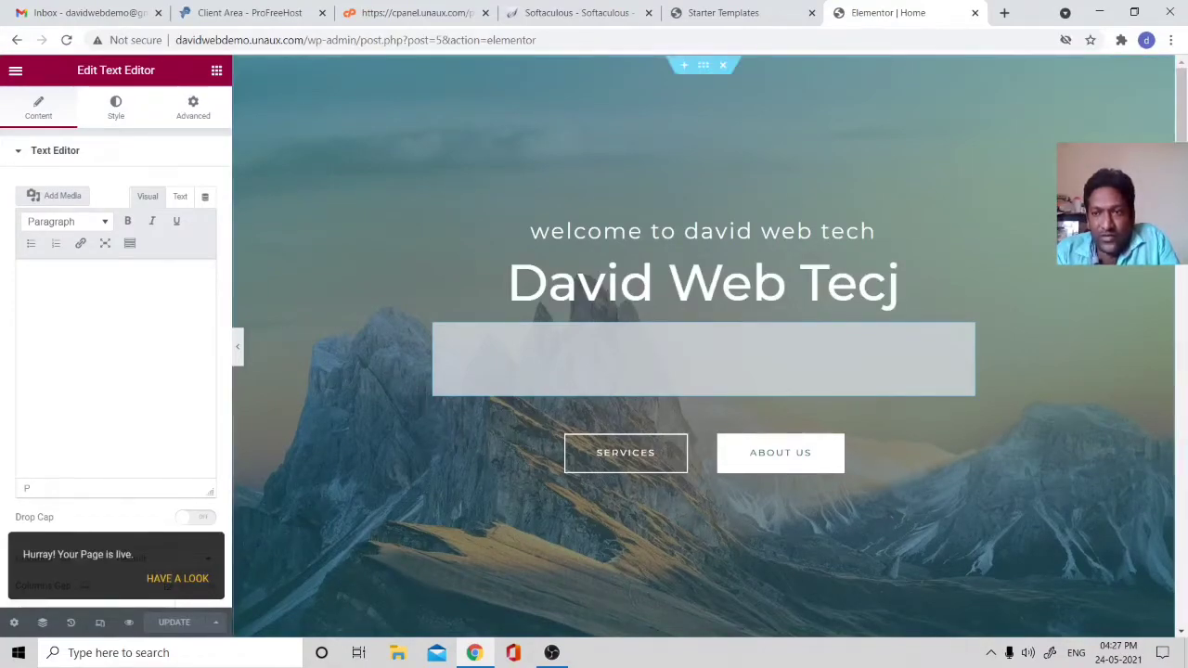
pyautogui.scroll(-5, 703, 371)
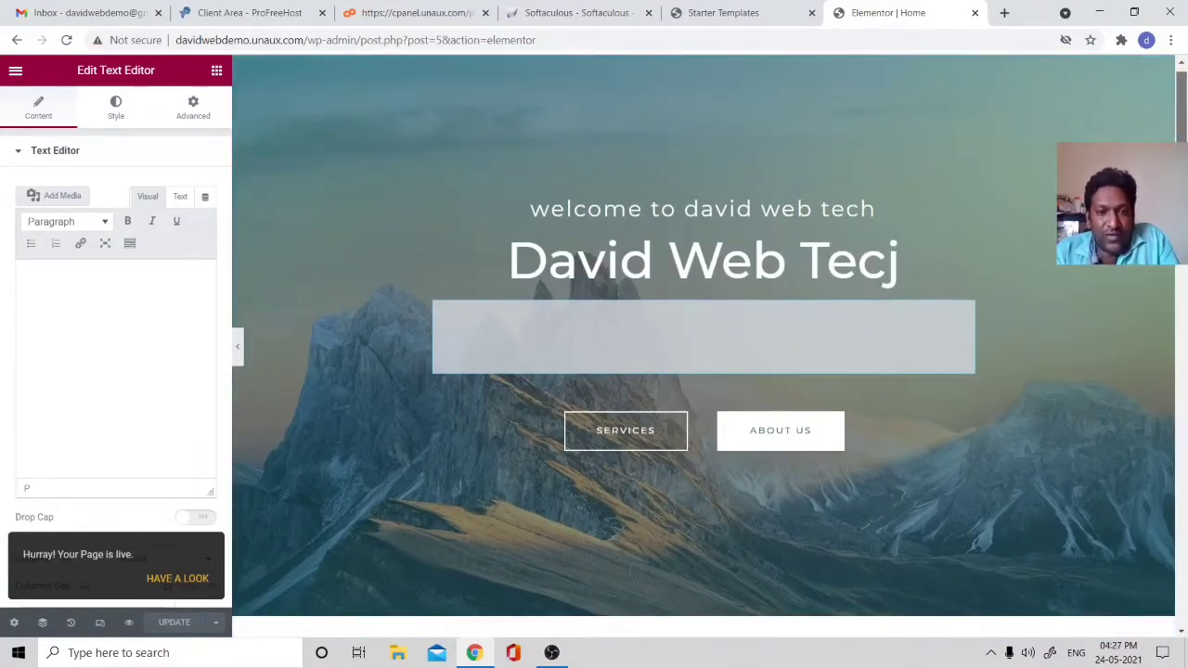
pyautogui.scroll(-3, 516, 220)
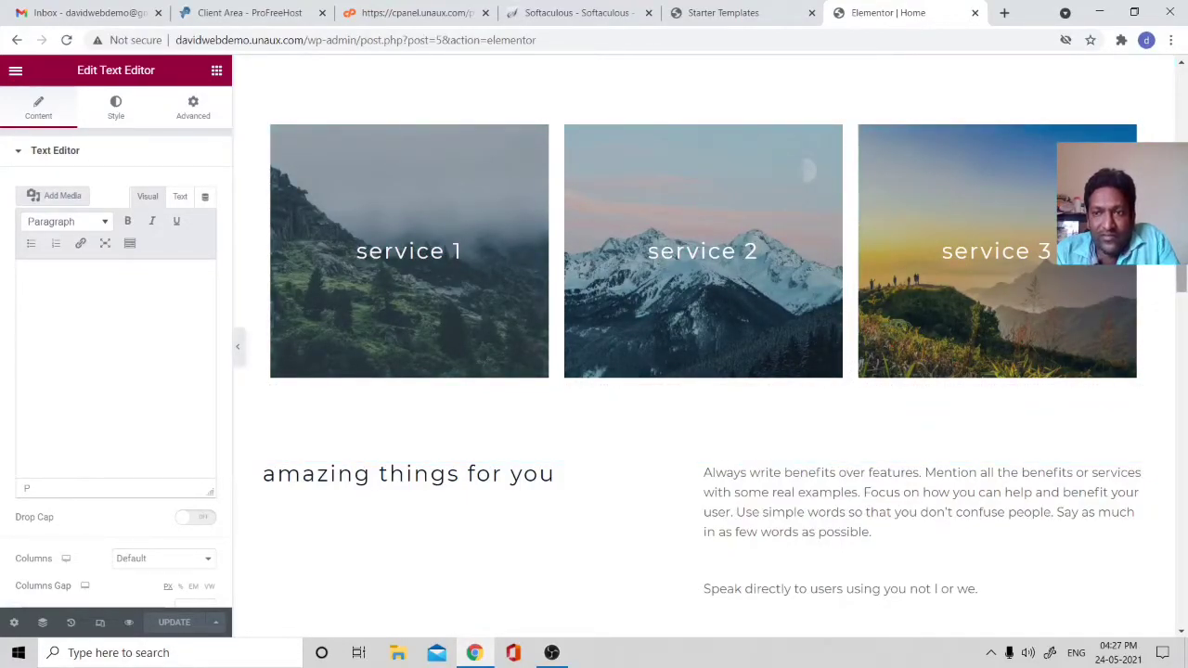
# - Close the enlarged gallery image and save the homepage with Update
pyautogui.moveTo(1181, 258); pyautogui.dragTo(1182, 256)
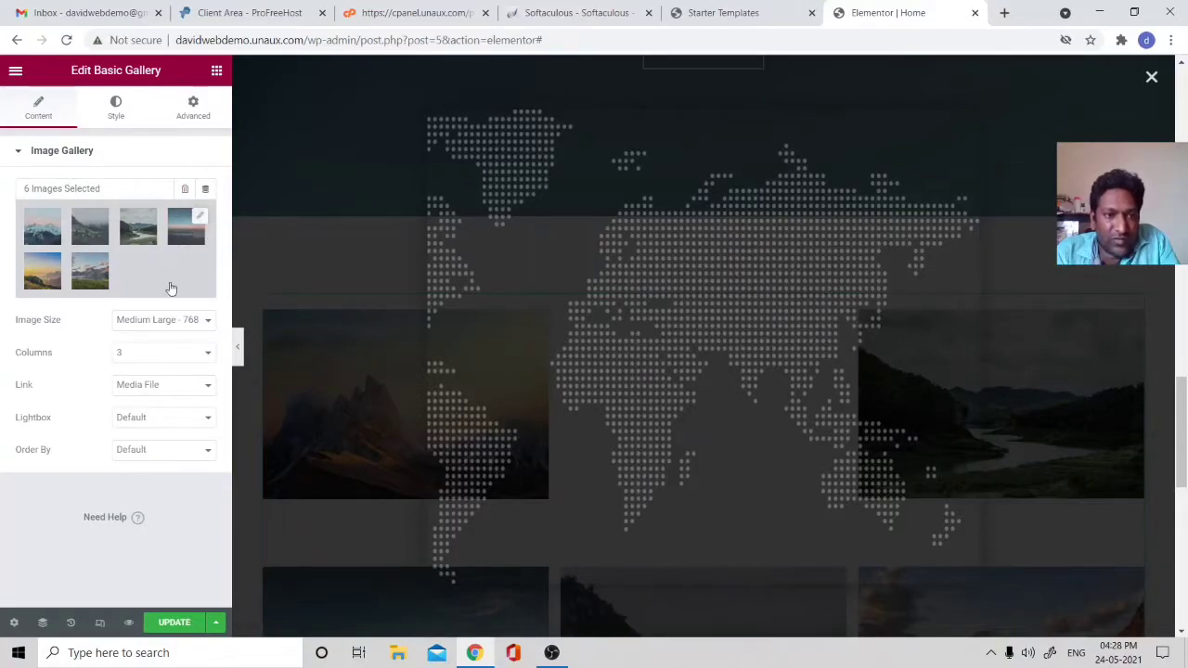
pyautogui.click(1151, 81)
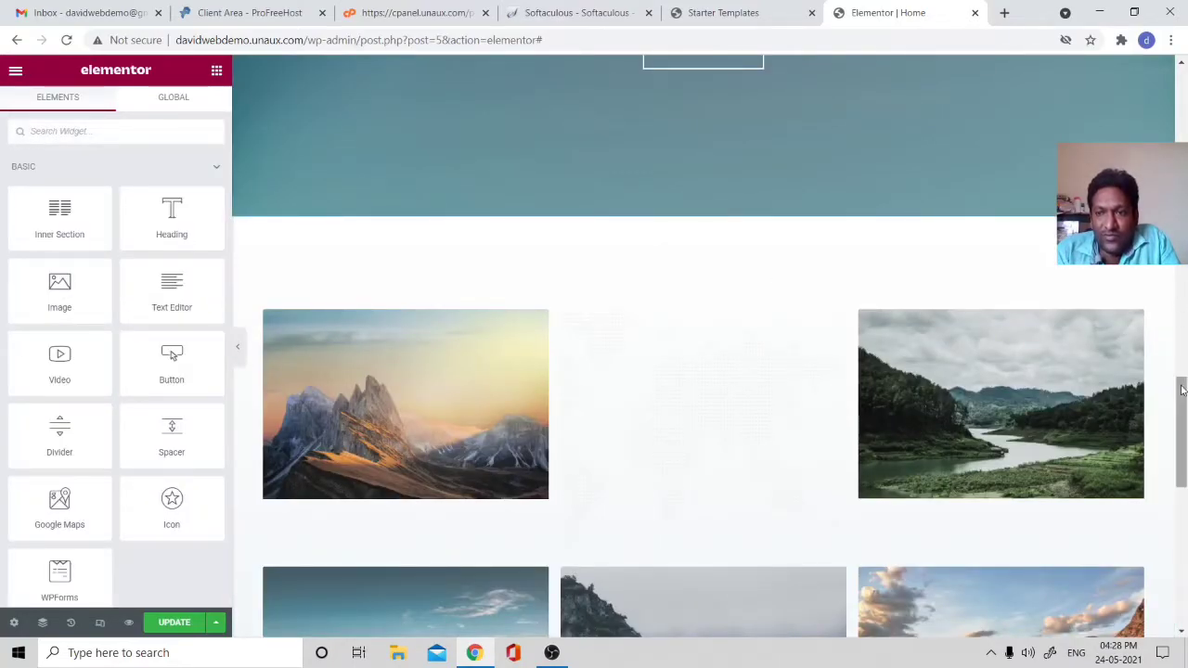
pyautogui.moveTo(1181, 390); pyautogui.dragTo(1186, 550)
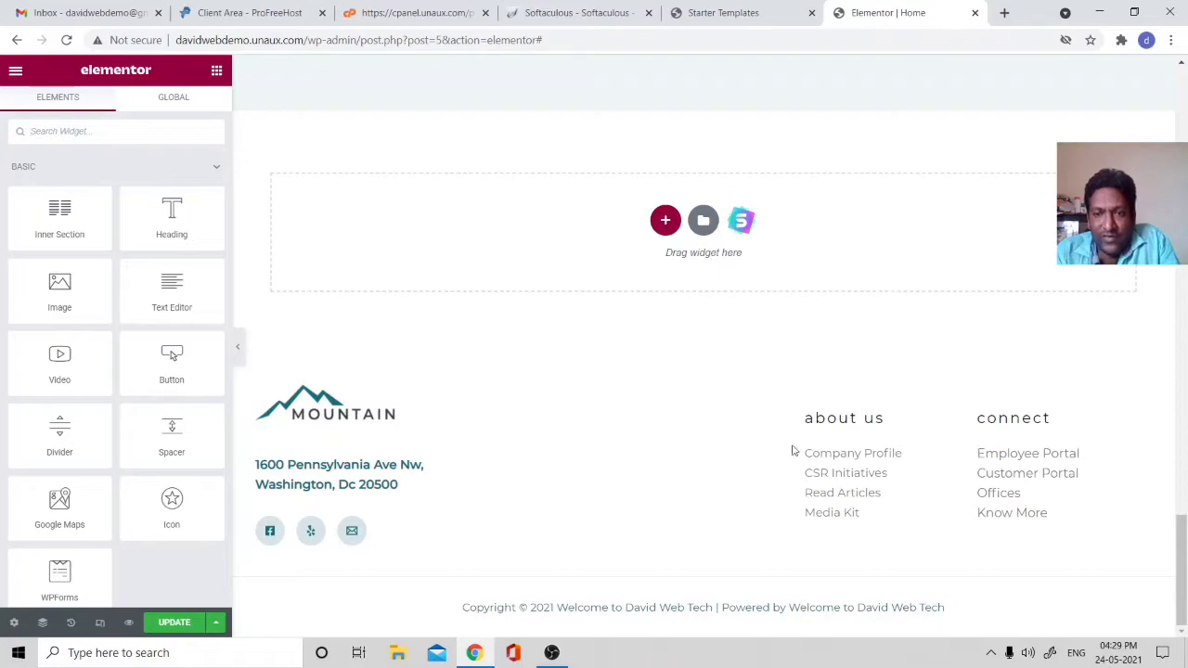
pyautogui.moveTo(1182, 532); pyautogui.dragTo(1182, 102)
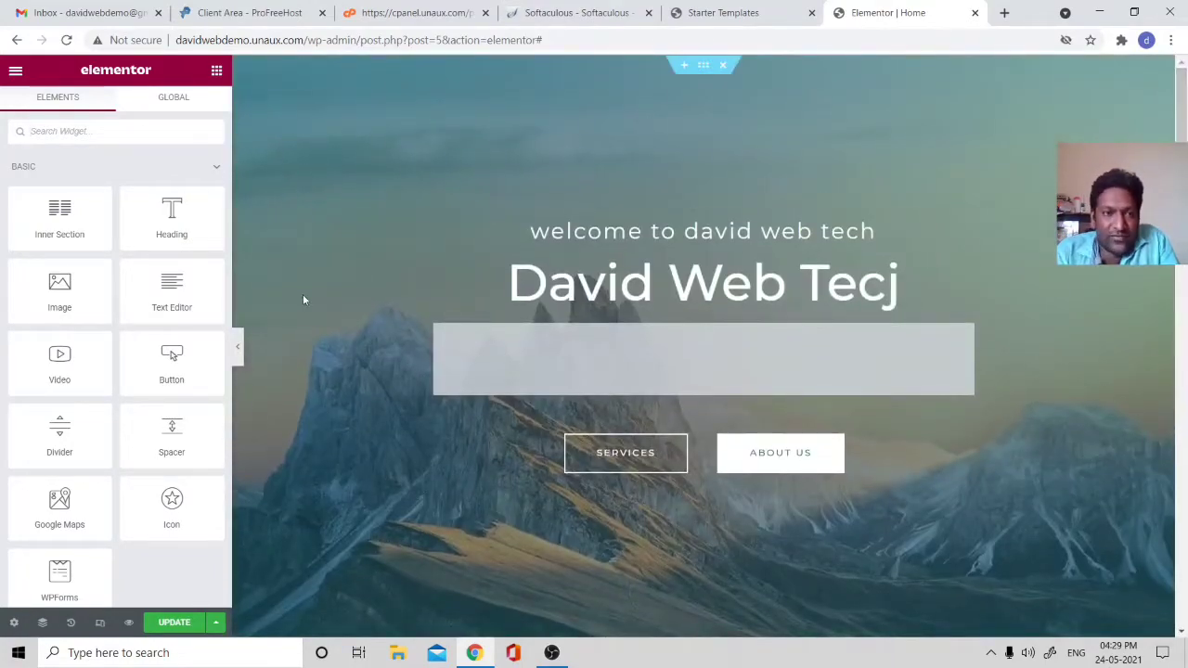
pyautogui.click(172, 622)
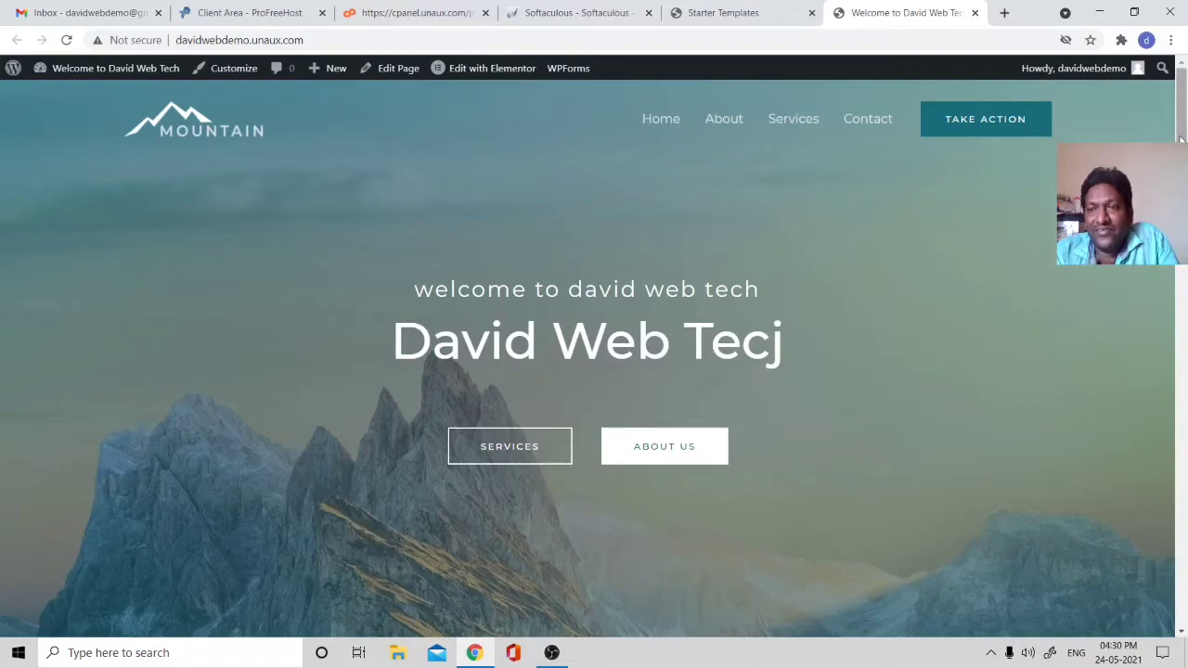
# - Scroll the live homepage down and back up to check the Mountain hero and buttons
pyautogui.scroll(-1, 1180, 137)
pyautogui.scroll(1, 1180, 138)
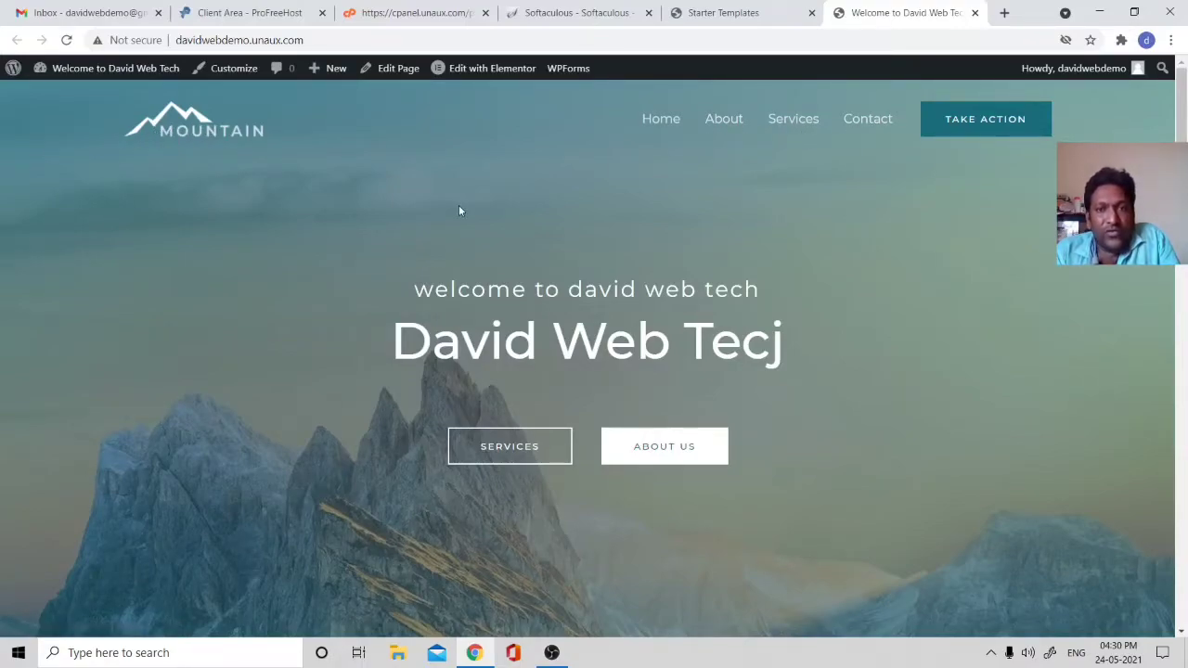
# - Launch the Customizer from the homepage and bring up the Astra header logo settings
pyautogui.click(334, 71)
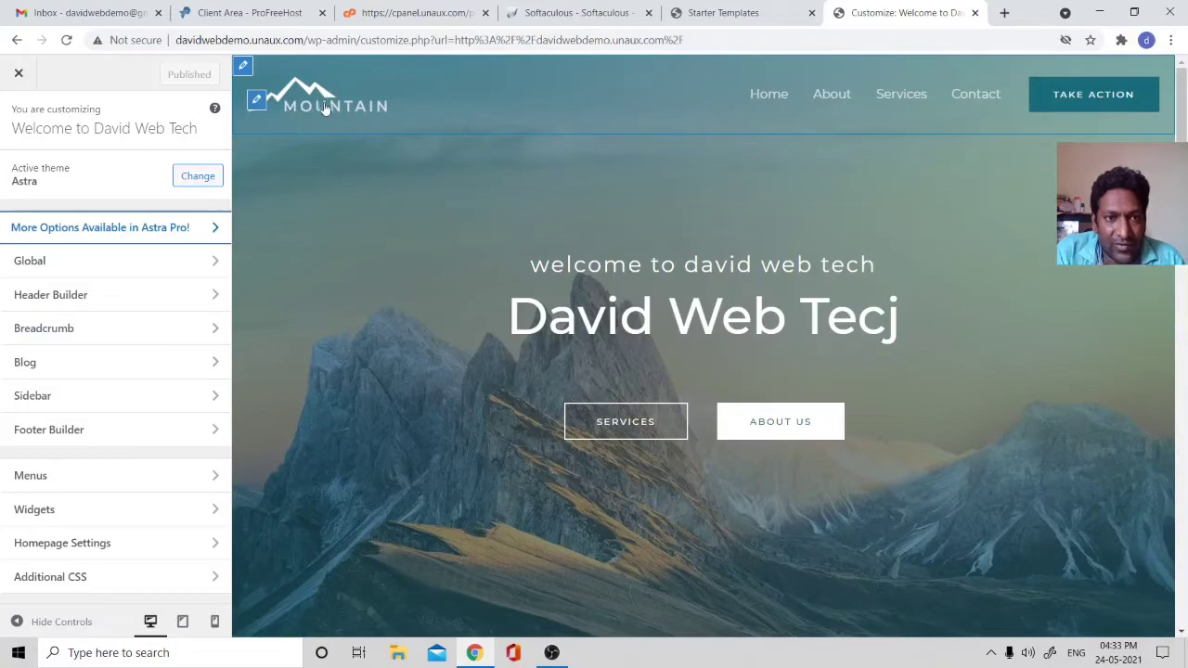
pyautogui.click(257, 100)
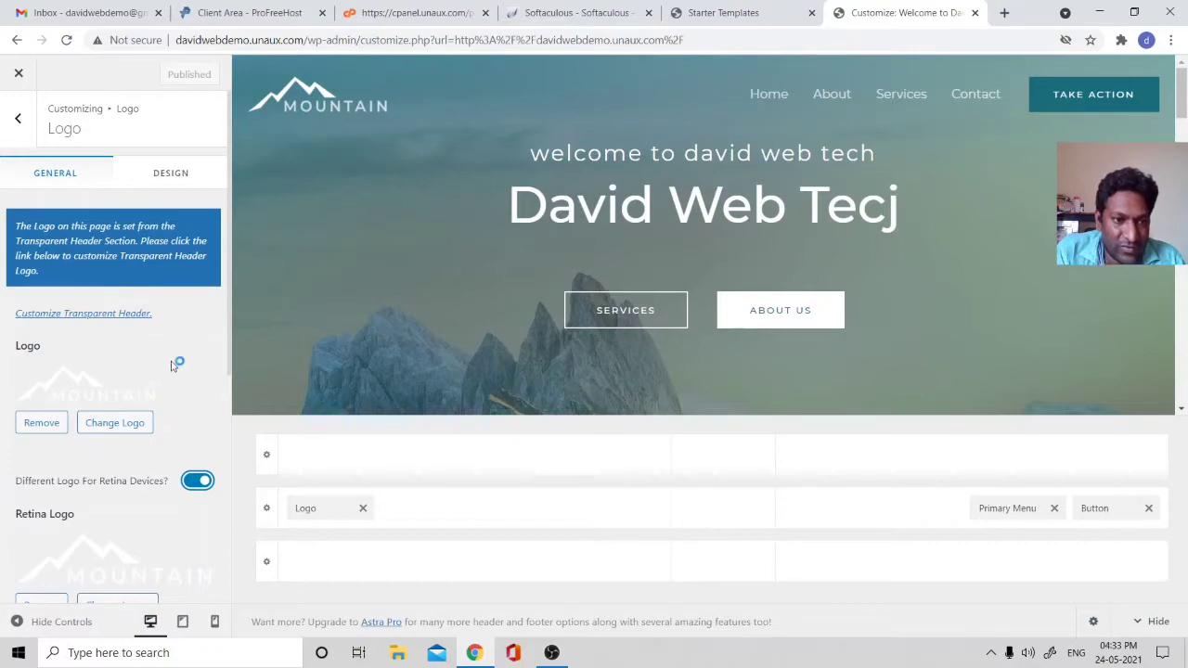
# - Begin replacing the site logo by uploading the Final Logo emblem image from the computer
pyautogui.click(109, 426)
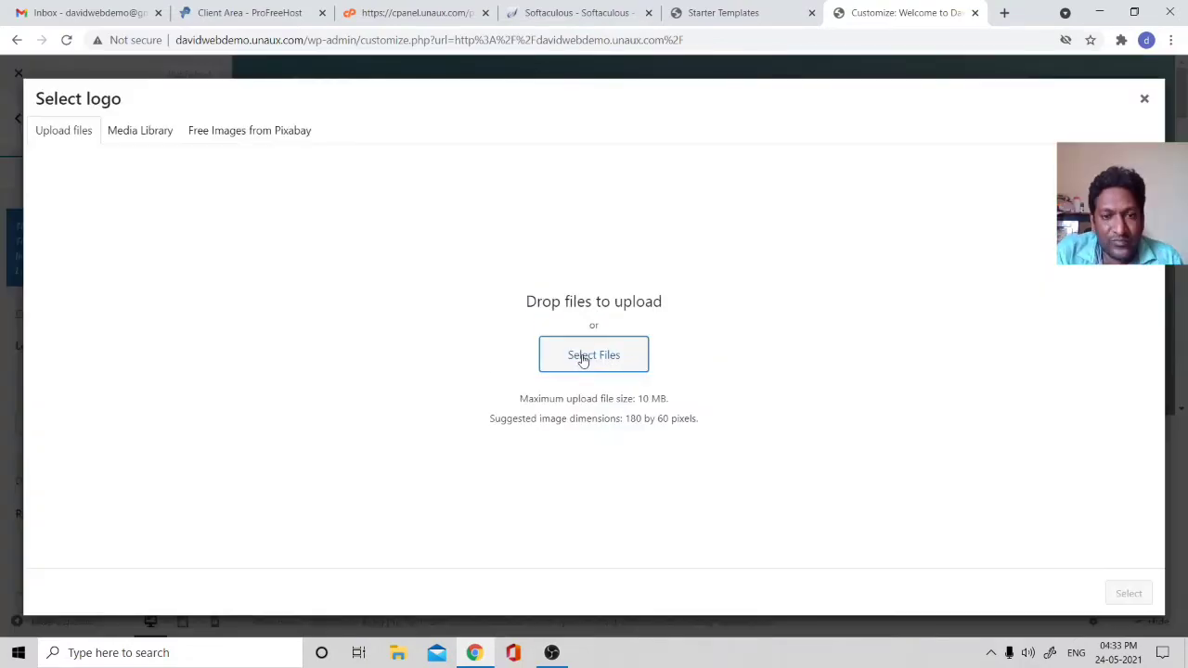
pyautogui.click(583, 358)
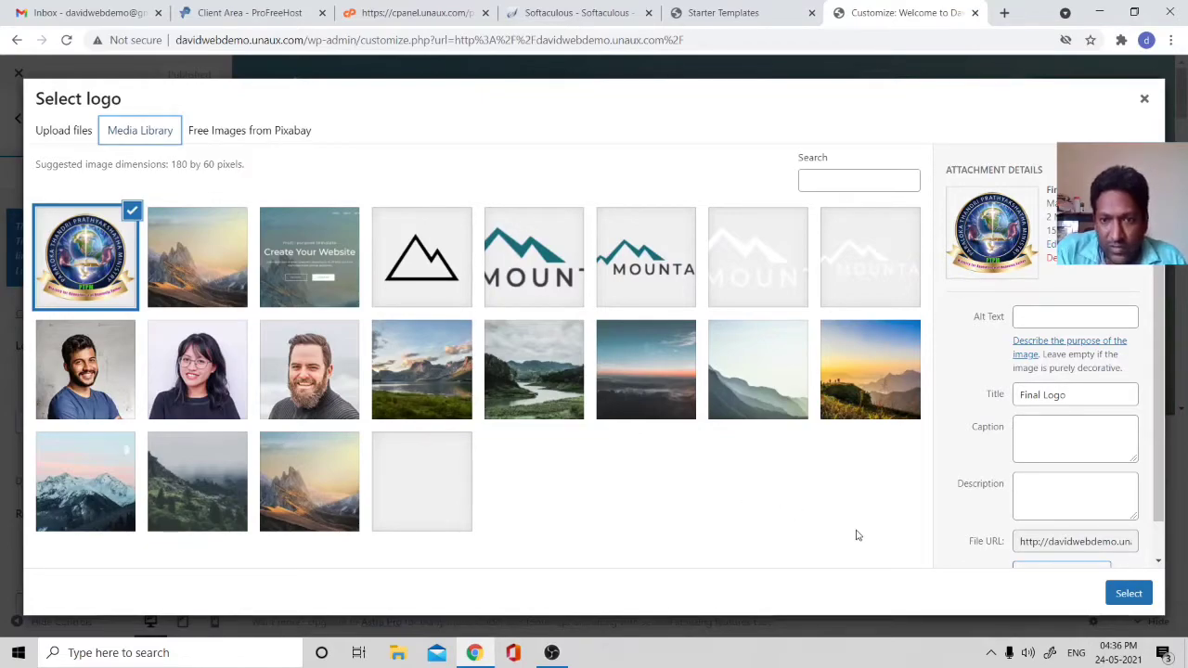
# - Use Final Logo as the logo, cropped to include the whole badge and ribbon
pyautogui.click(1124, 596)
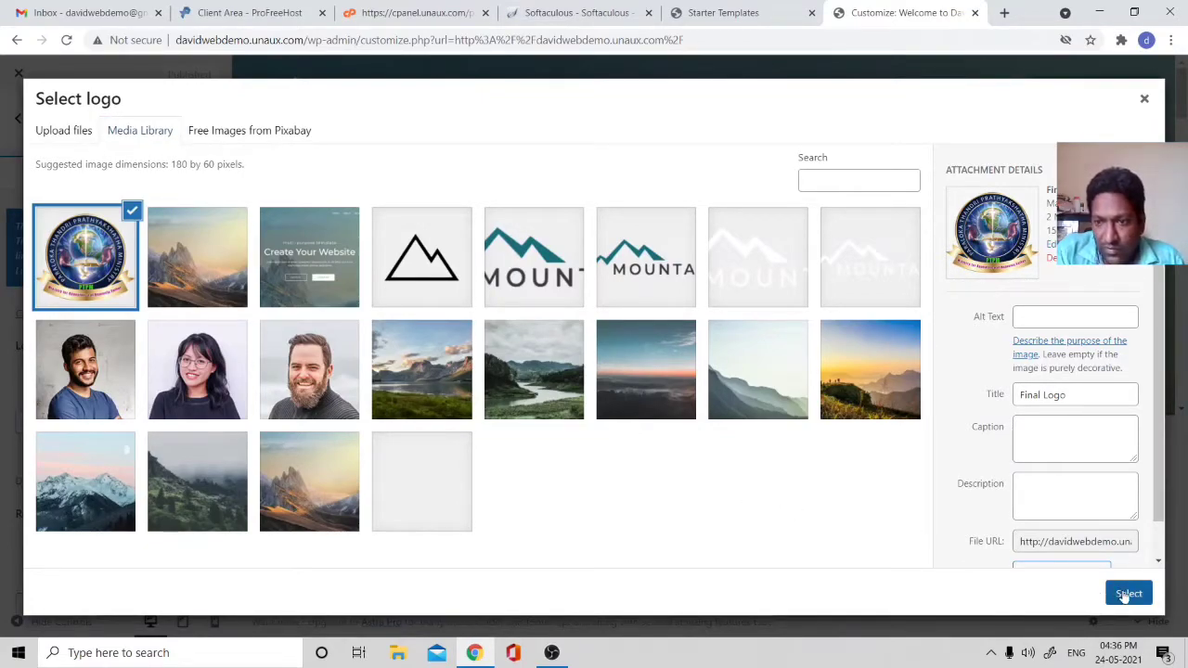
pyautogui.click(1124, 596)
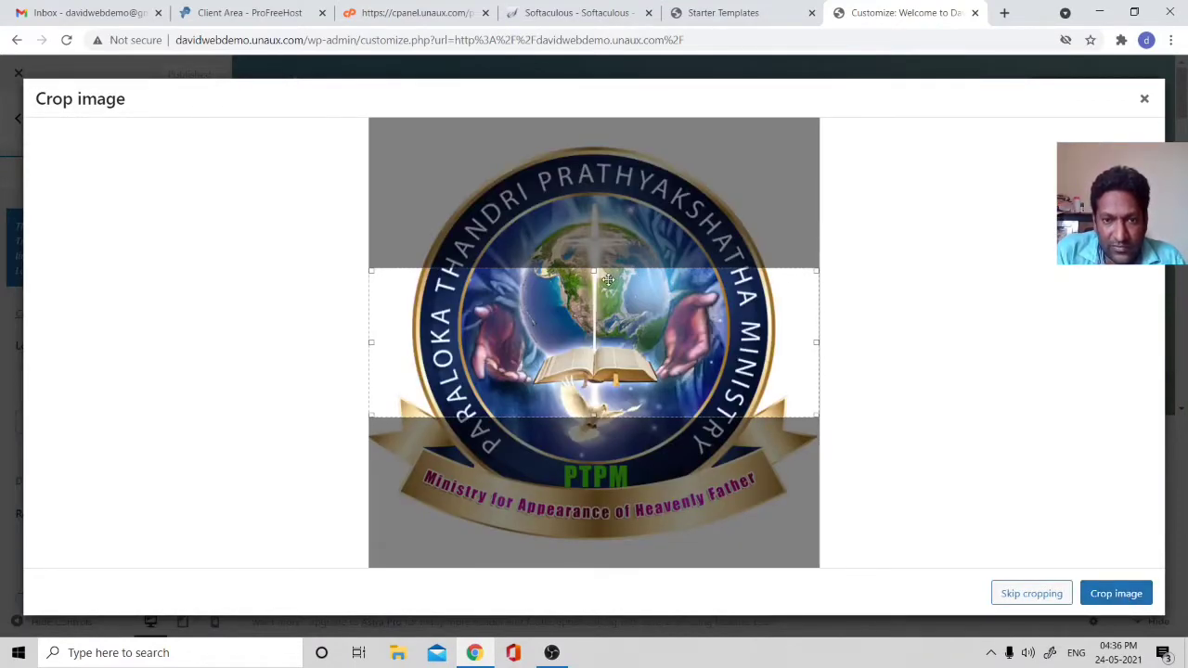
pyautogui.moveTo(594, 269); pyautogui.dragTo(597, 143)
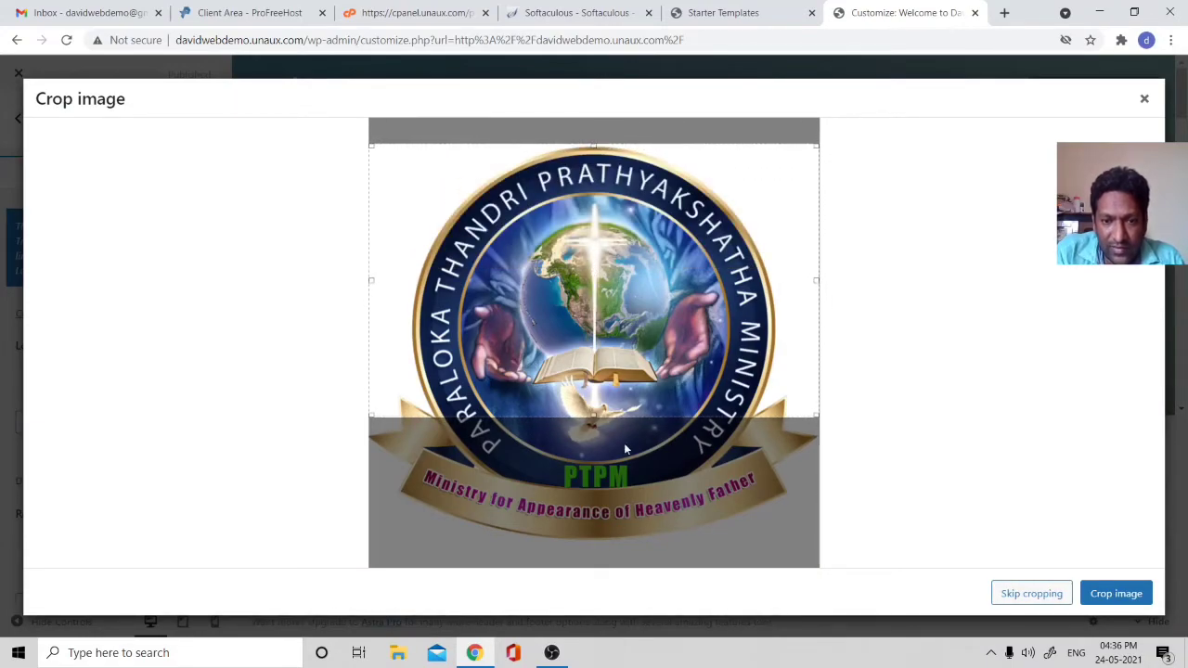
pyautogui.moveTo(593, 418); pyautogui.dragTo(601, 548)
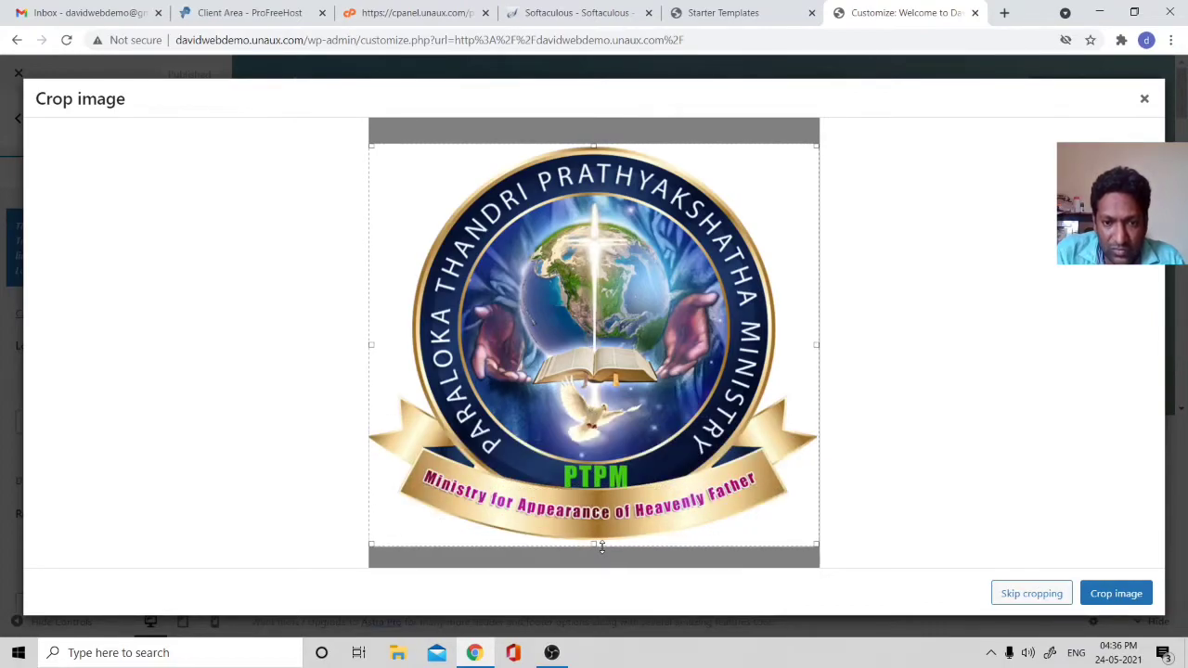
pyautogui.click(1124, 597)
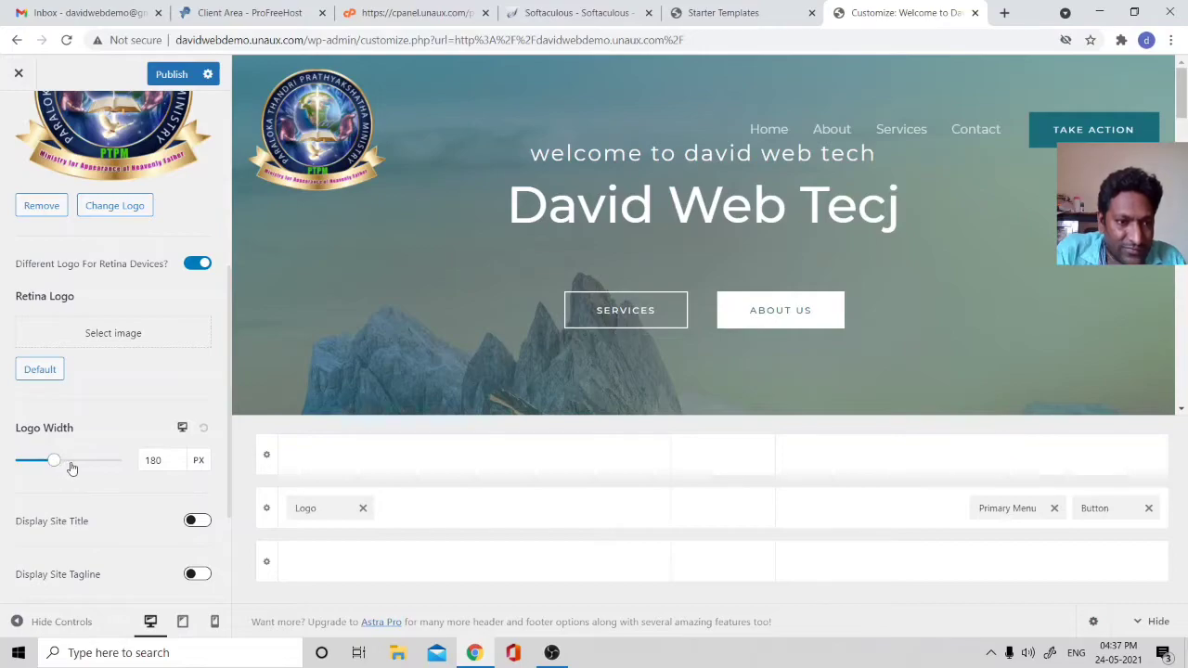
# - Reduce the header logo width to 90 px and publish, then check the footer preview
pyautogui.moveTo(54, 464); pyautogui.dragTo(33, 468)
pyautogui.click(172, 74)
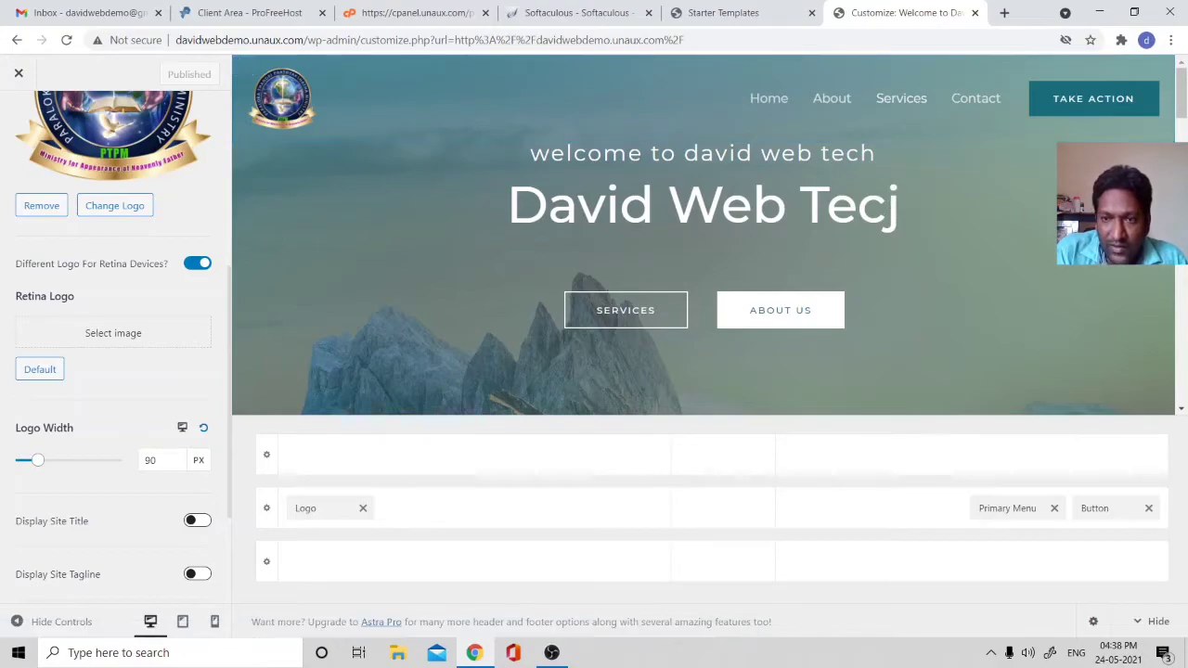
pyautogui.moveTo(1182, 108); pyautogui.dragTo(1182, 405)
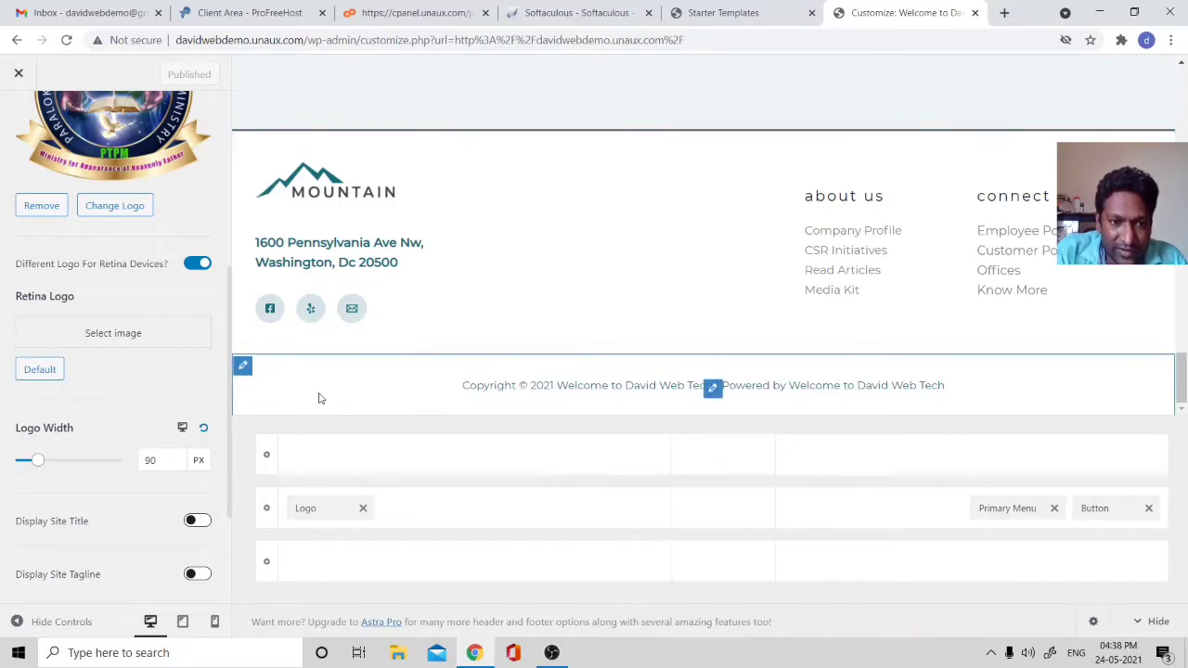
# - Review the header row, logo and addable components for each row, then show Primary Menu settings
pyautogui.click(267, 510)
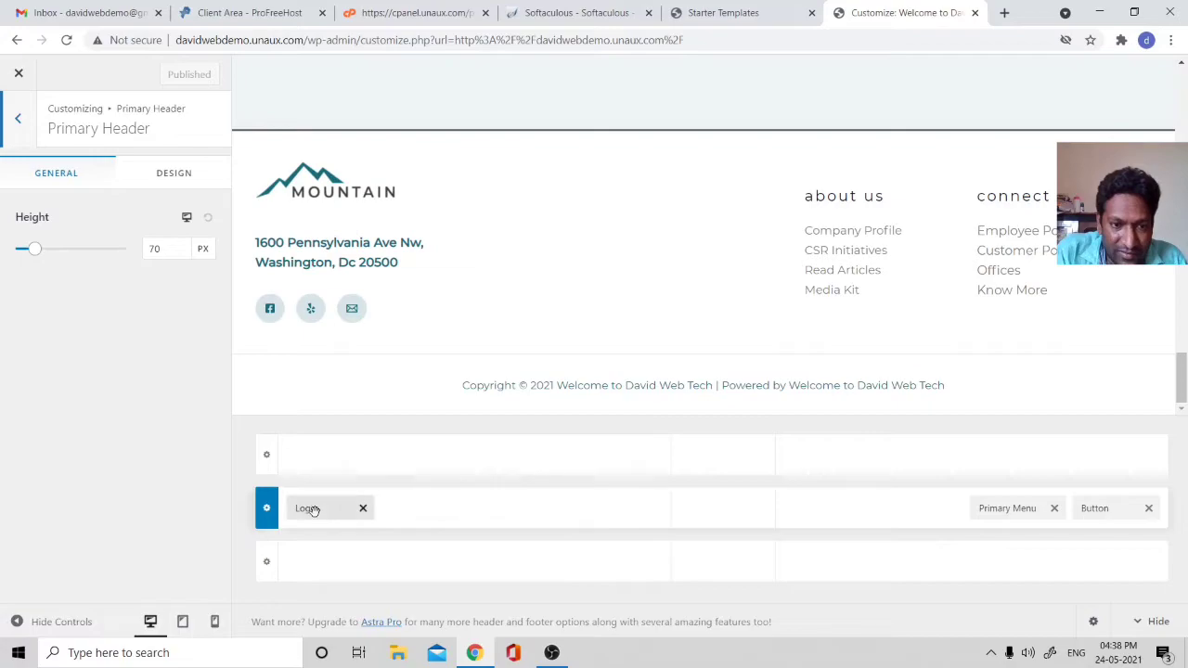
pyautogui.click(343, 508)
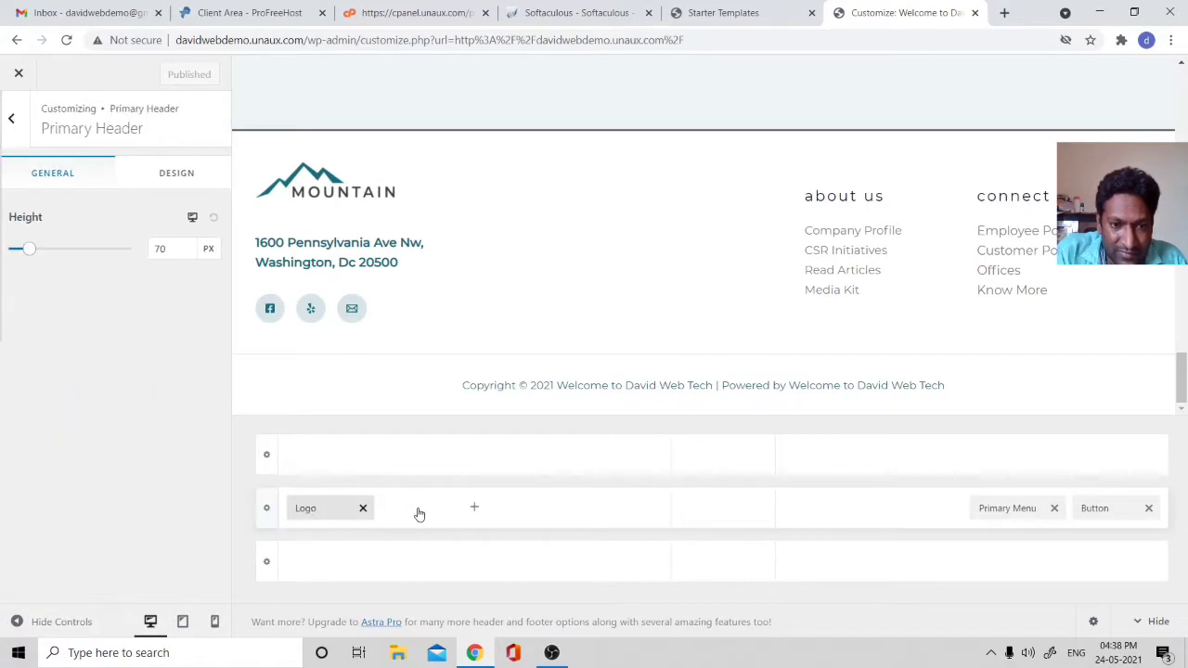
pyautogui.click(474, 509)
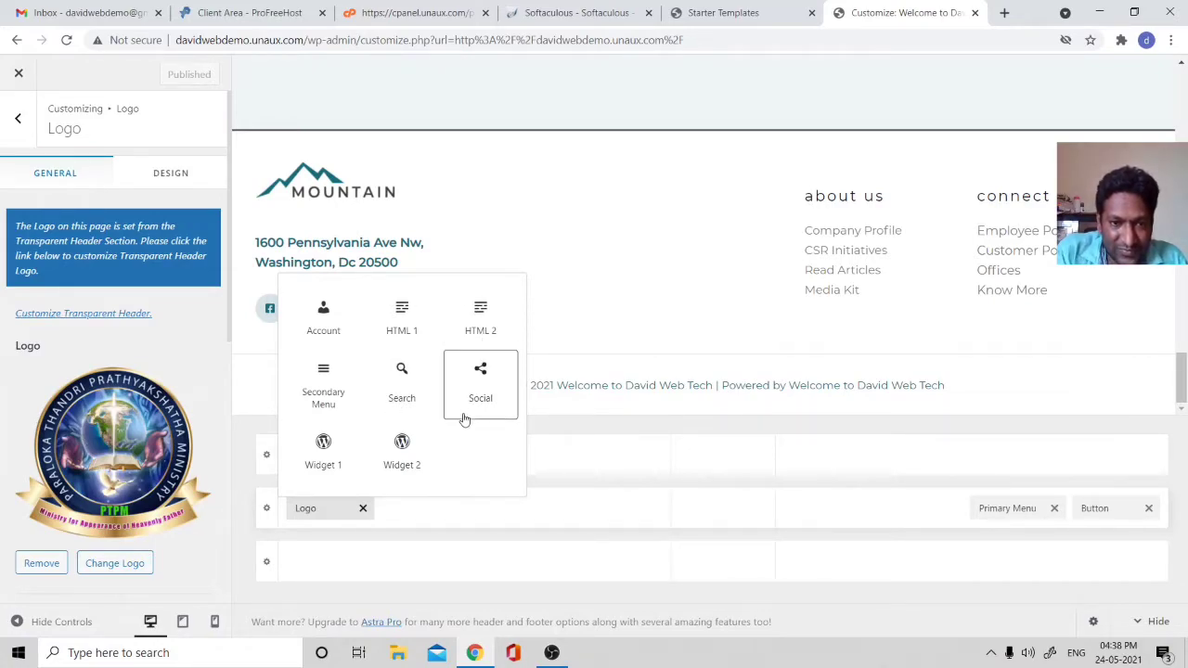
pyautogui.click(582, 472)
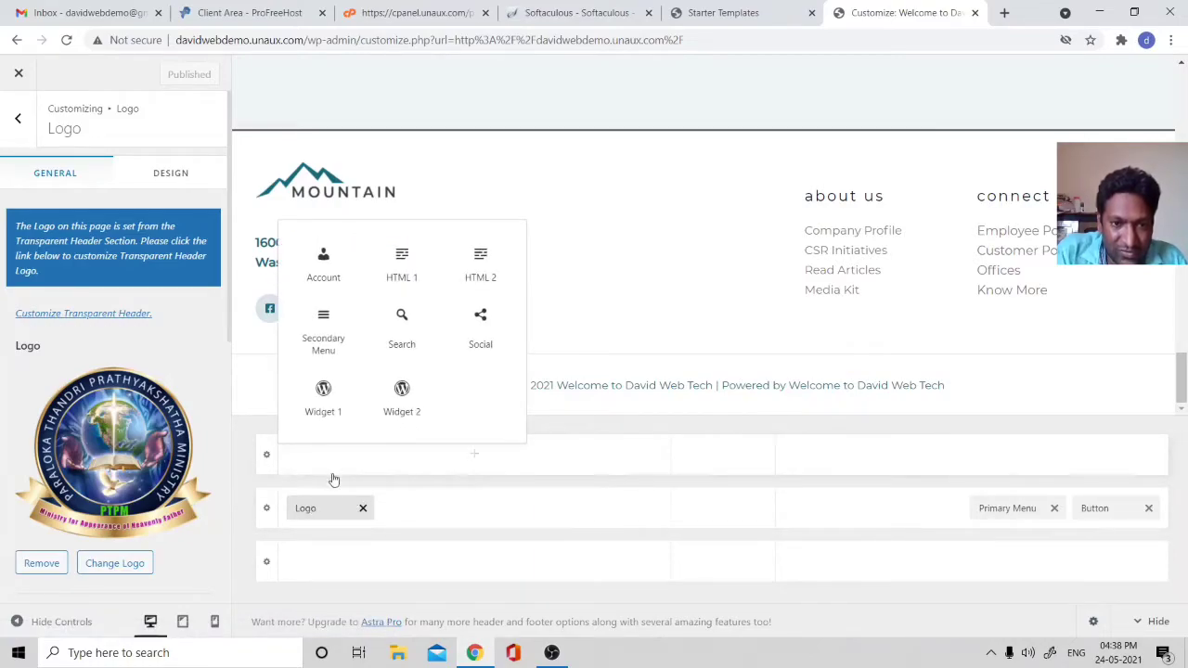
pyautogui.click(412, 519)
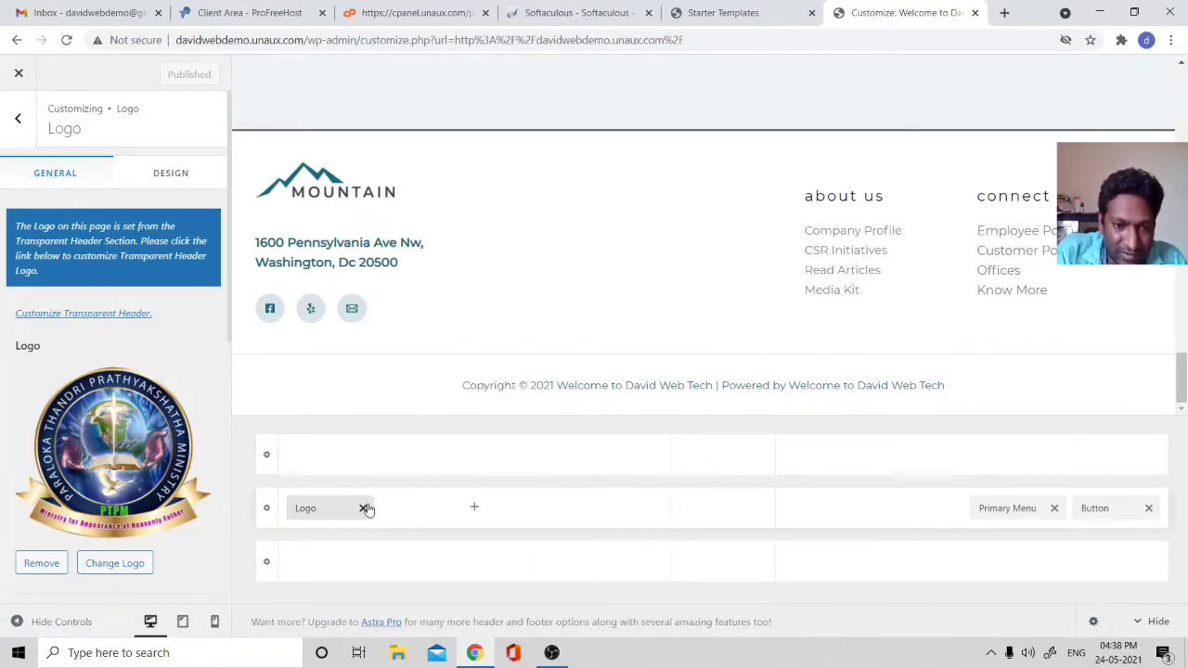
pyautogui.click(379, 509)
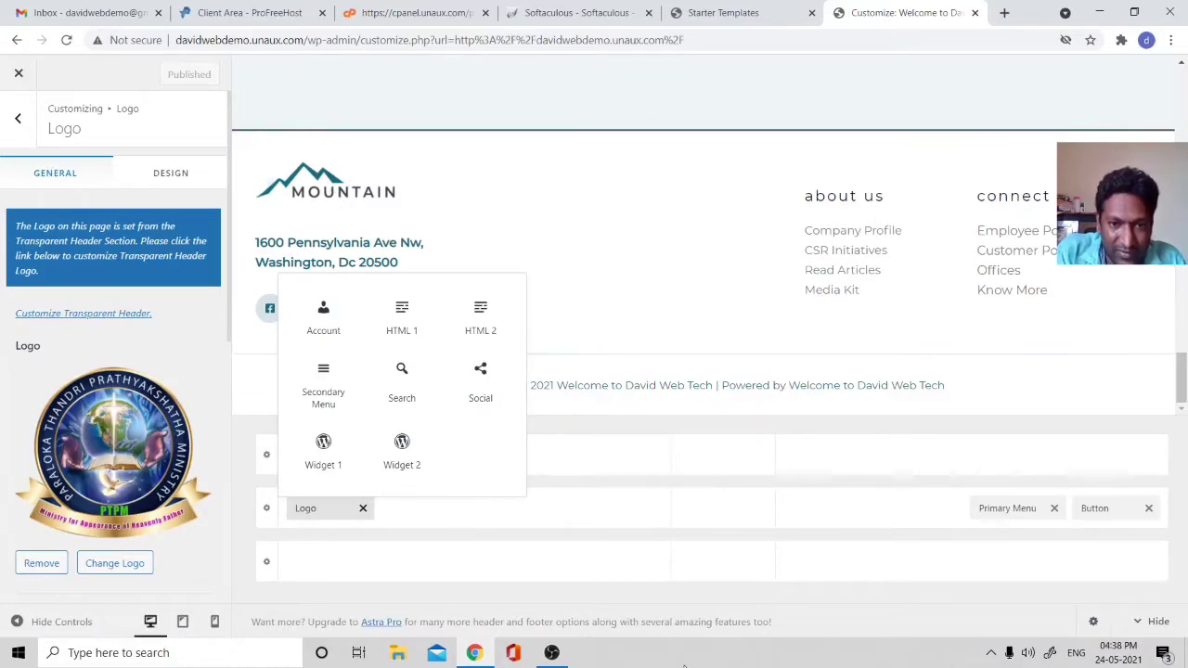
pyautogui.click(935, 470)
pyautogui.click(636, 157)
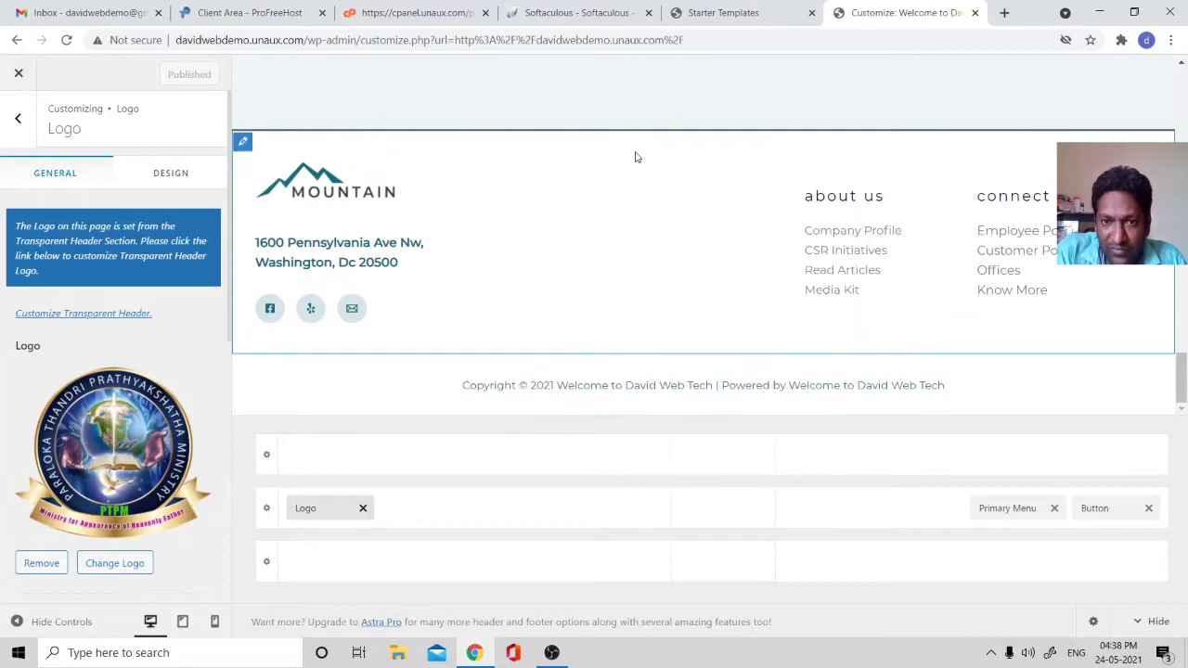
pyautogui.click(1030, 511)
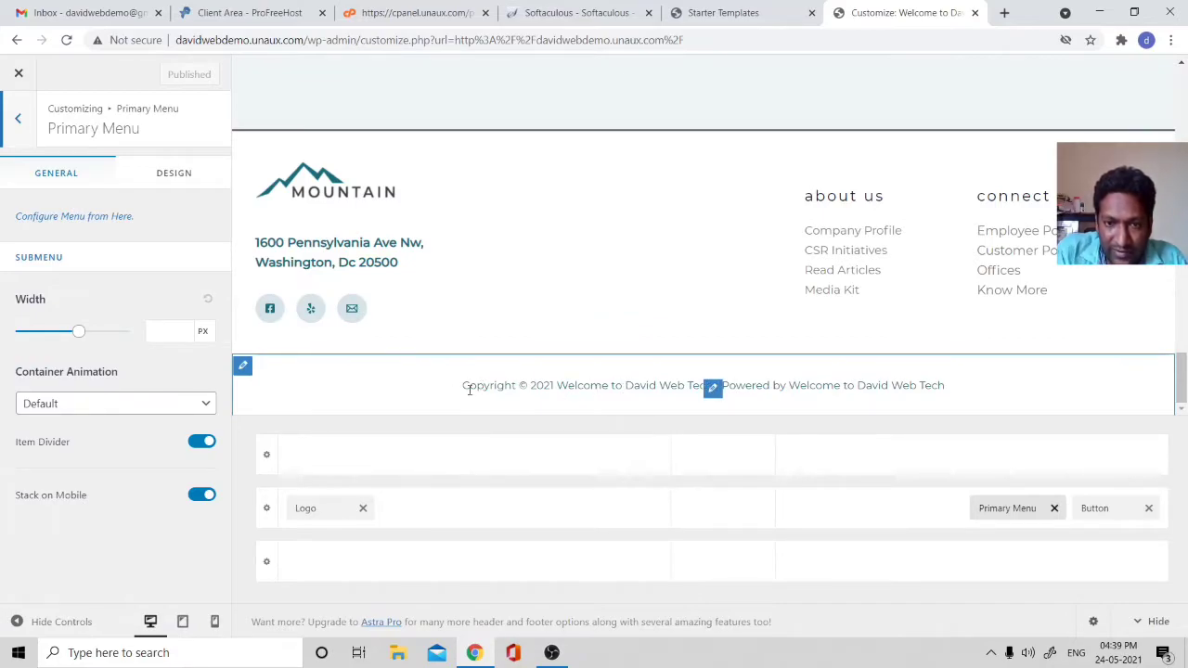
# - Replace the footer copyright shortcodes with the owner's Web Tech brand name and publish
pyautogui.click(712, 389)
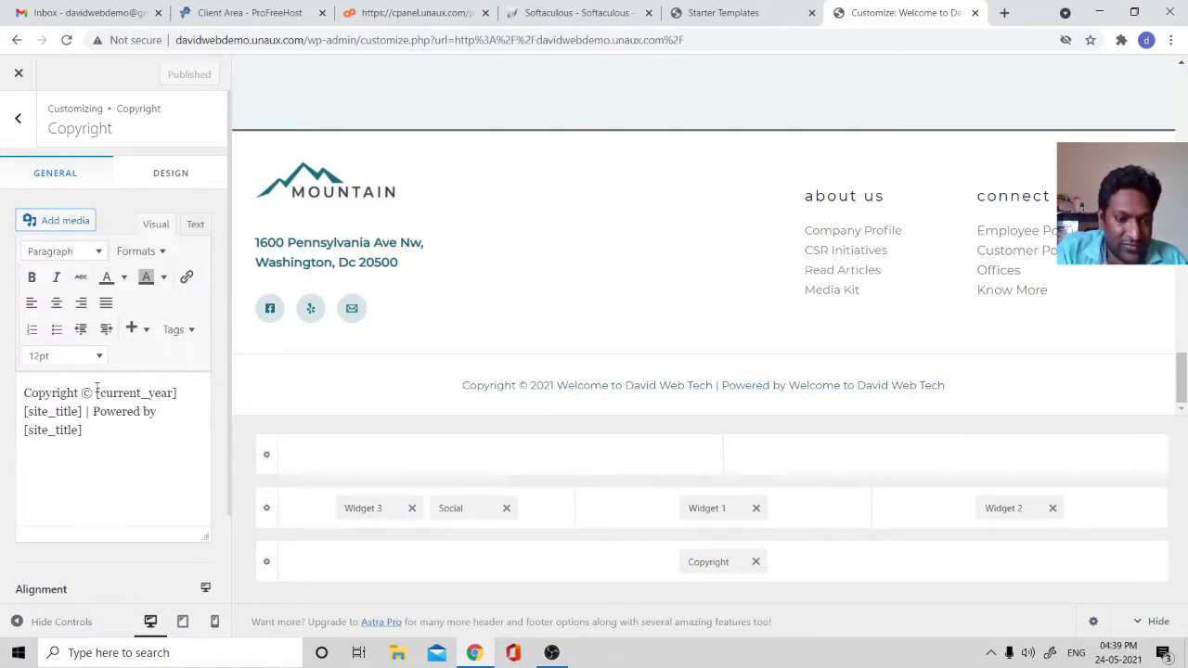
pyautogui.hotkey('ctrl', 'shift', 'End')
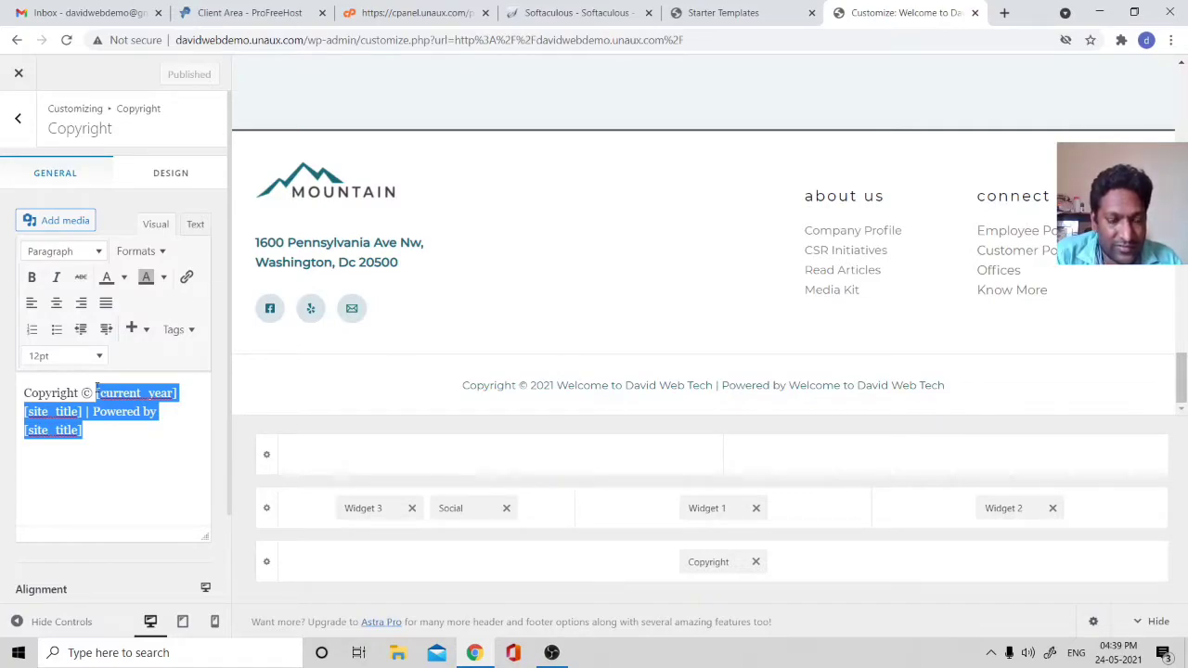
pyautogui.write('David Web Tech')
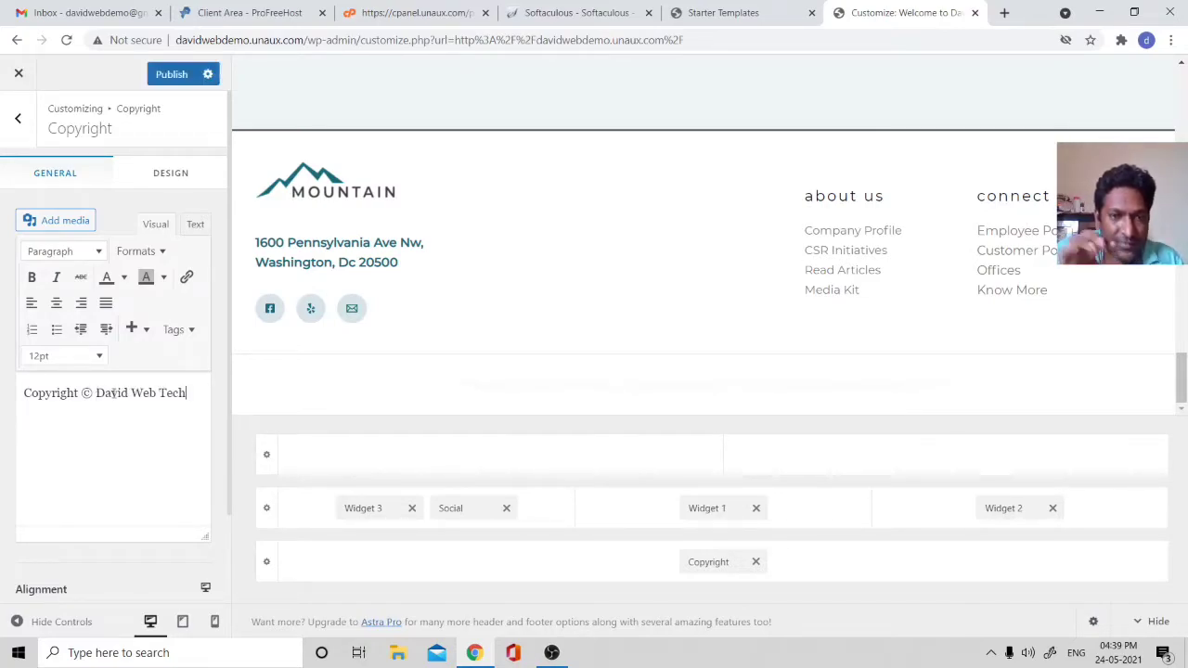
pyautogui.click(161, 80)
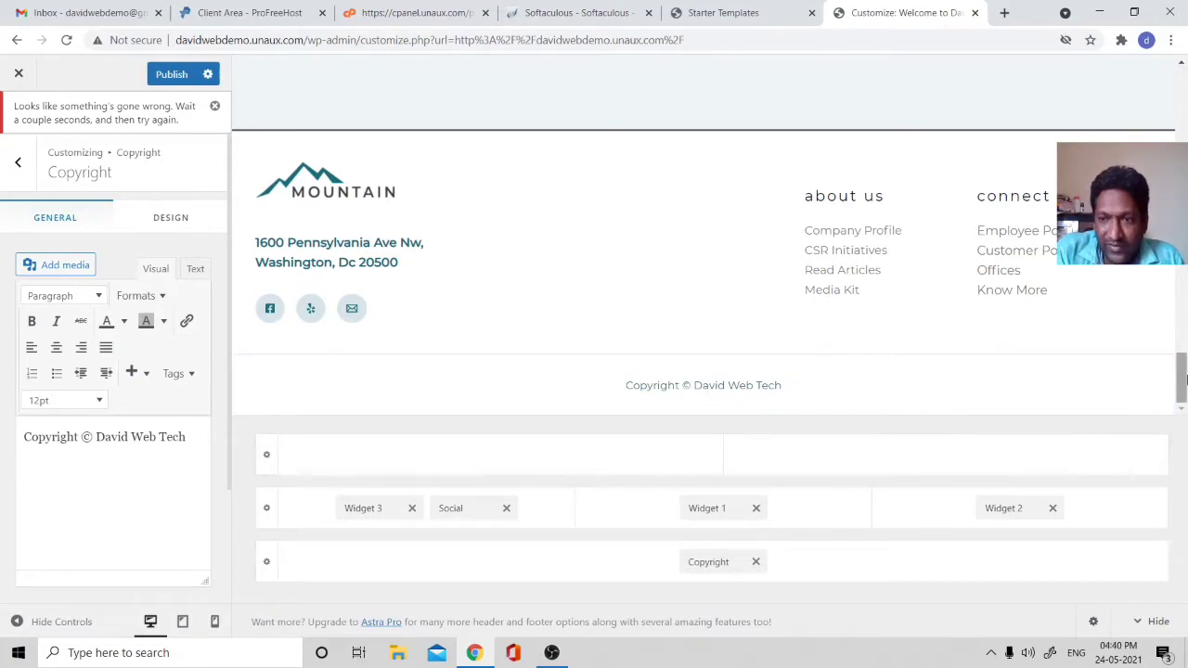
pyautogui.moveTo(1181, 380); pyautogui.dragTo(1181, 367)
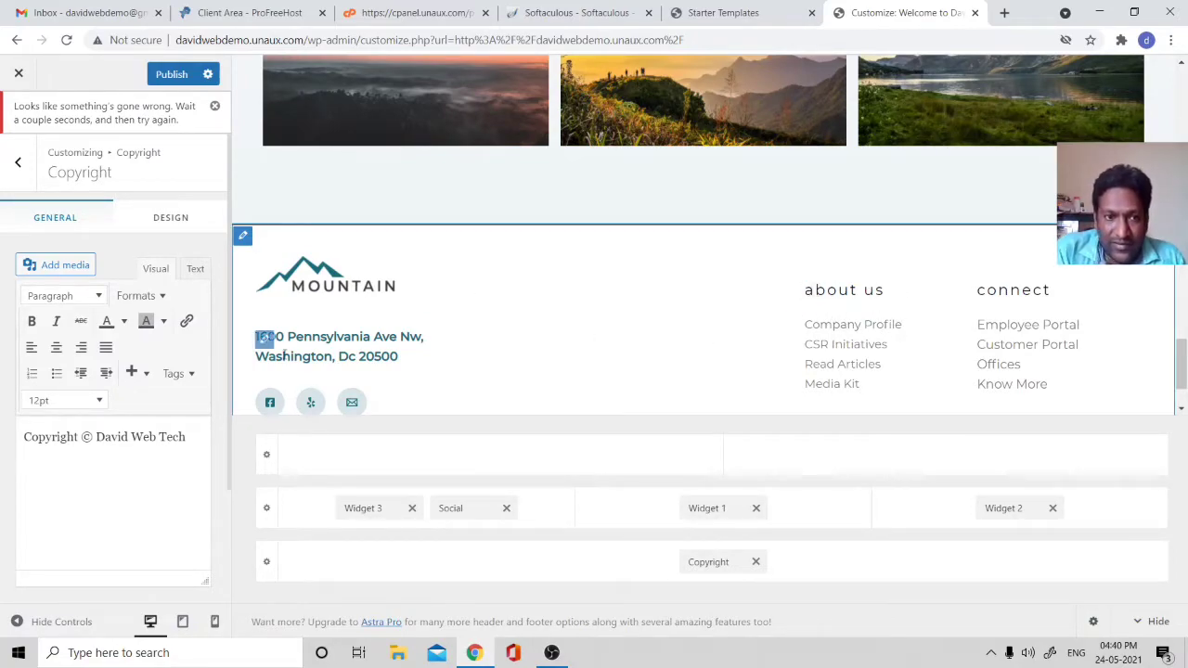
# - Replace the footer Widget 3 address with 'kakinada, India' and publish the change
pyautogui.click(265, 339)
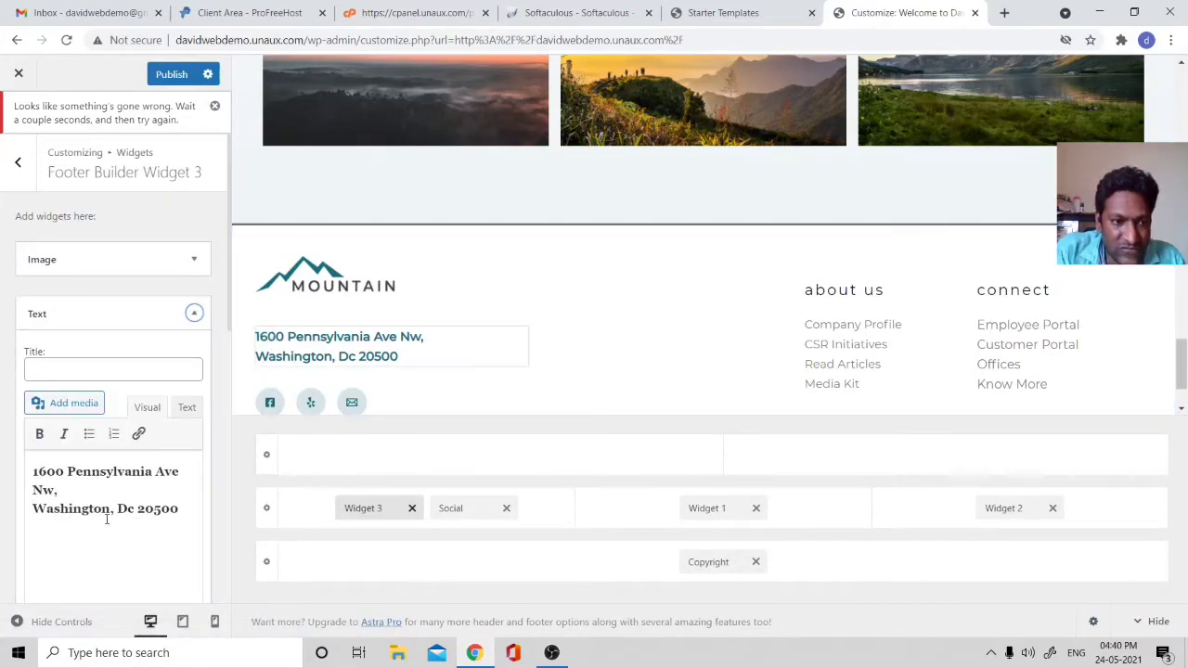
pyautogui.click(61, 471)
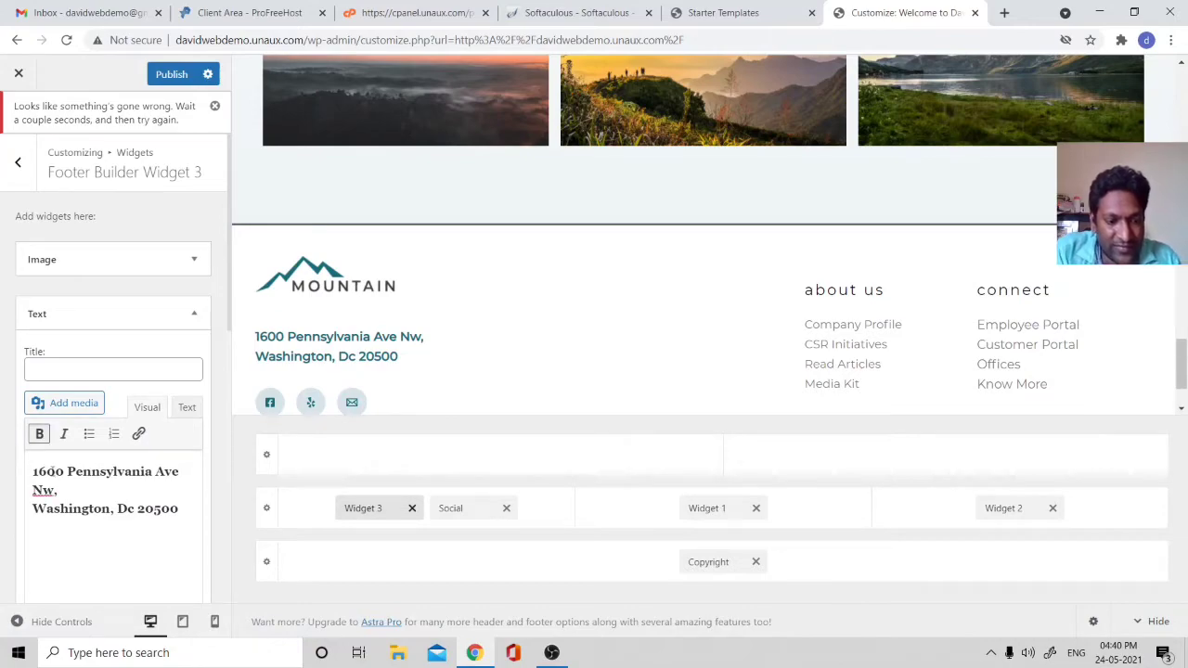
pyautogui.hotkey('ctrl', 'a')
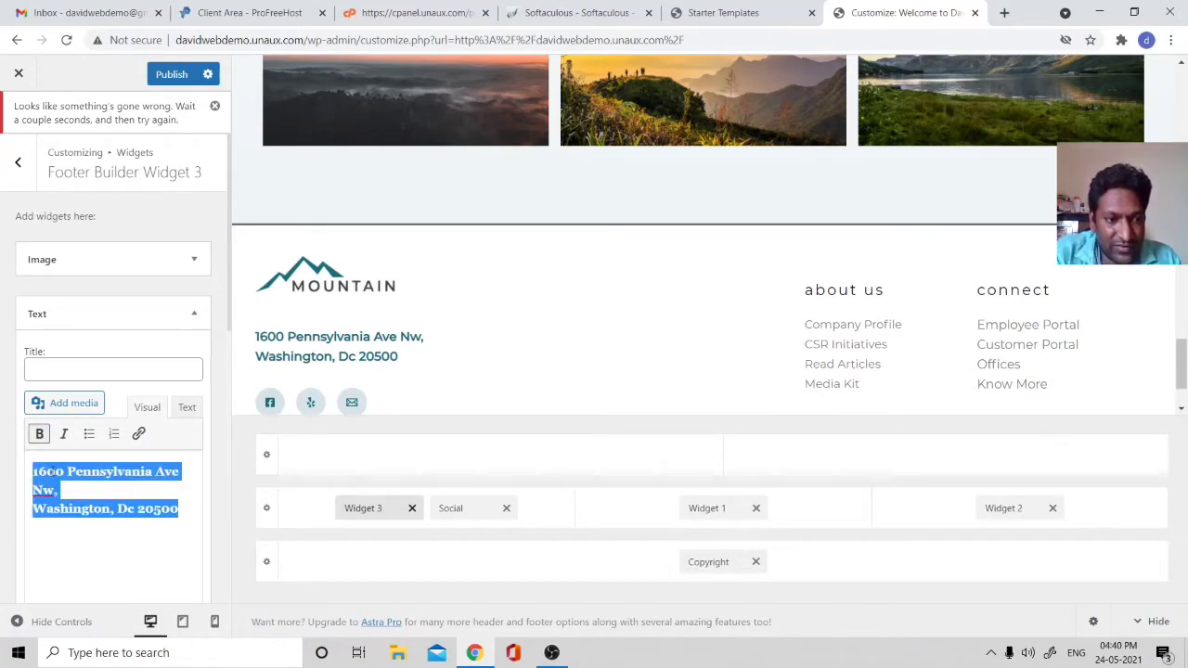
pyautogui.write('kakinada')
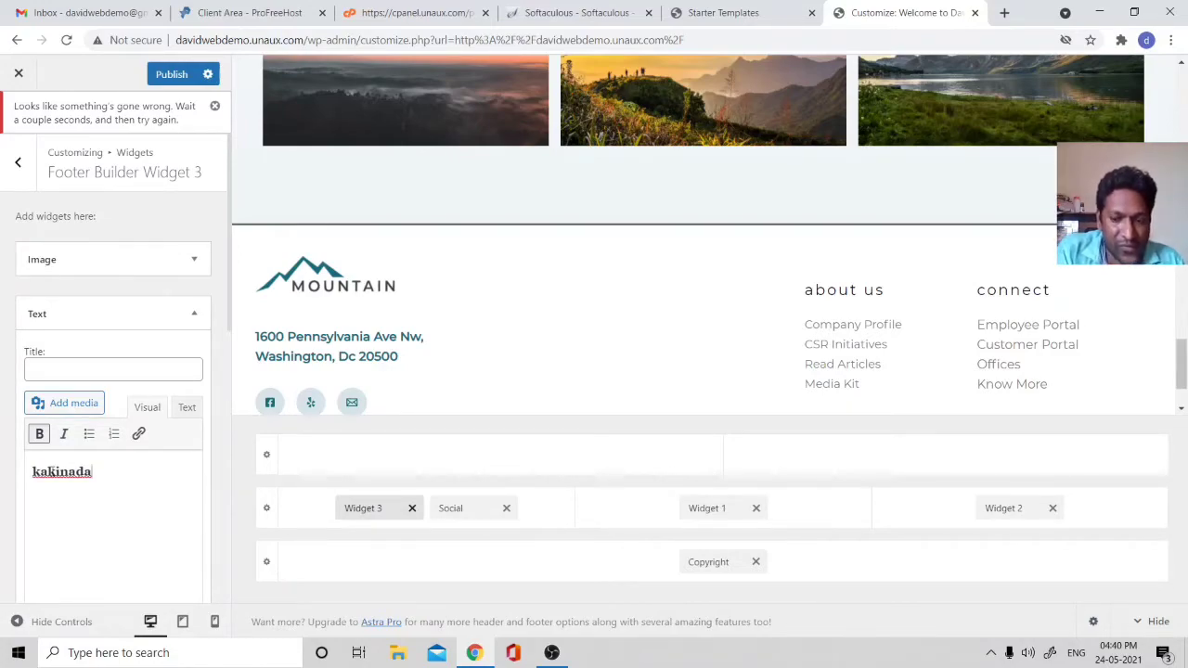
pyautogui.write(', India')
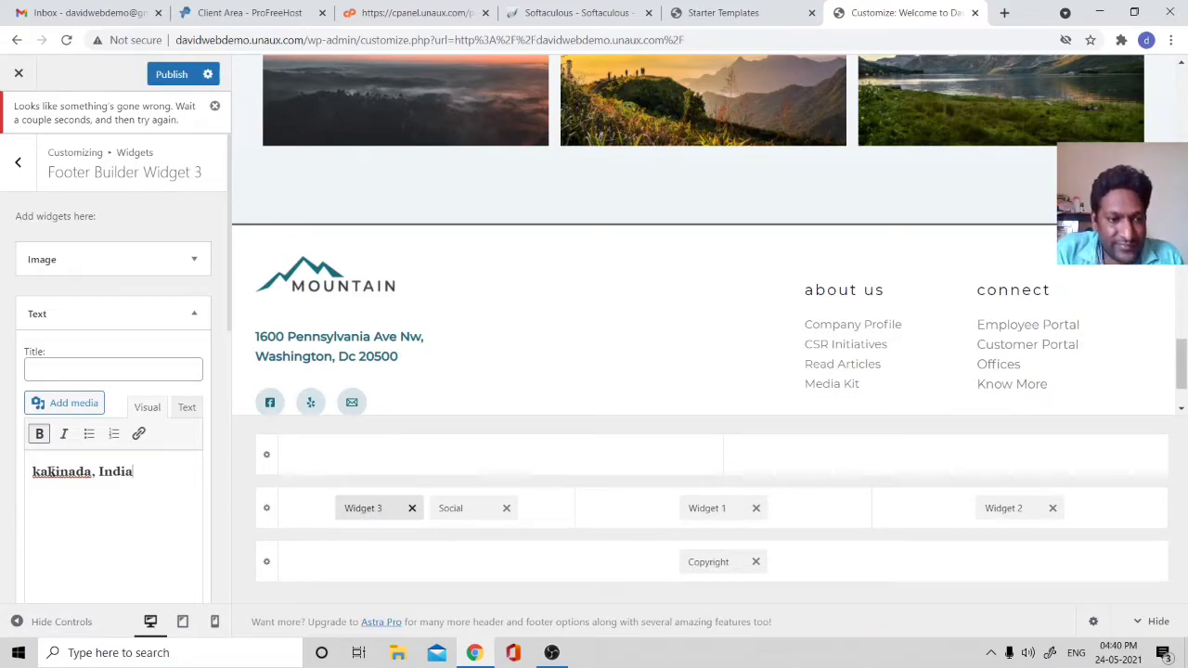
pyautogui.click(172, 78)
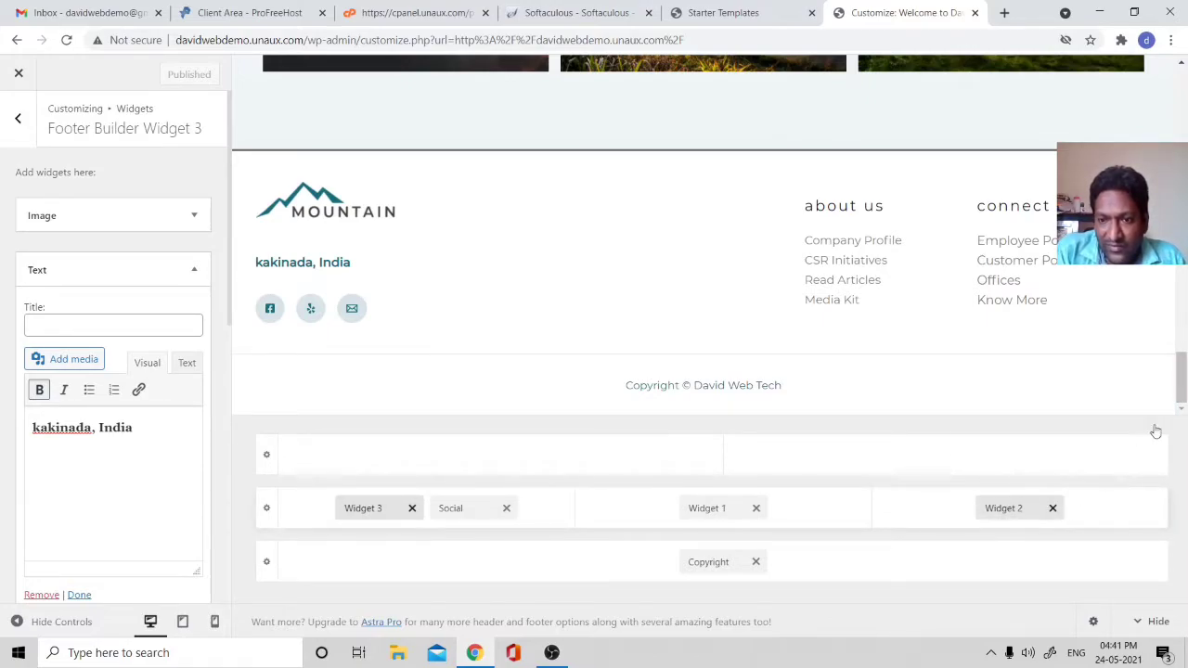
pyautogui.click(1003, 507)
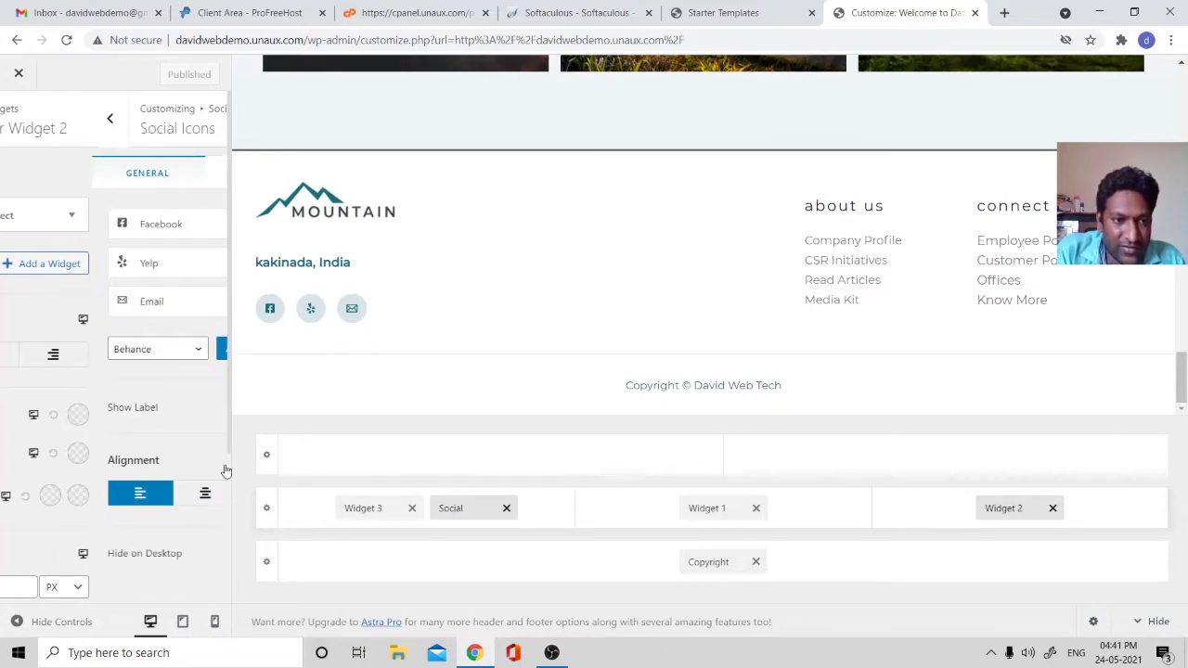
# - Show the footer social icons settings and review widgets available for the footer rows
pyautogui.click(443, 510)
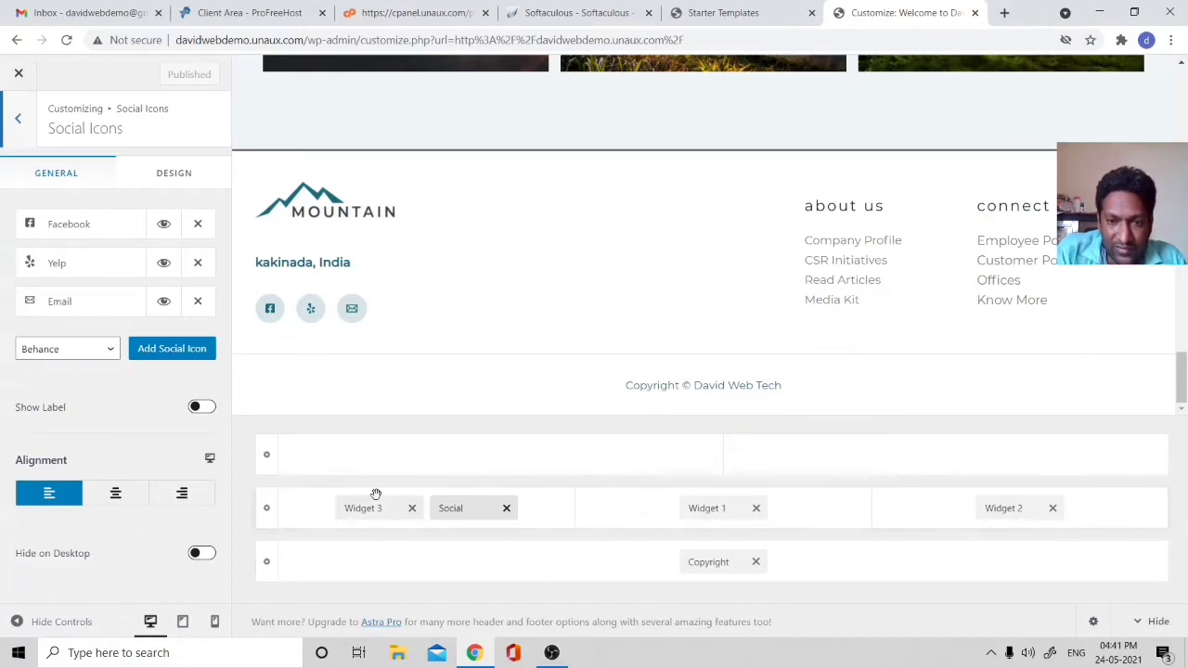
pyautogui.click(500, 455)
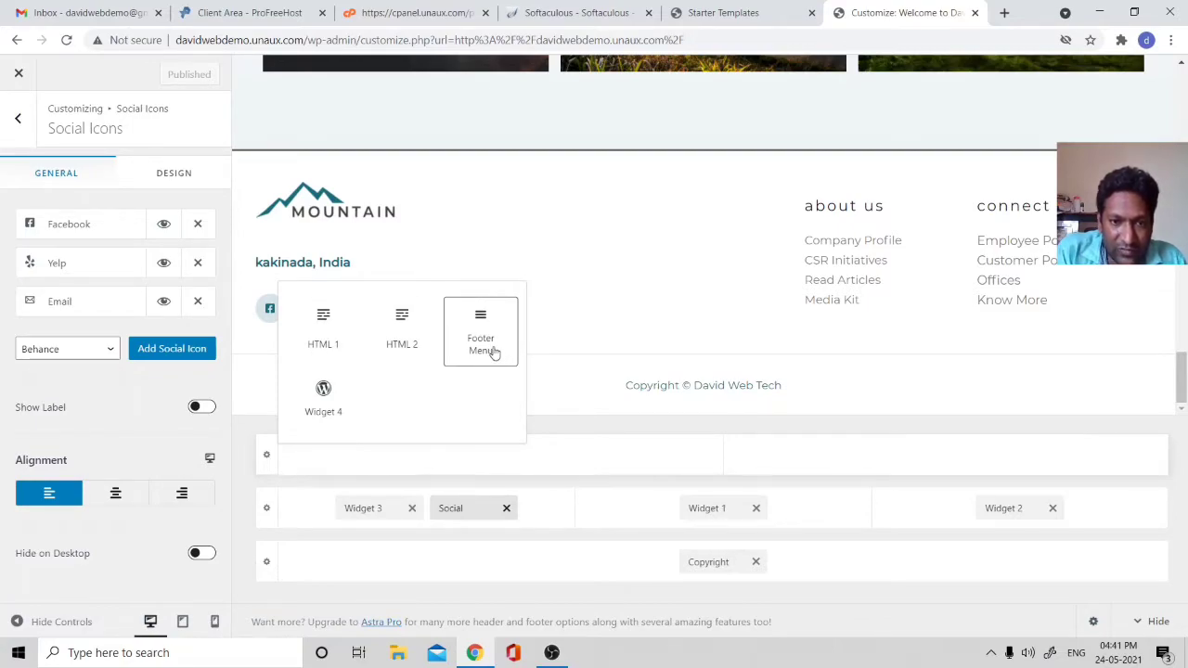
pyautogui.click(581, 478)
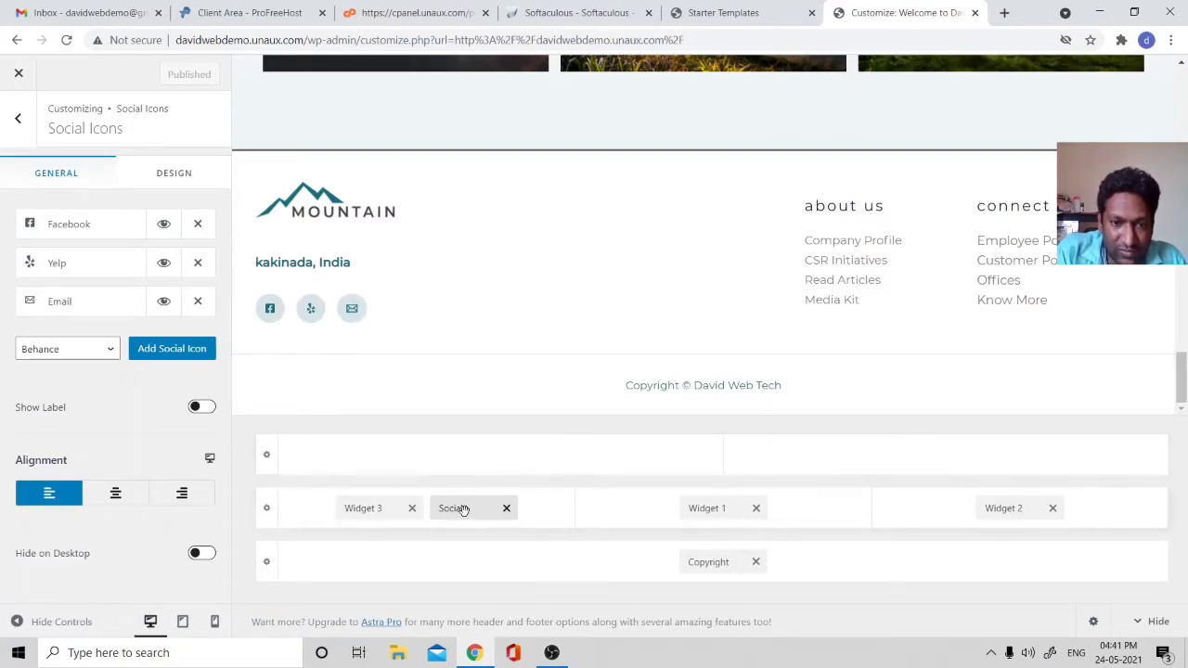
pyautogui.click(607, 510)
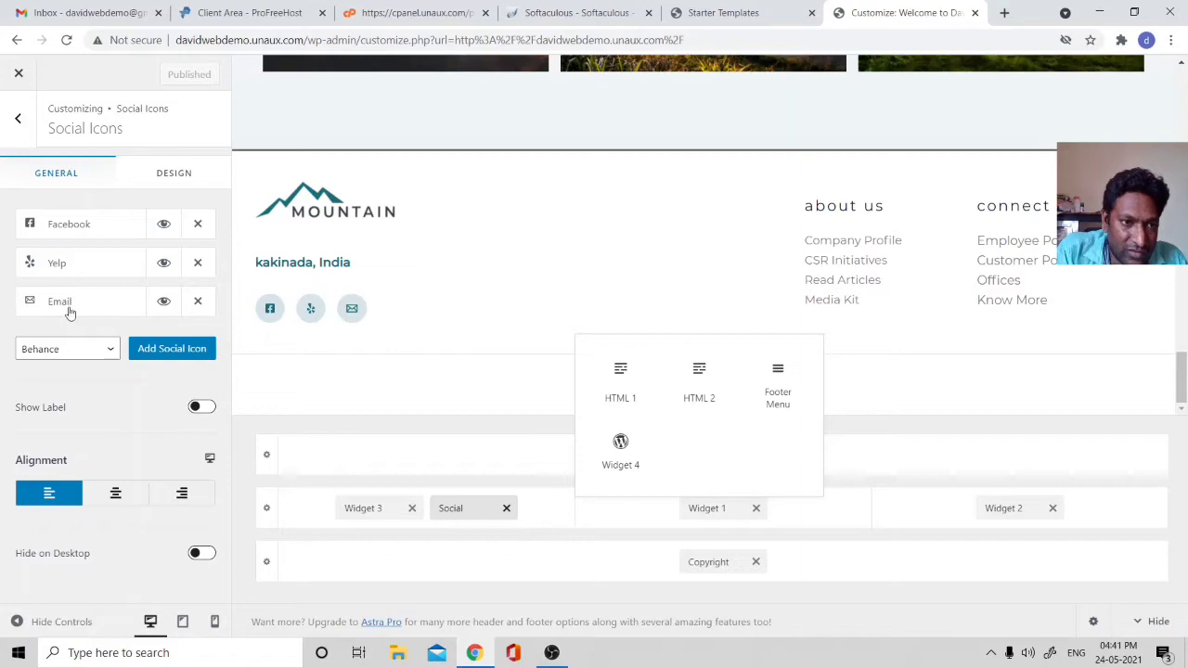
# - Expand the Facebook icon to show its label and URL fields, then publish
pyautogui.click(91, 230)
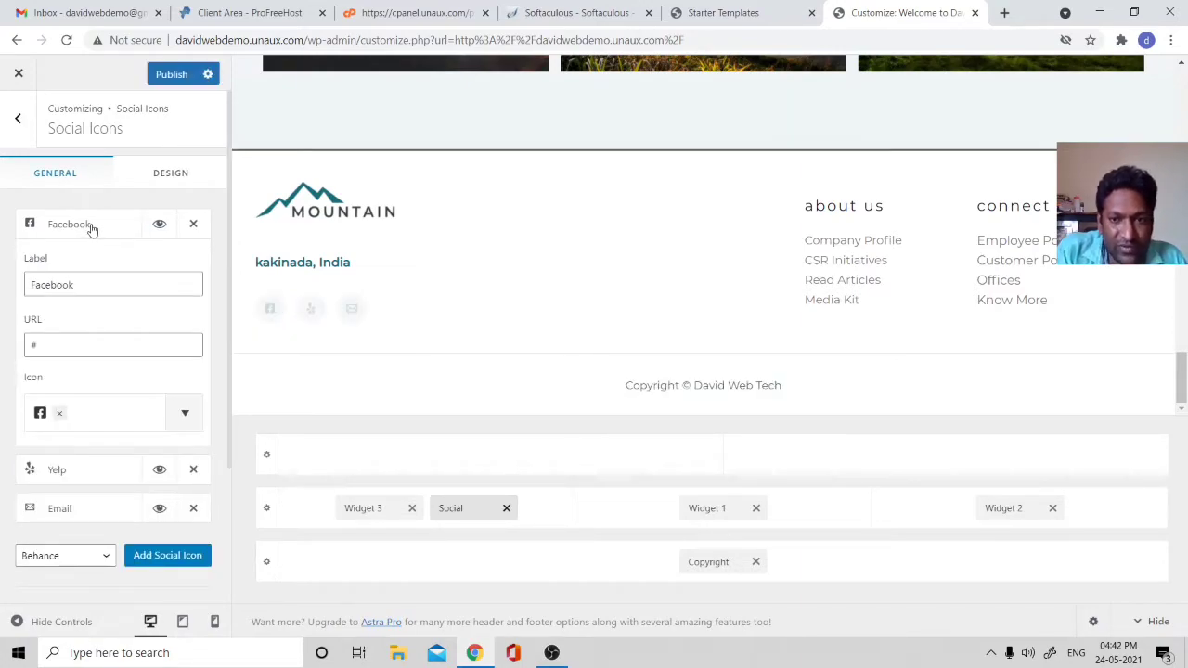
pyautogui.click(50, 346)
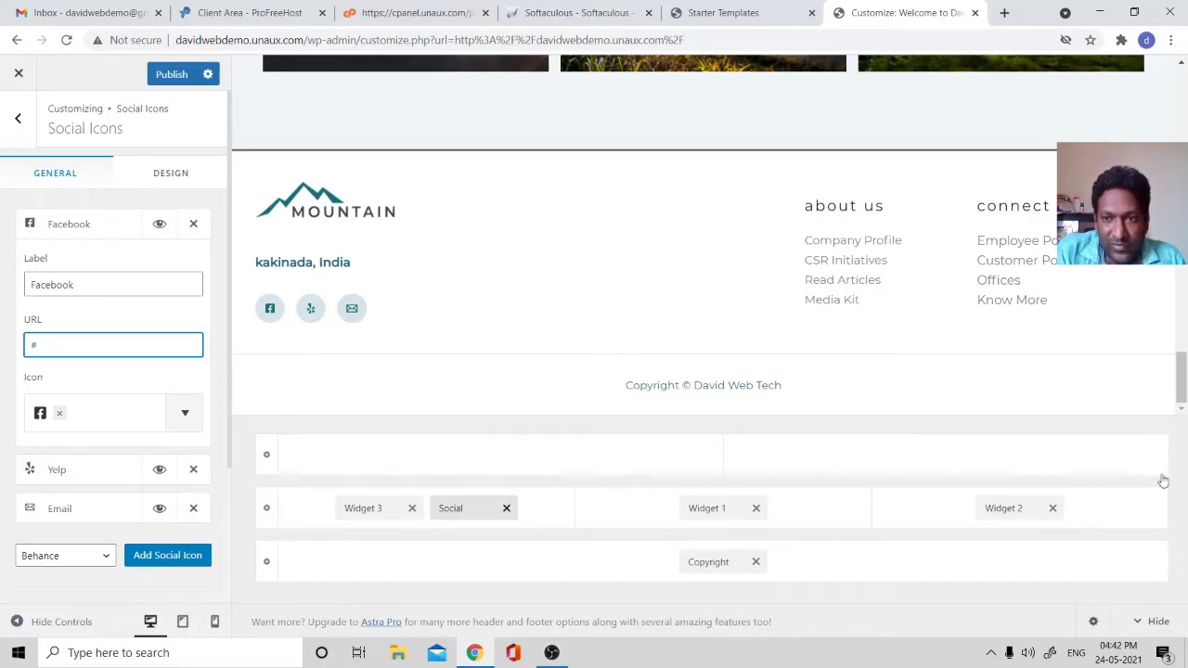
pyautogui.moveTo(1183, 369); pyautogui.dragTo(1182, 74)
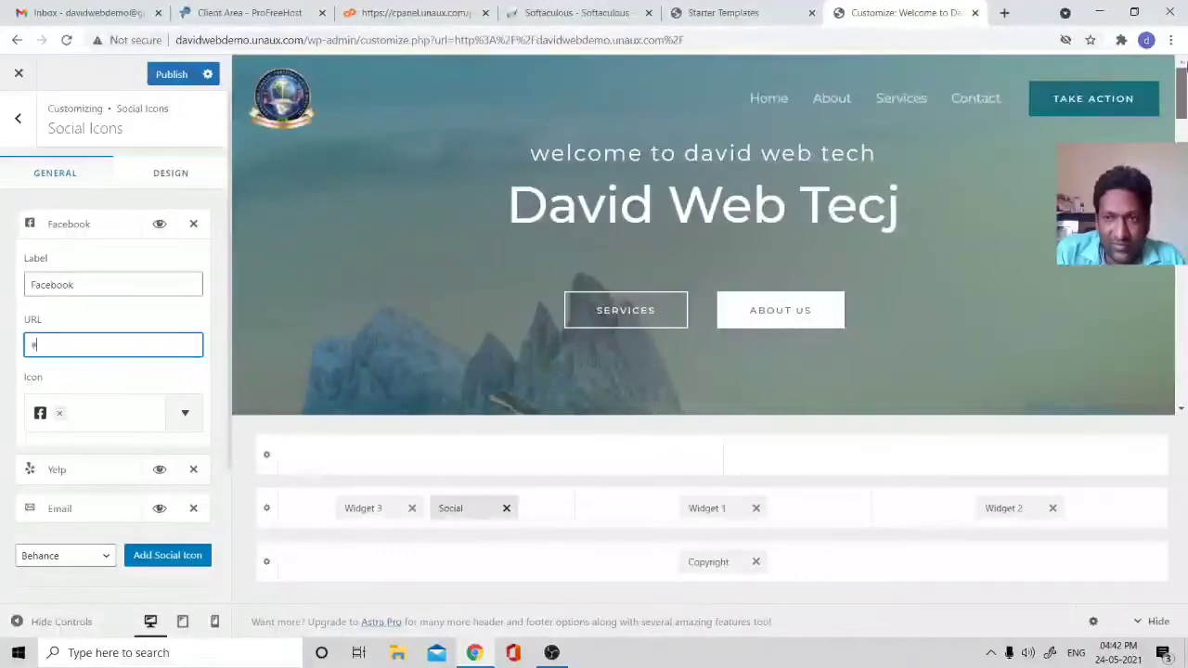
pyautogui.click(167, 74)
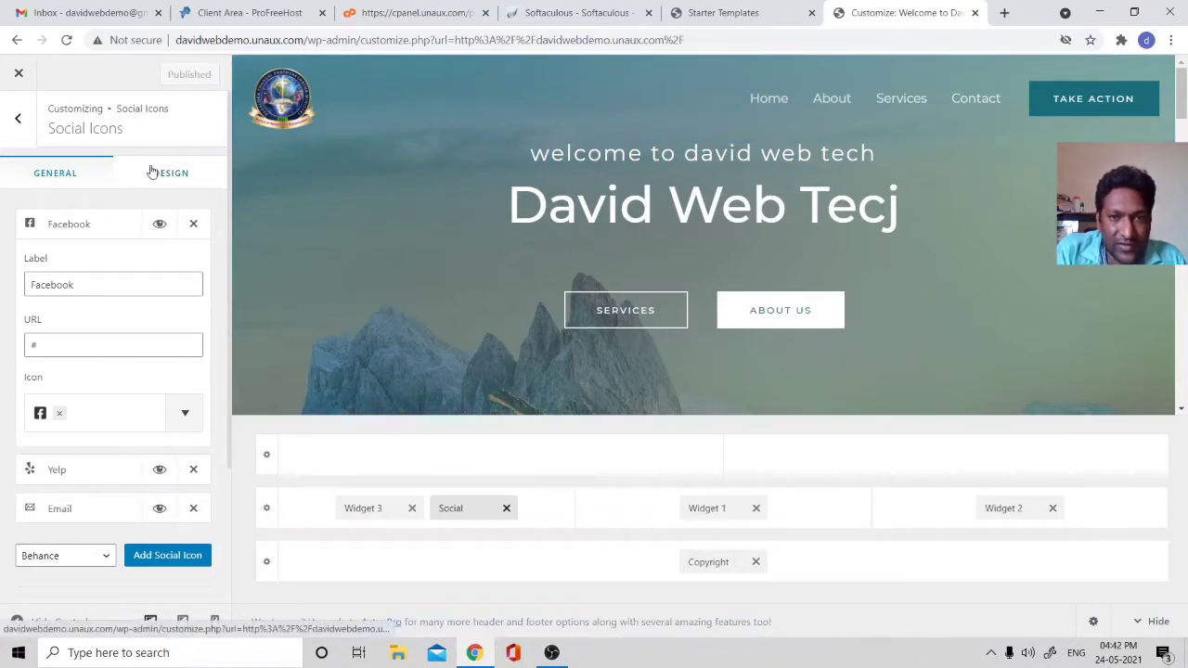
# - Return from the footer builder to the main Customizer list and enter Global settings
pyautogui.click(20, 120)
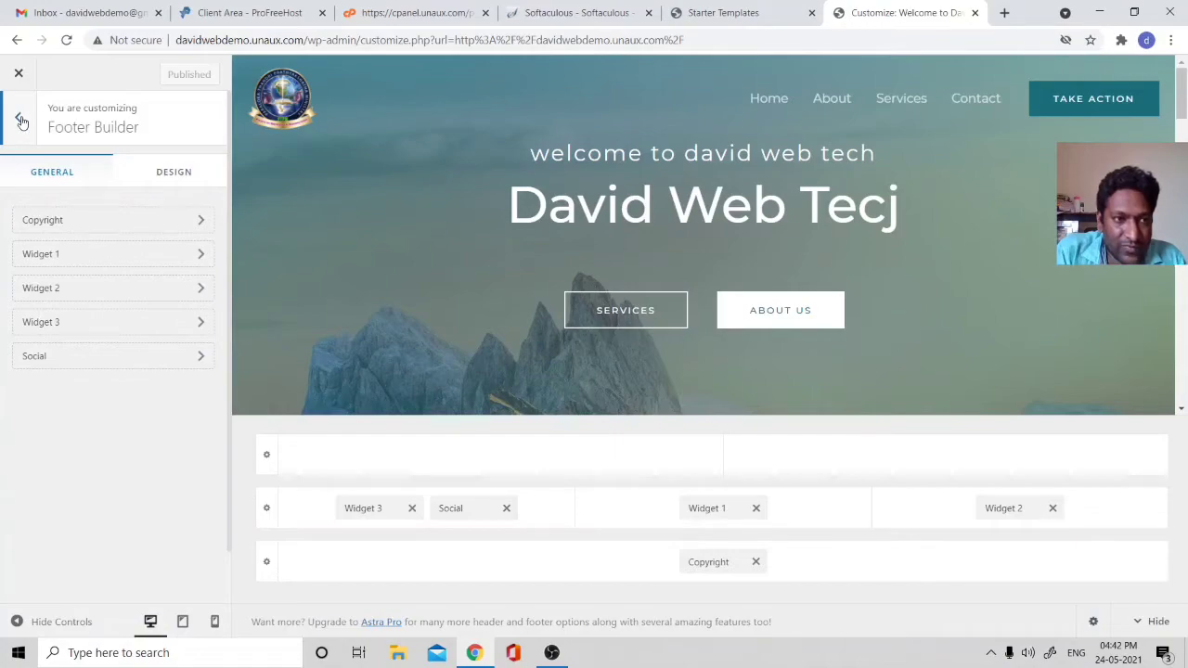
pyautogui.click(20, 120)
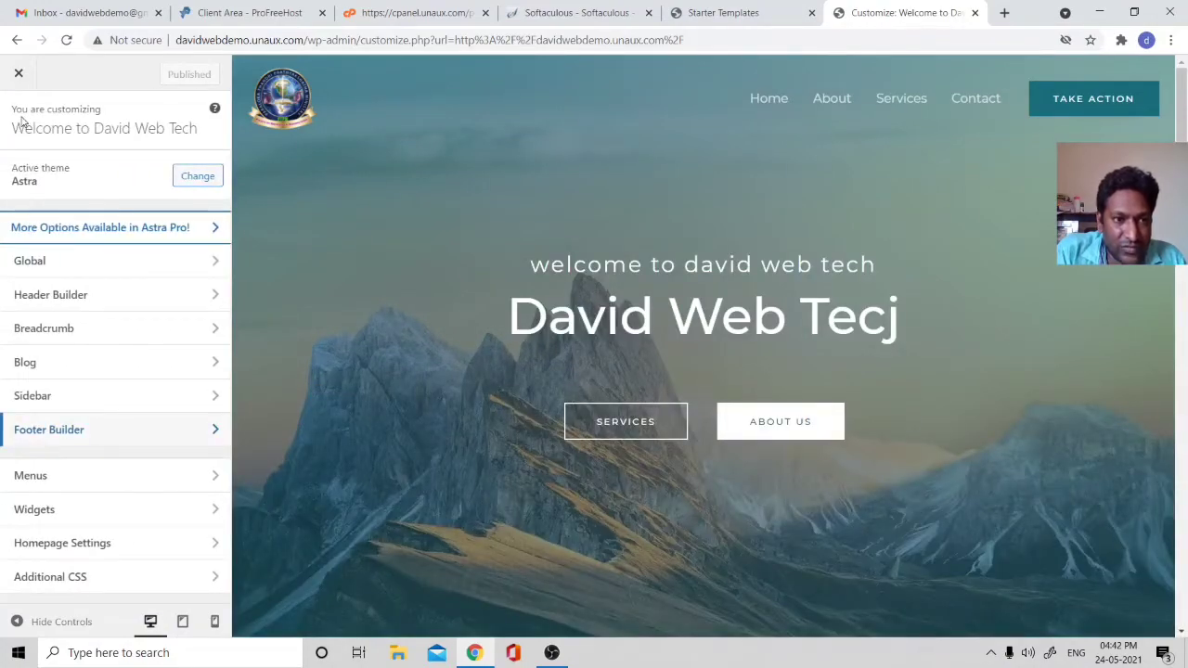
pyautogui.click(215, 260)
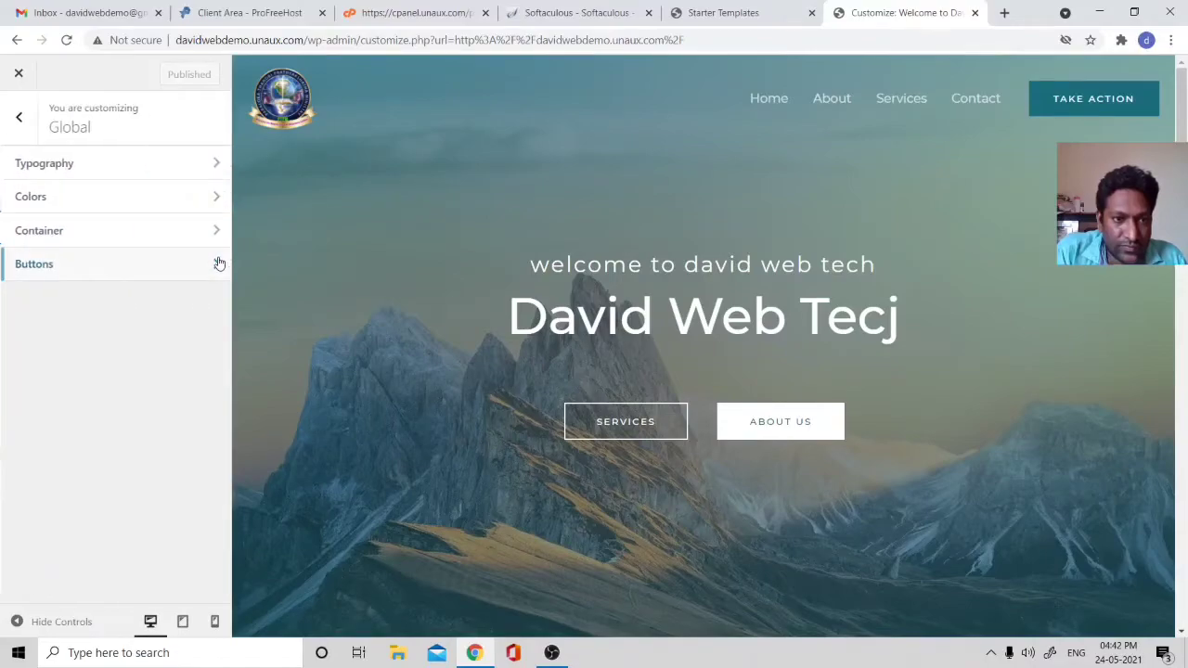
pyautogui.click(20, 121)
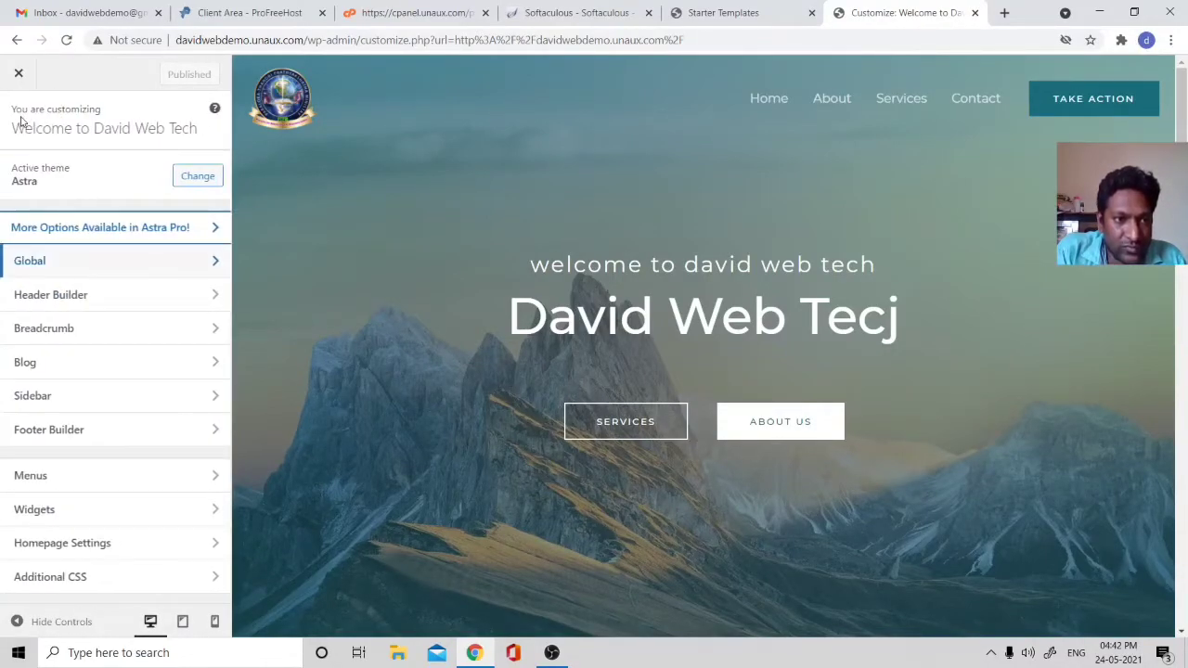
pyautogui.click(215, 263)
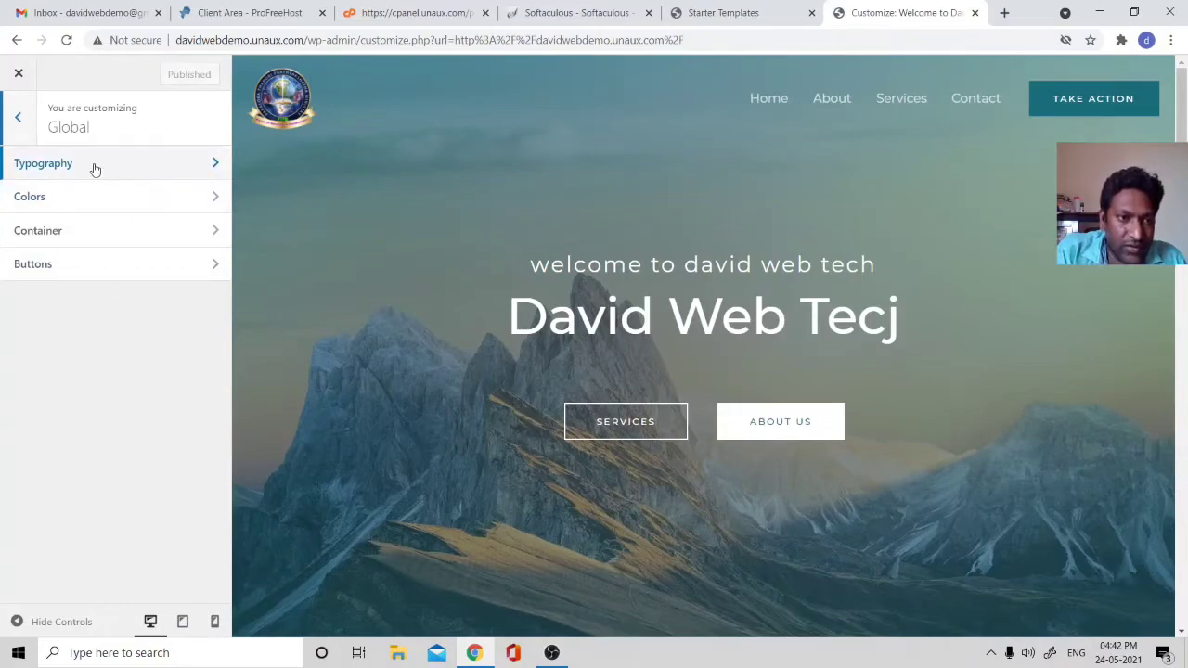
# - Look over the Global Typography settings, then go to the Header Builder
pyautogui.click(216, 167)
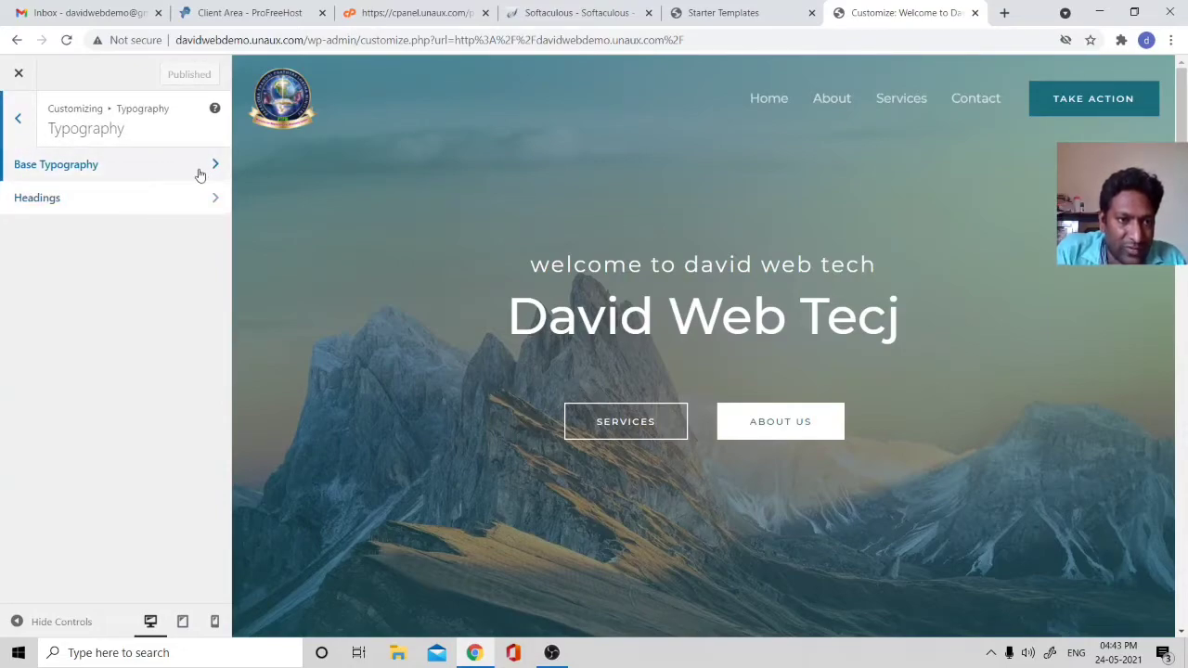
pyautogui.click(20, 120)
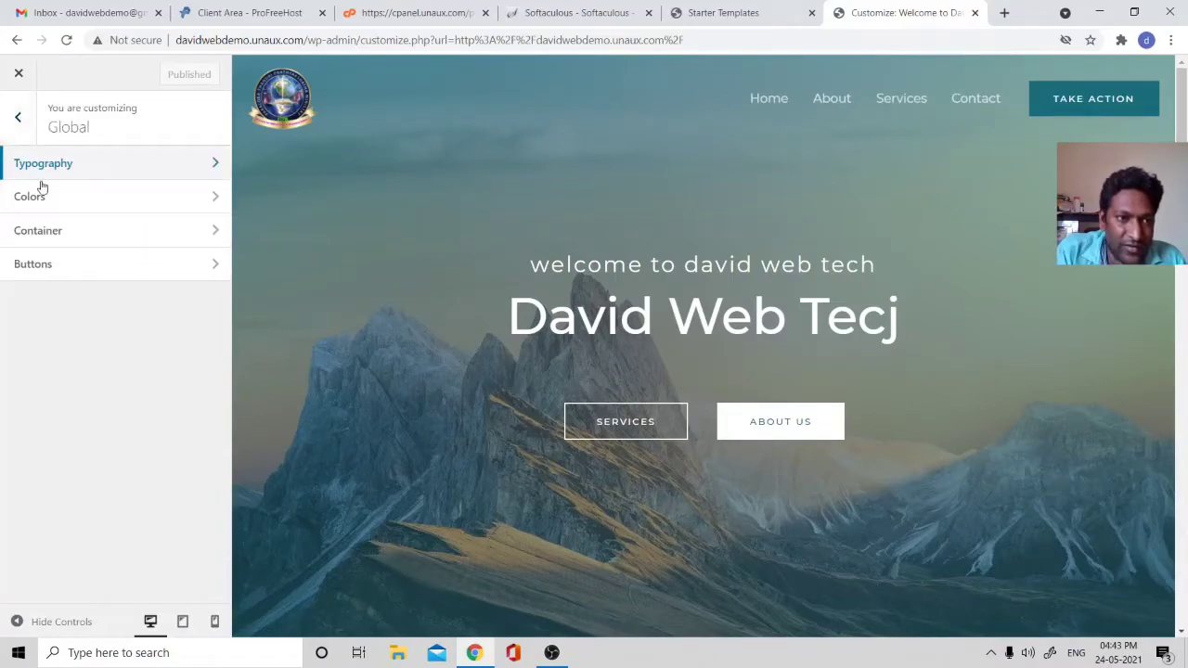
pyautogui.click(19, 120)
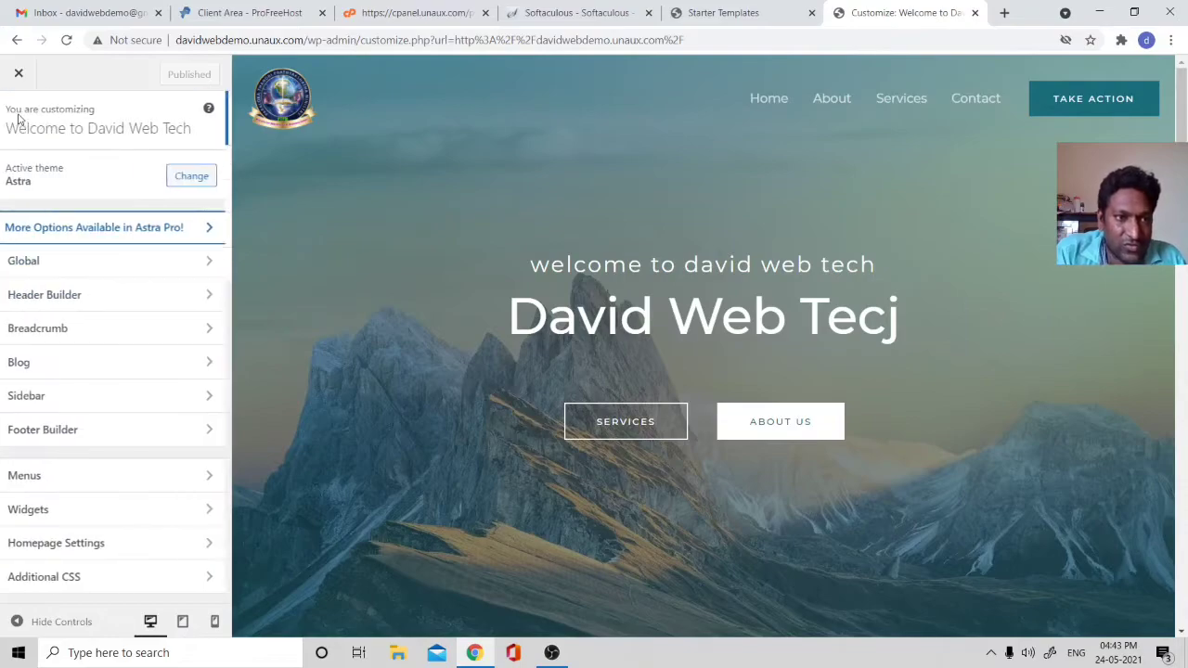
pyautogui.click(215, 297)
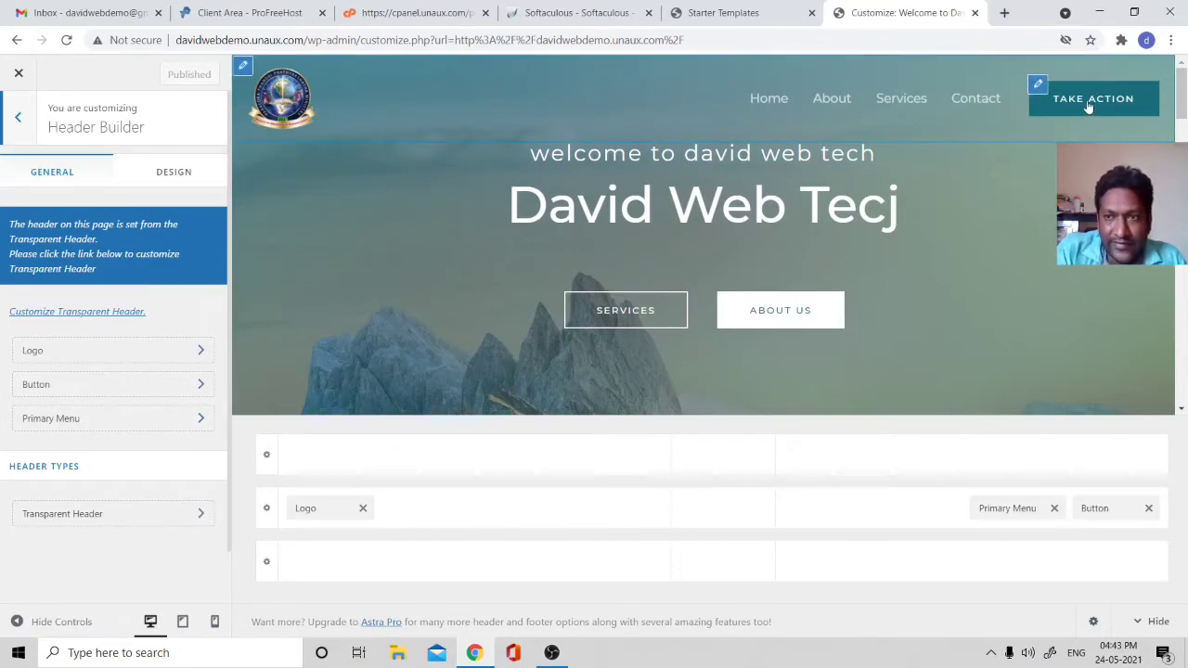
# - Change the header button's label from Take Action to Submit
pyautogui.click(86, 390)
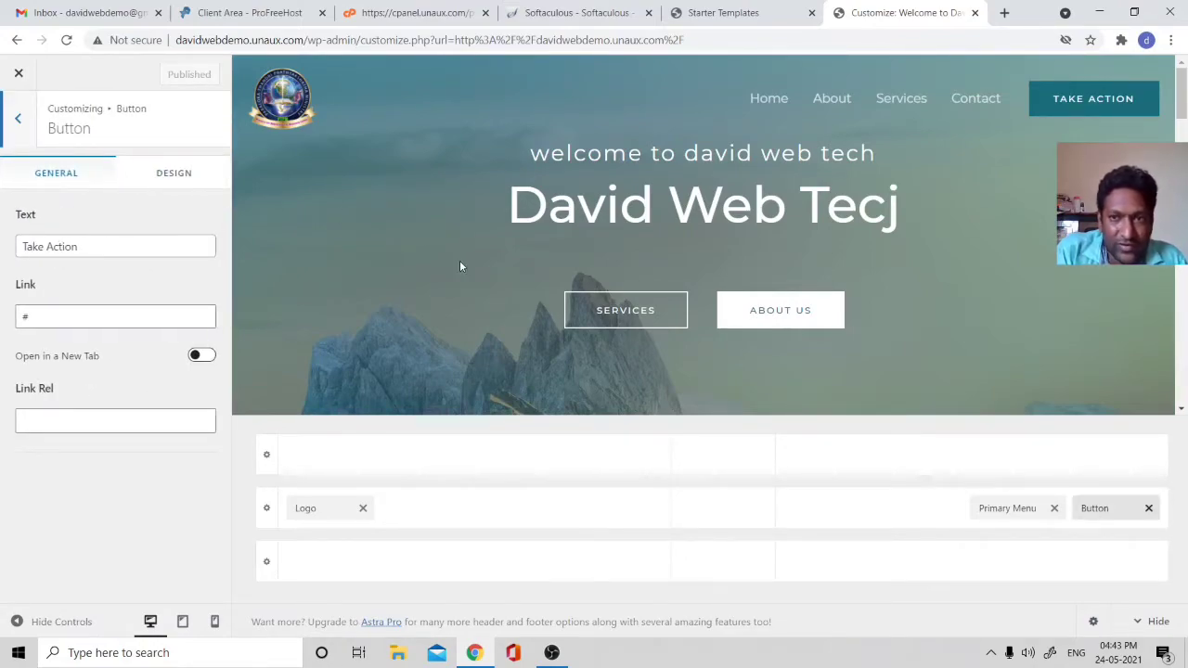
pyautogui.click(96, 247)
pyautogui.press('BackSpace')
pyautogui.press('BackSpace')
pyautogui.press('BackSpace')
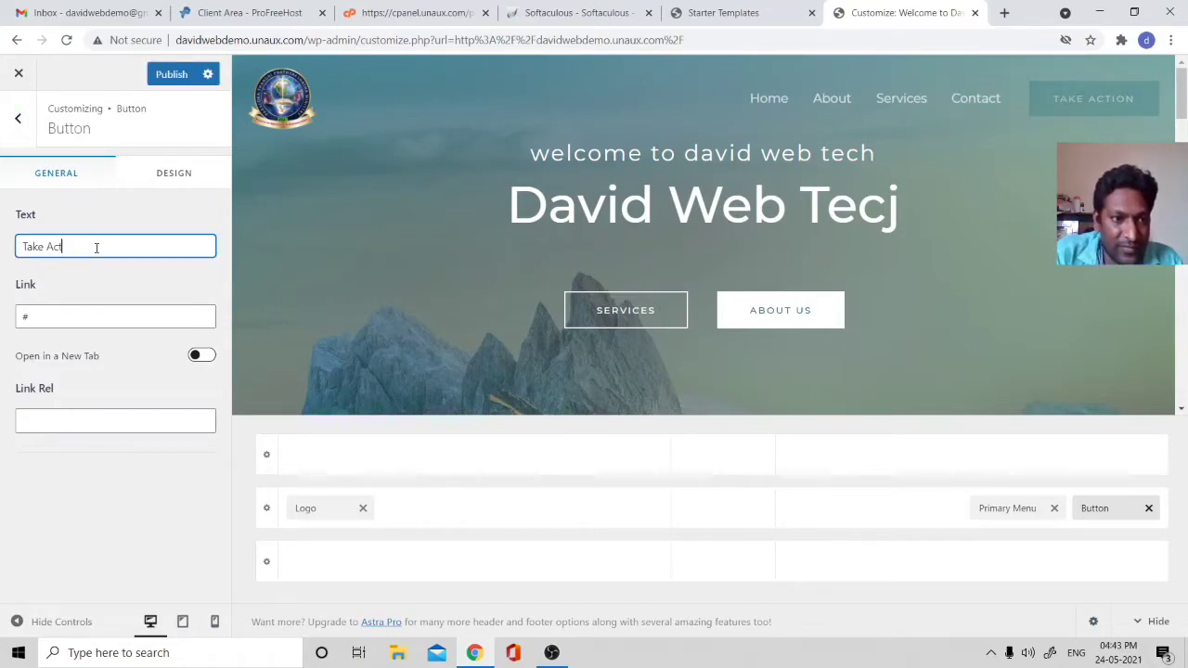
pyautogui.press('BackSpace')
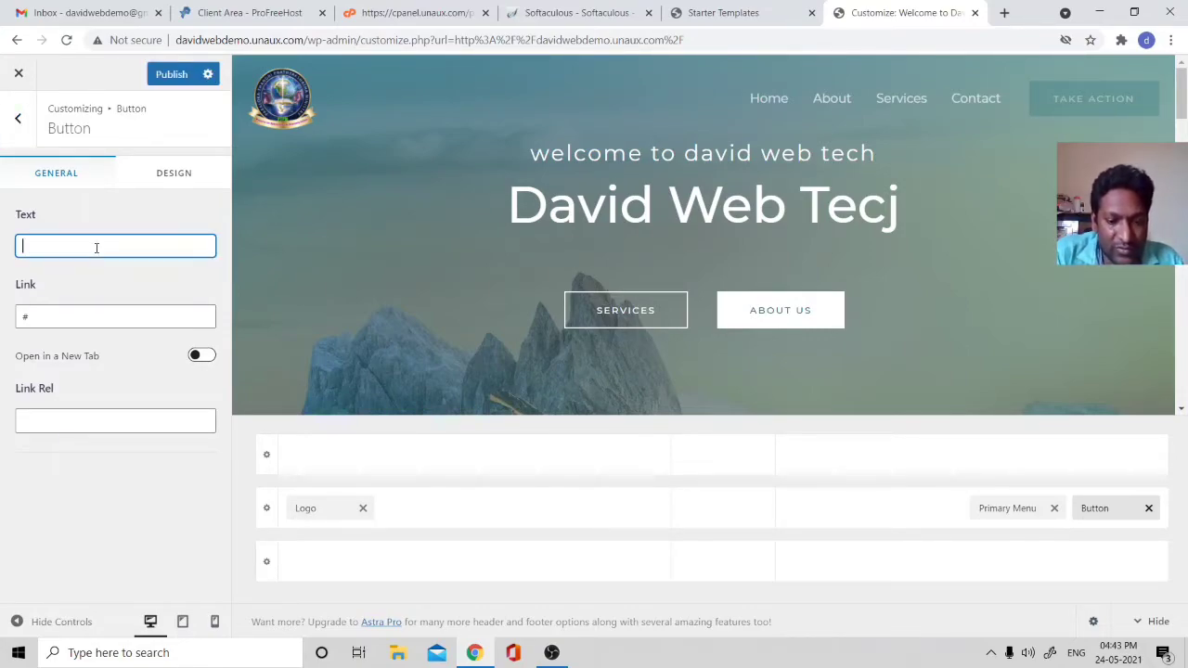
pyautogui.write('Submit')
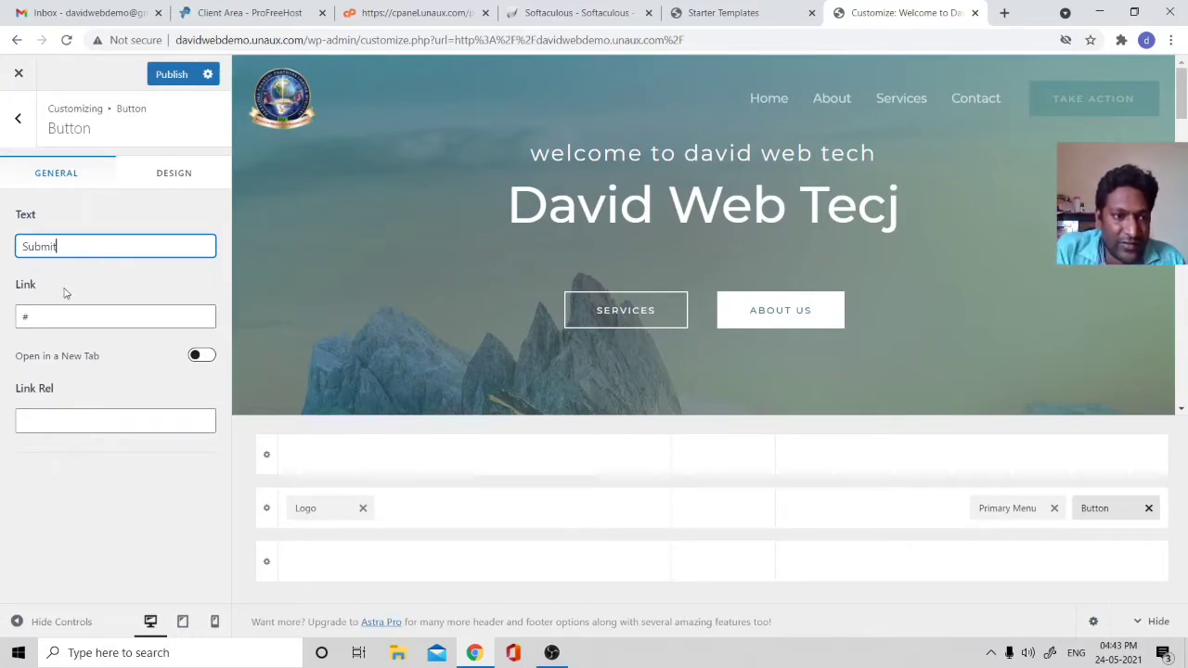
pyautogui.click(41, 318)
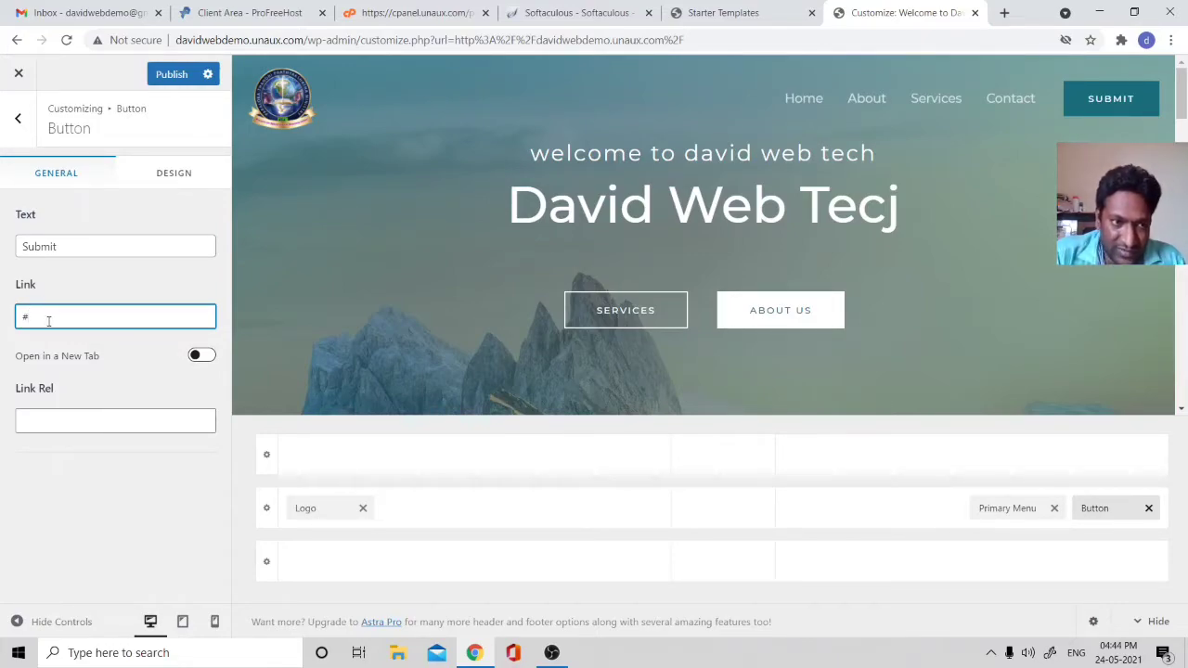
pyautogui.press('BackSpace')
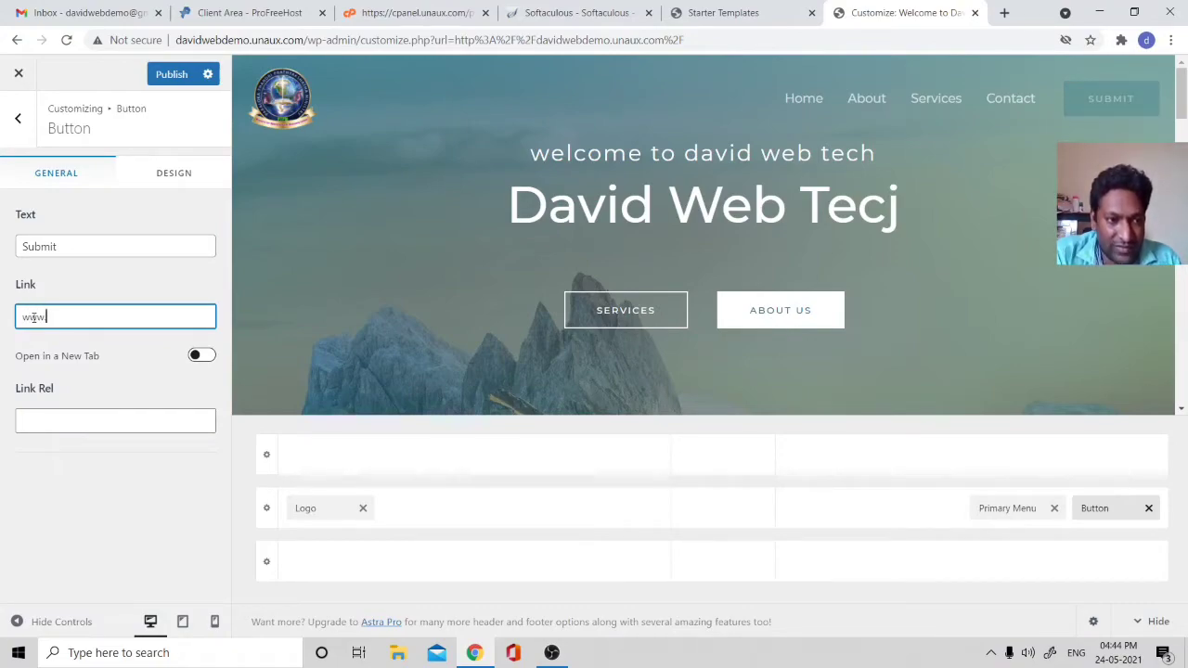
pyautogui.write('www.fac')
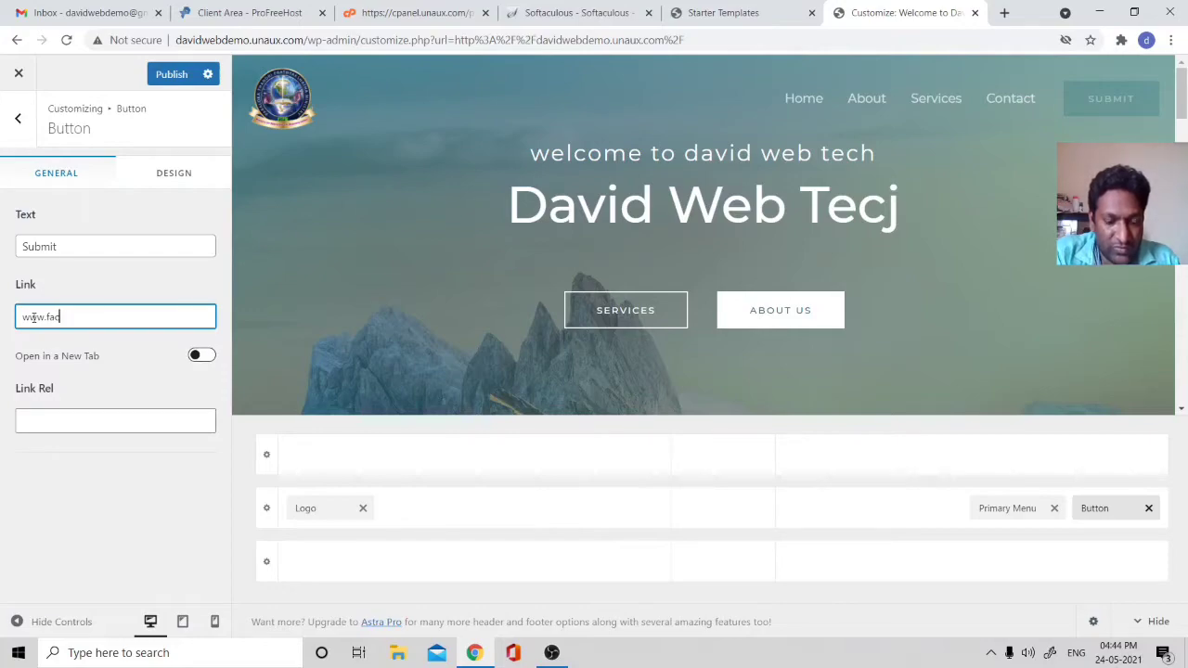
pyautogui.write('ebook.com')
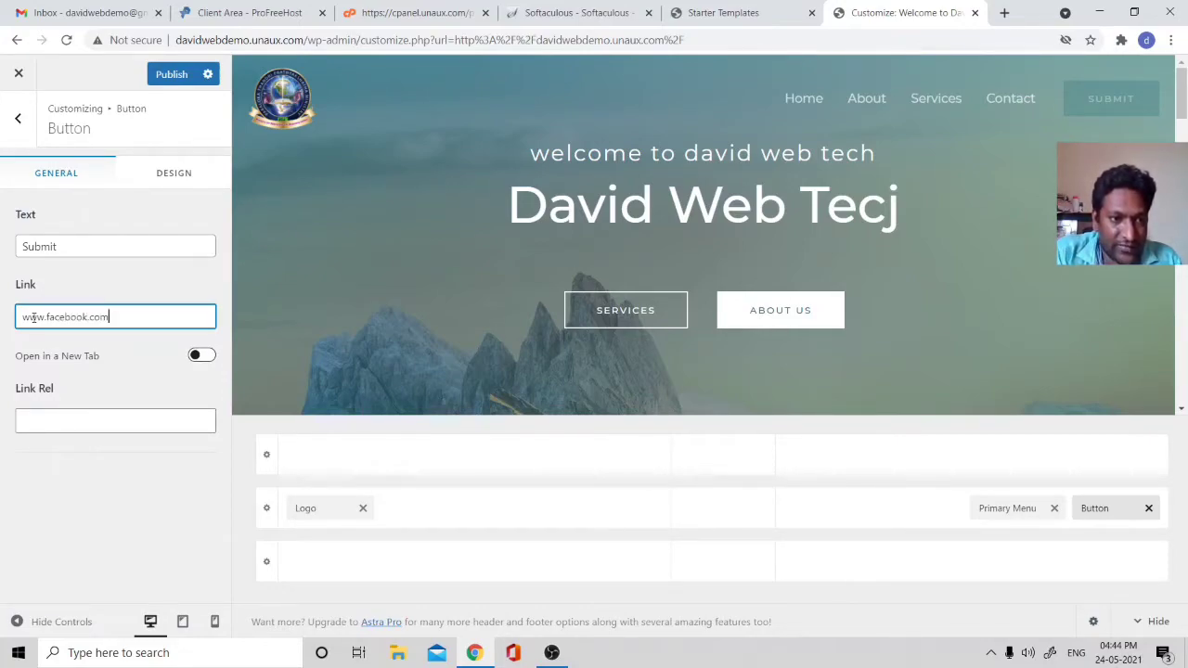
pyautogui.click(163, 75)
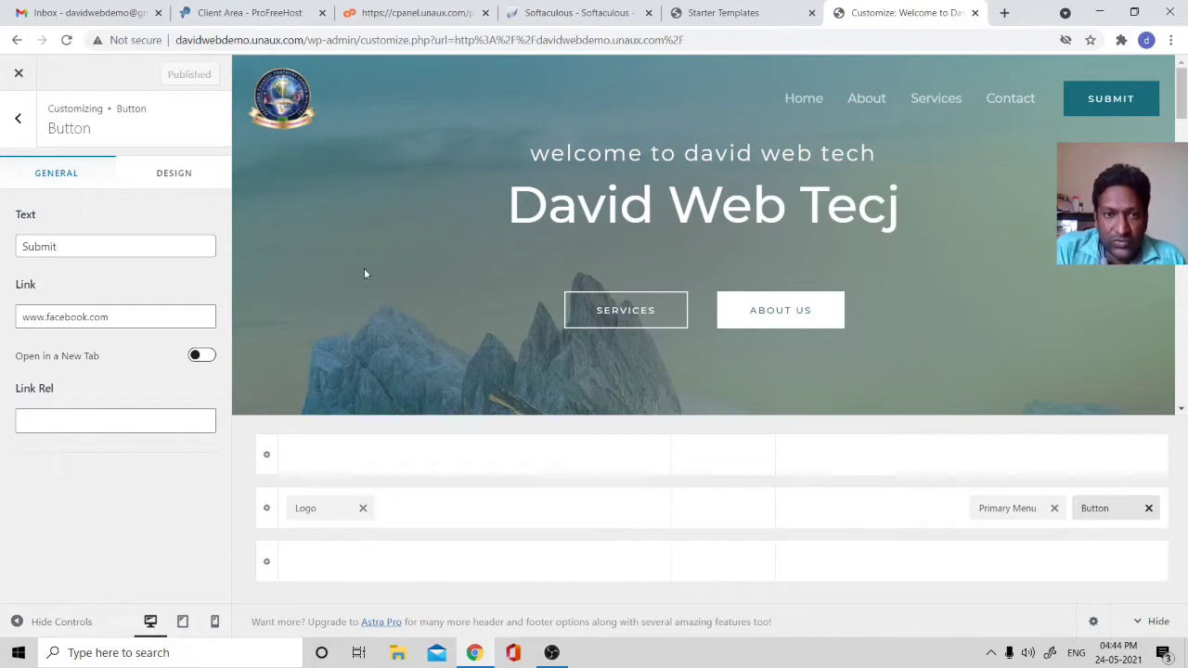
pyautogui.click(14, 123)
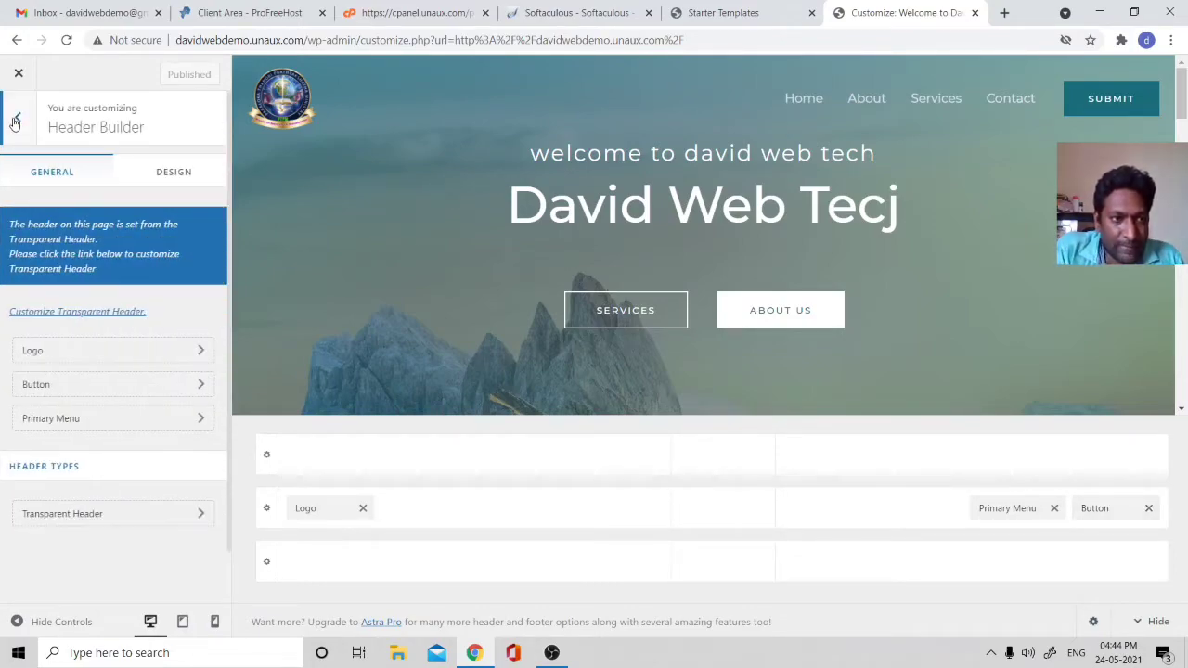
pyautogui.click(15, 124)
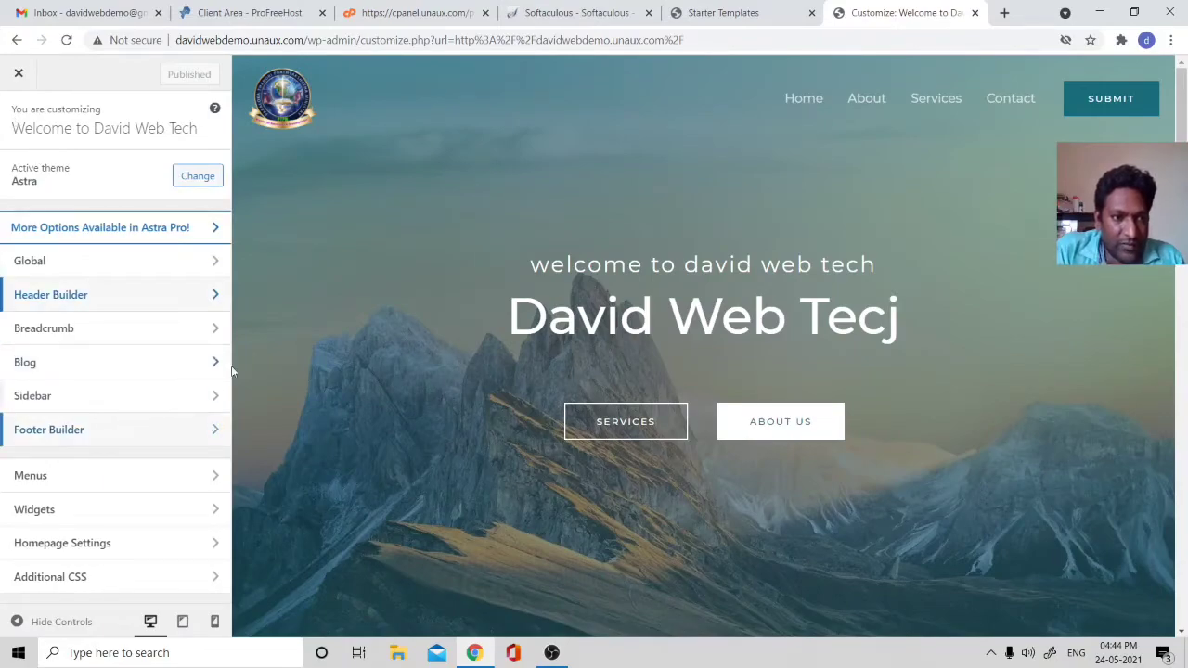
pyautogui.click(217, 432)
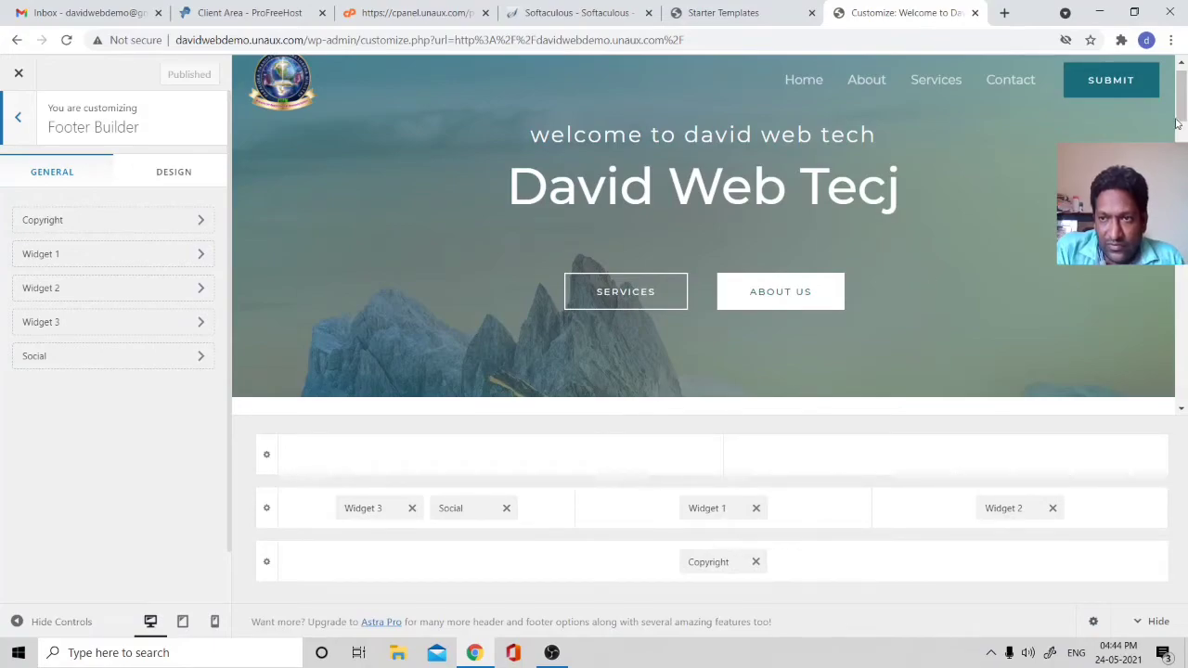
pyautogui.moveTo(1181, 95); pyautogui.dragTo(1185, 426)
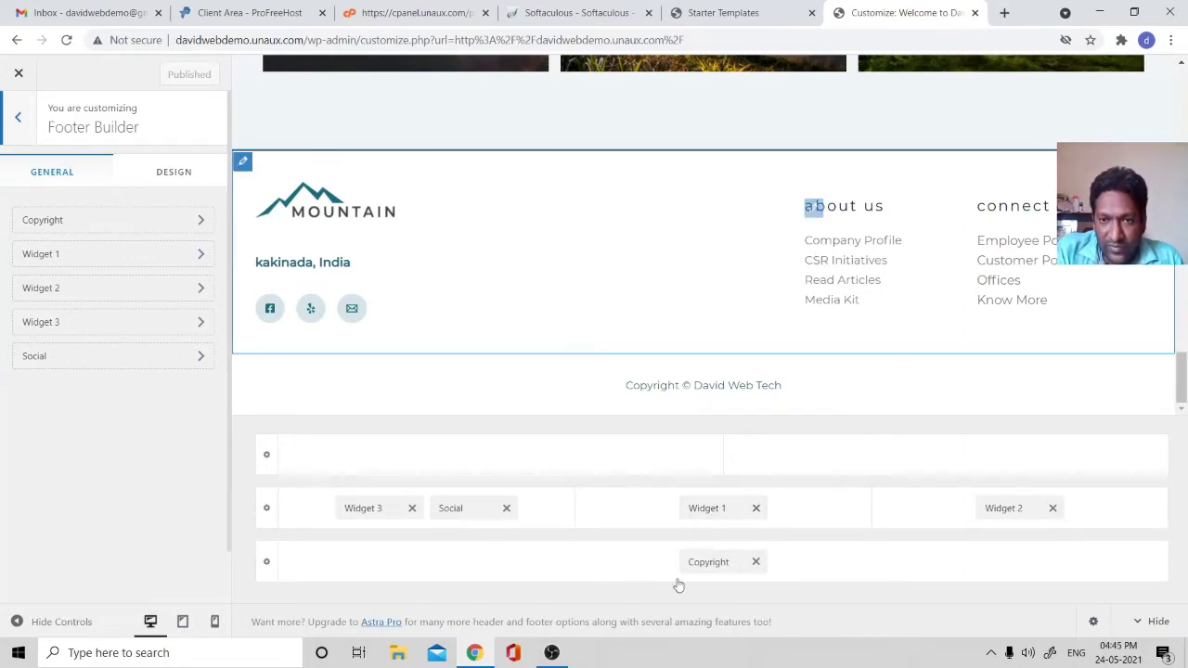
pyautogui.click(710, 510)
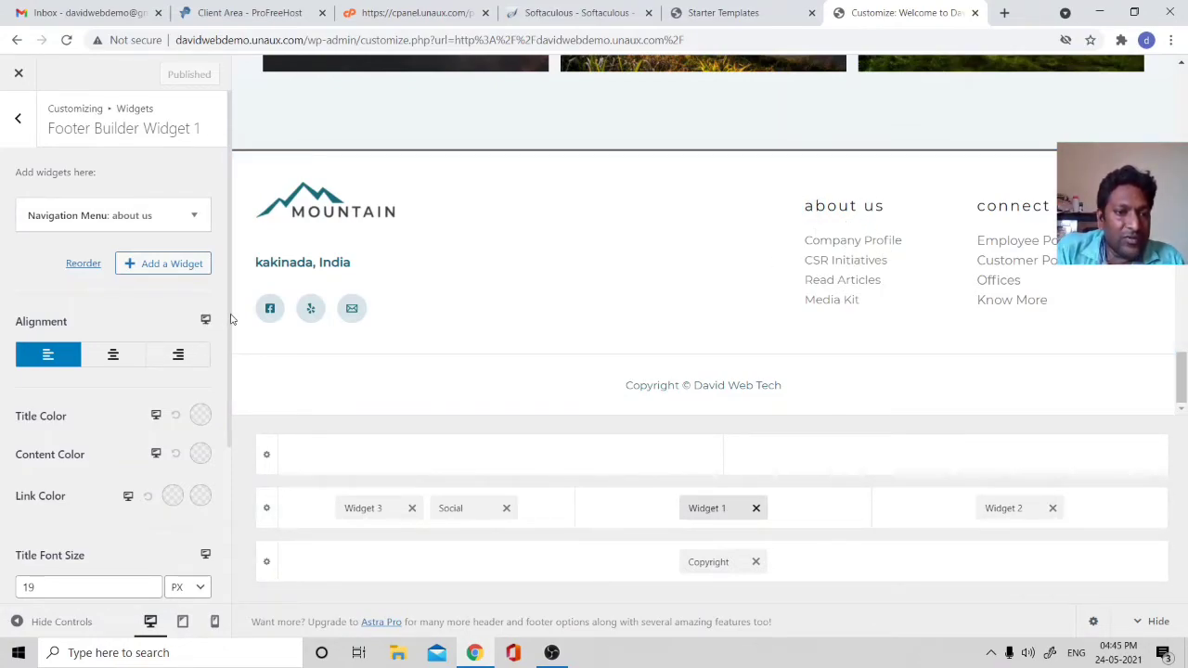
pyautogui.moveTo(229, 317); pyautogui.dragTo(239, 211)
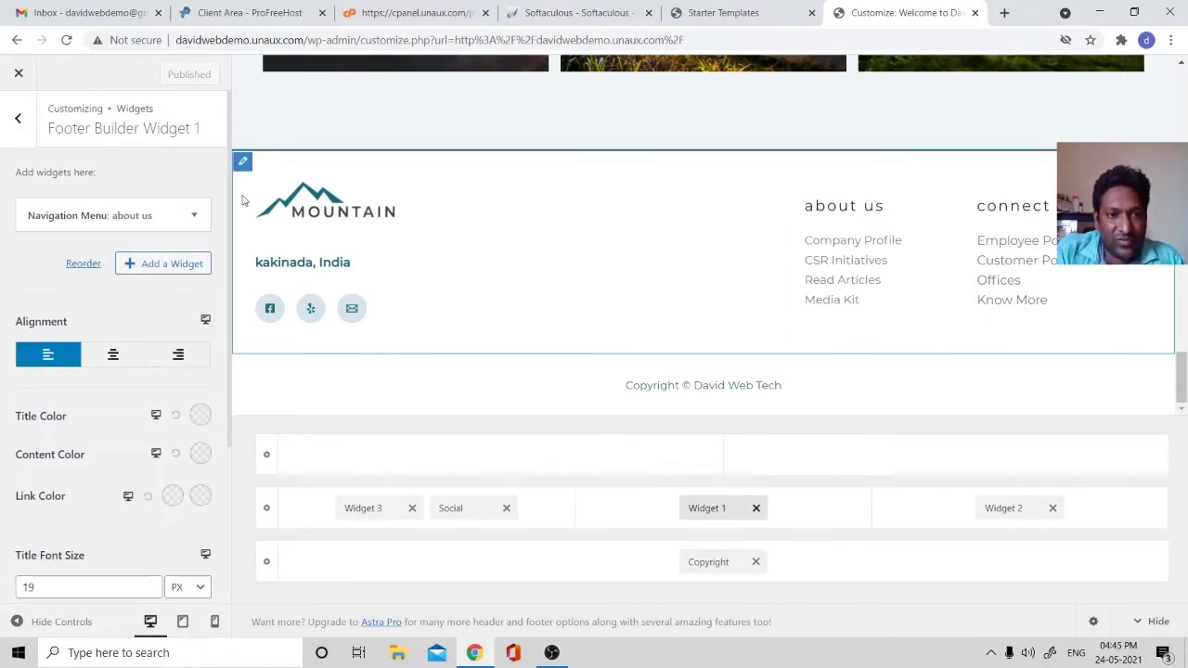
pyautogui.moveTo(1182, 364); pyautogui.dragTo(1176, 28)
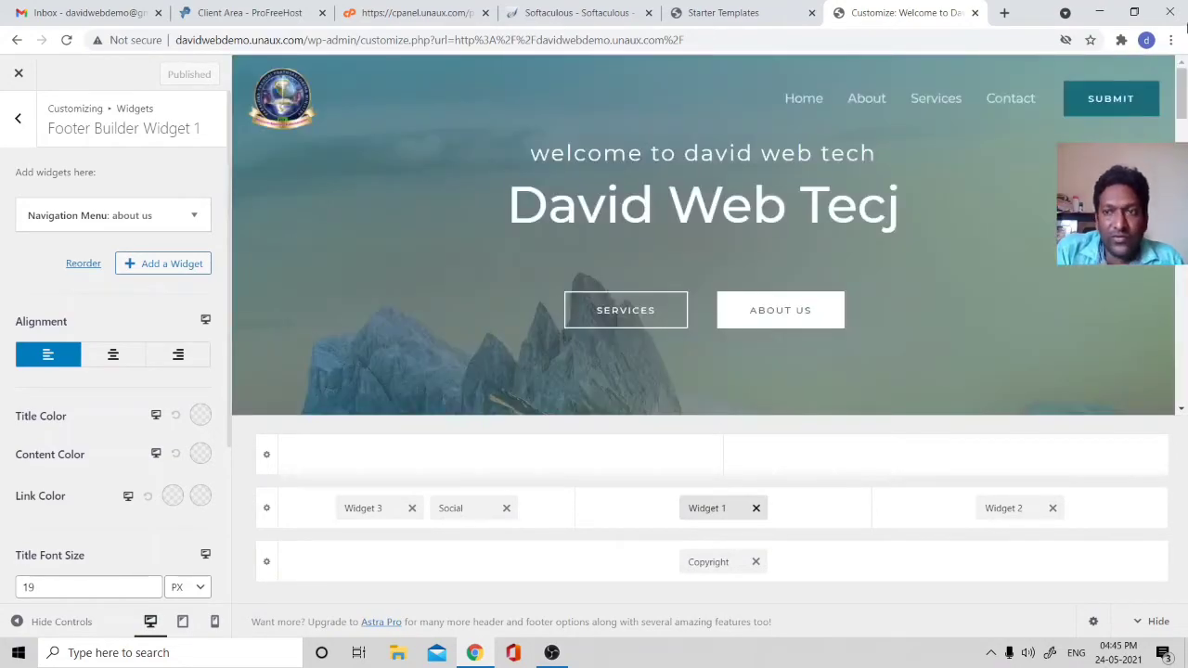
pyautogui.click(17, 117)
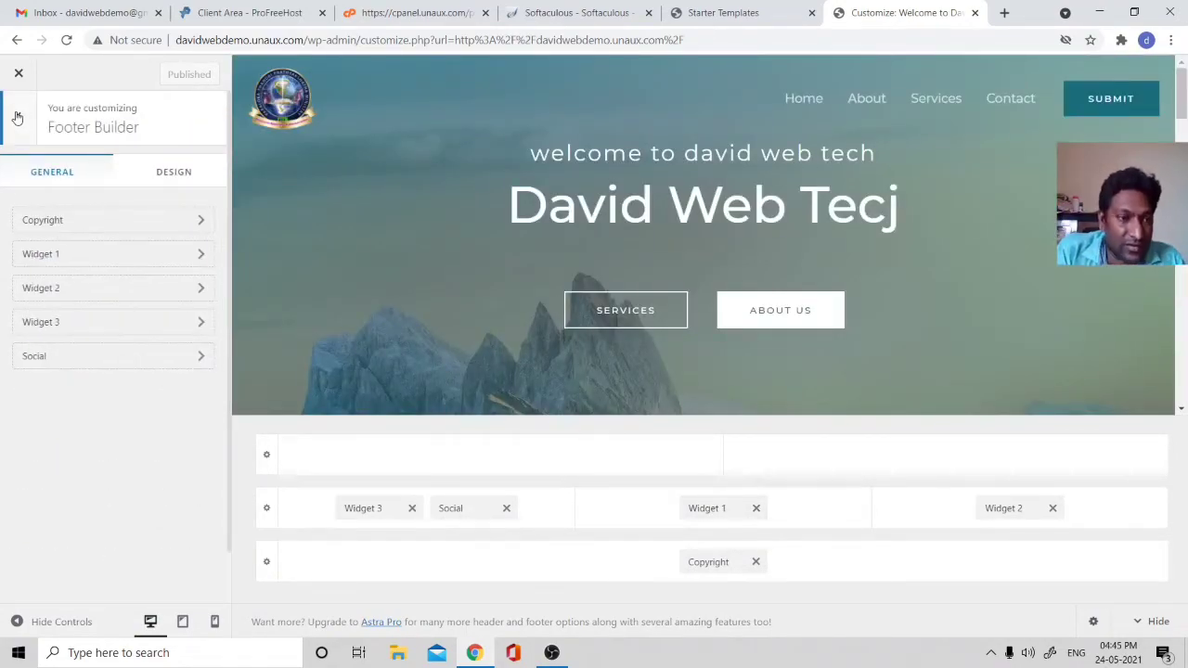
pyautogui.click(17, 117)
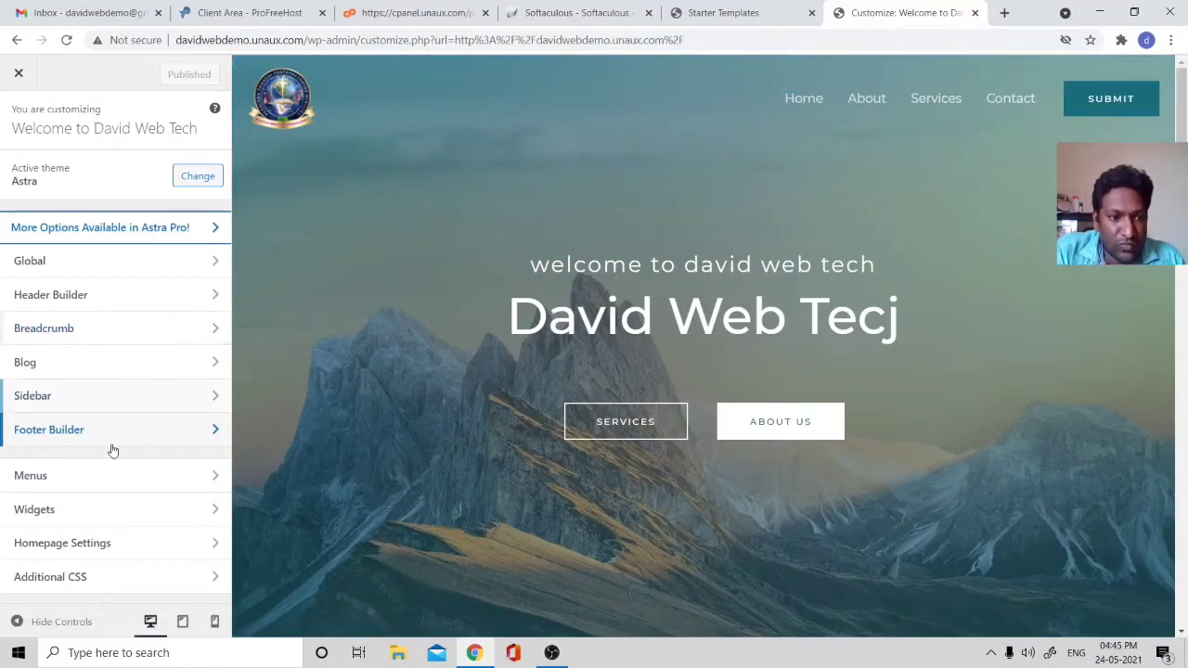
# - Delete the Services item from the Navigation menu and publish, leaving Home, About and Contact
pyautogui.click(217, 477)
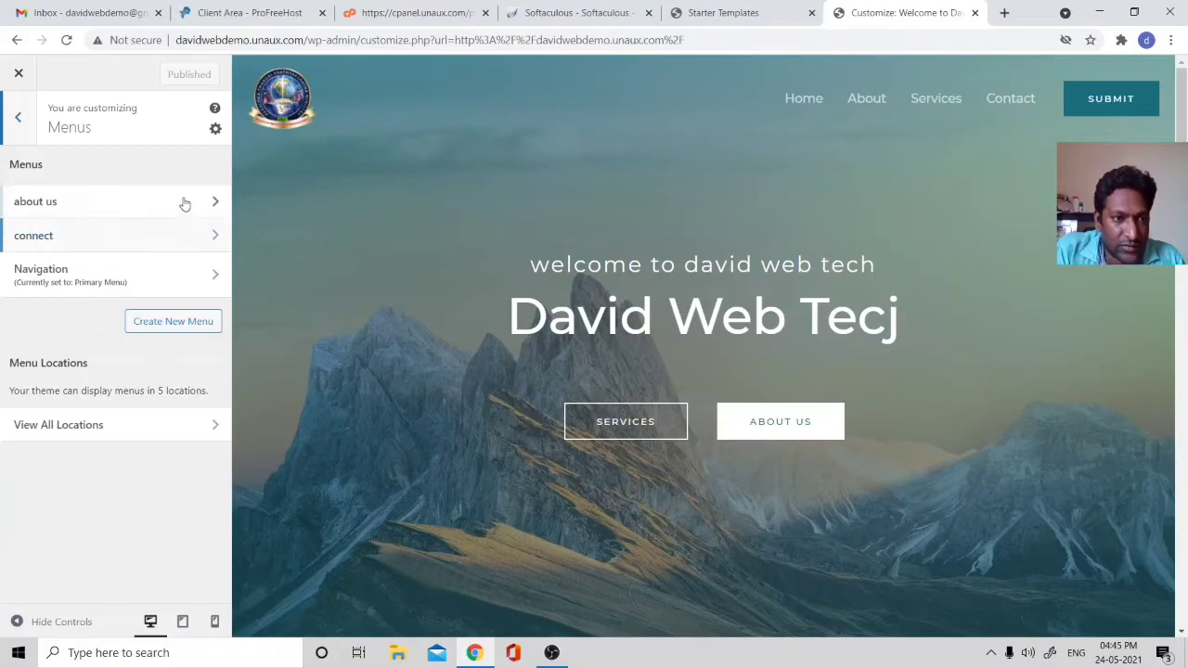
pyautogui.click(214, 279)
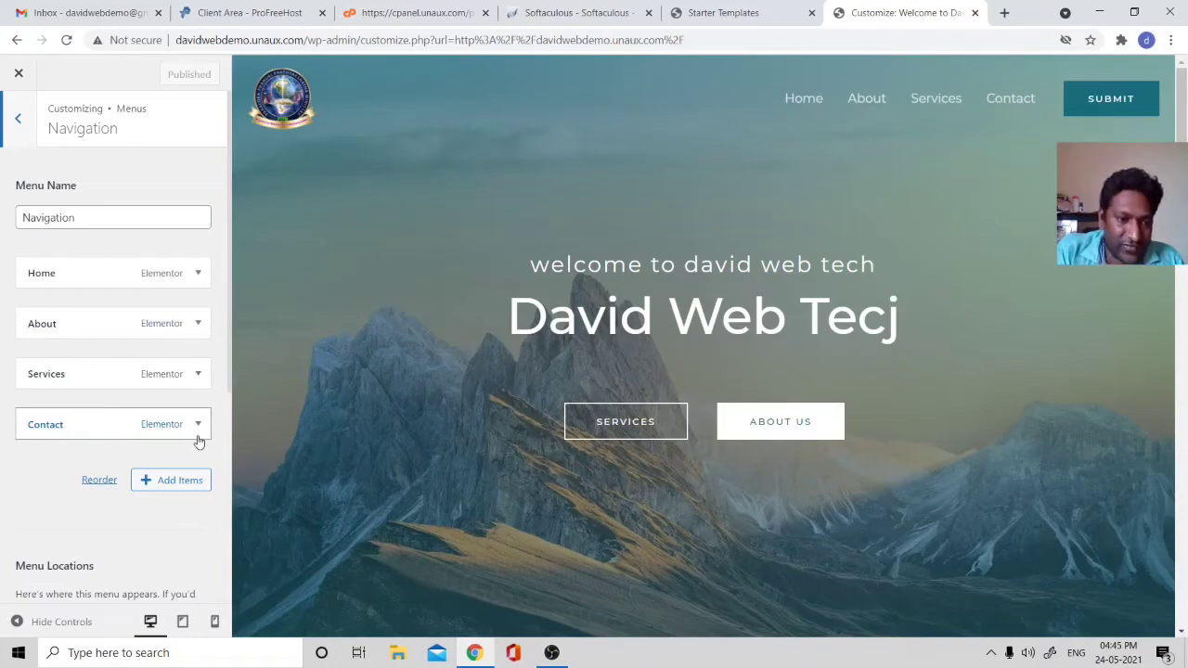
pyautogui.click(198, 375)
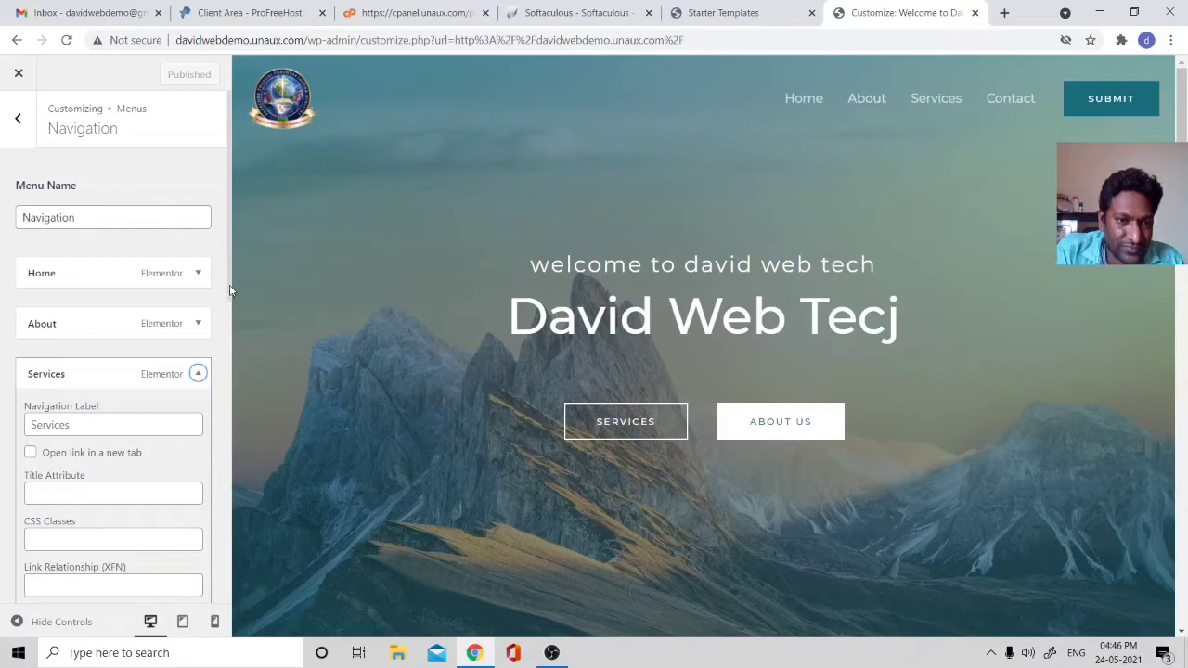
pyautogui.moveTo(231, 300); pyautogui.dragTo(239, 428)
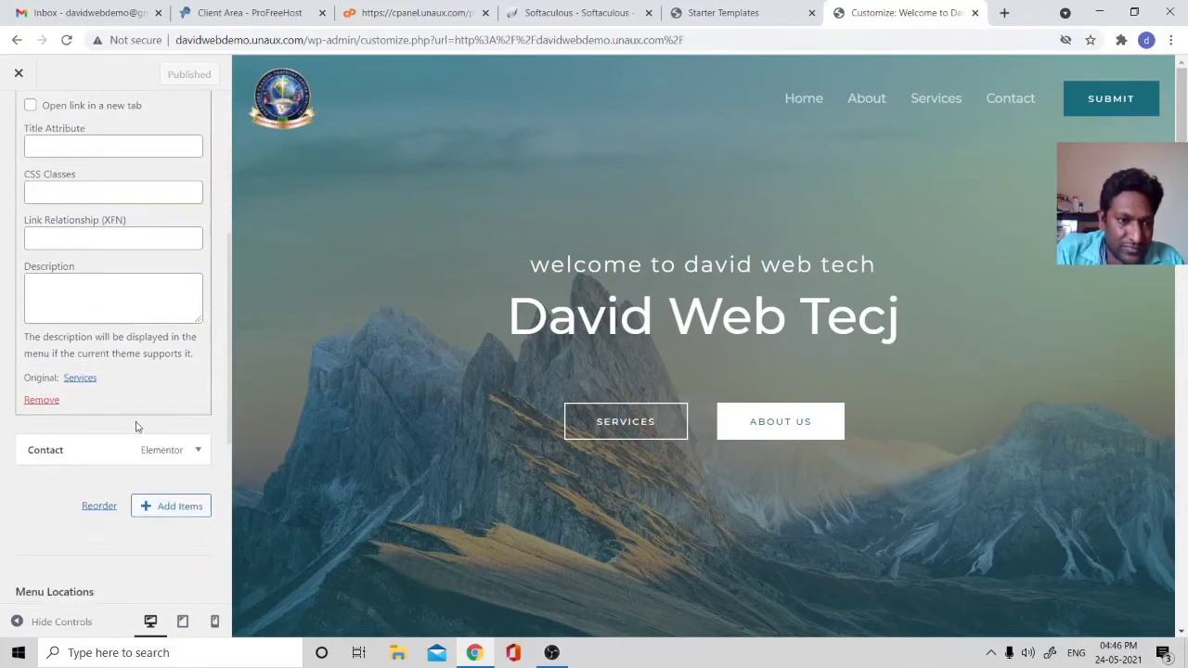
pyautogui.click(39, 401)
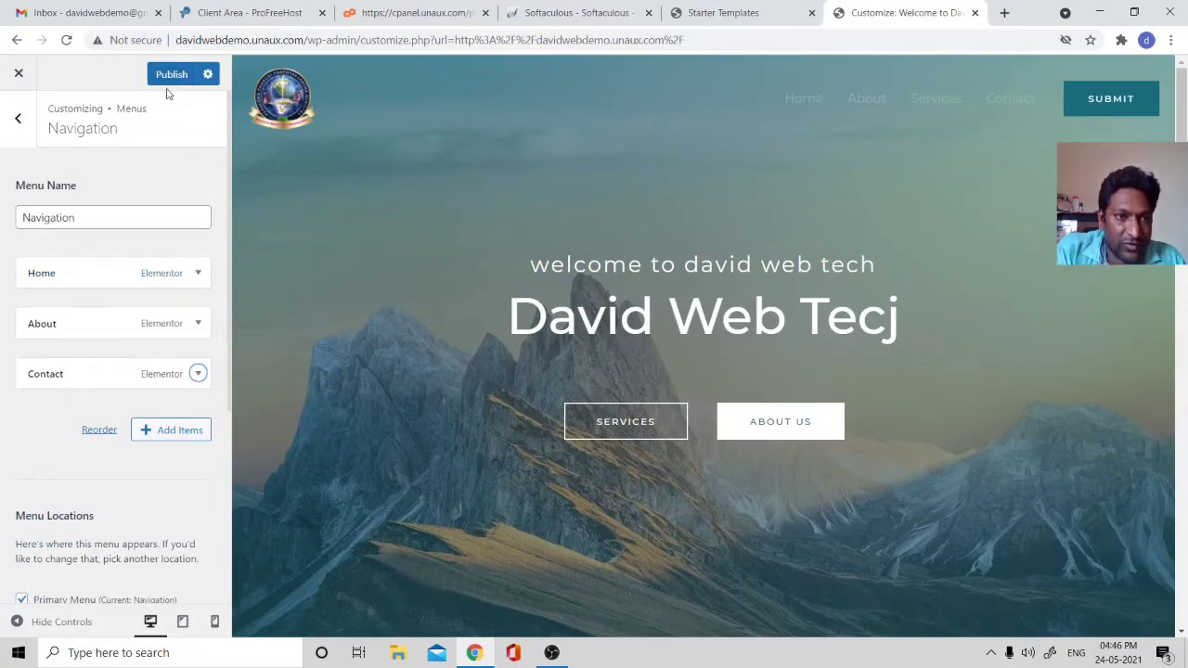
pyautogui.click(165, 84)
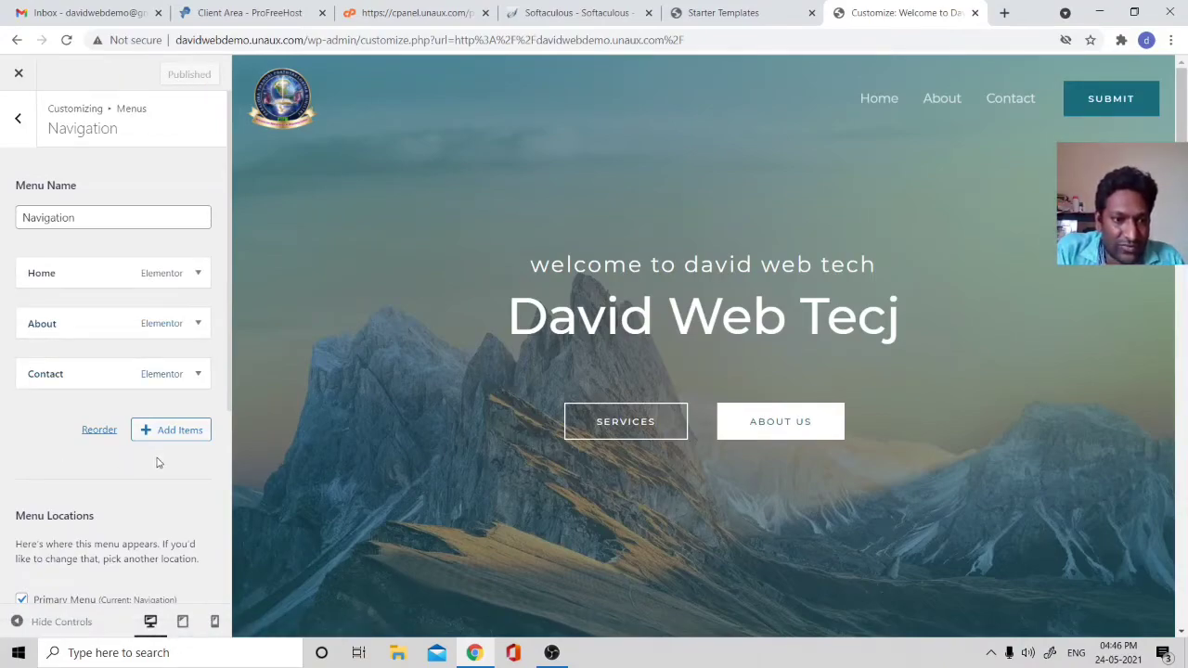
# - Add a new Services page to the menu as a top-level item between About and Contact
pyautogui.click(158, 431)
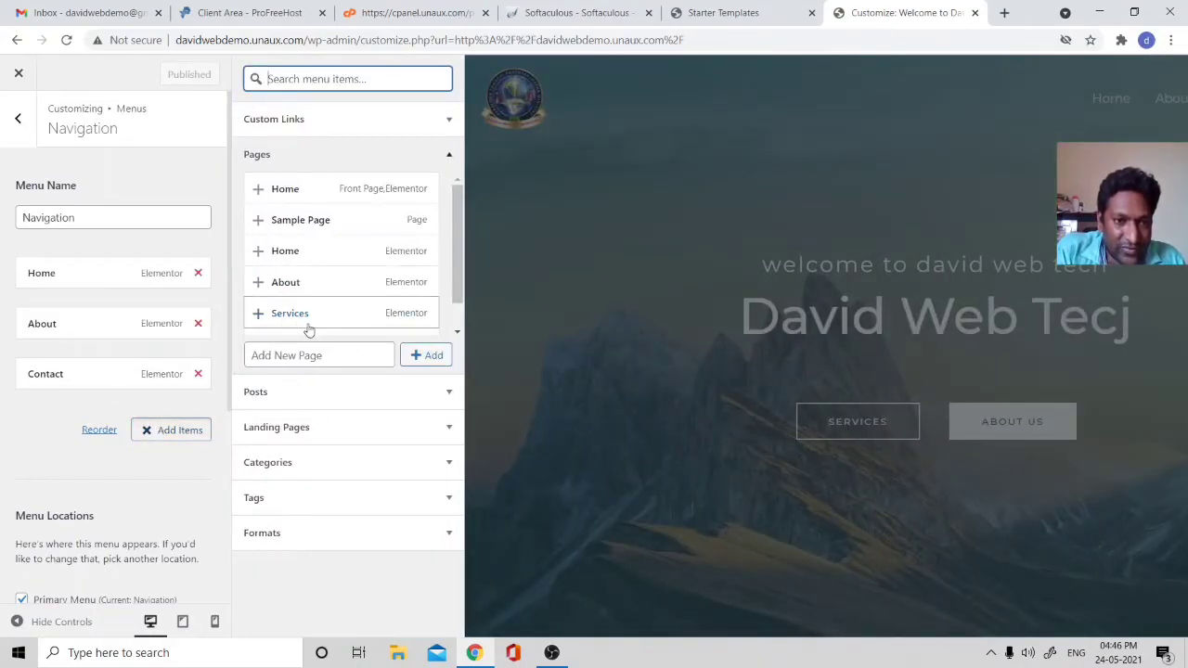
pyautogui.click(278, 355)
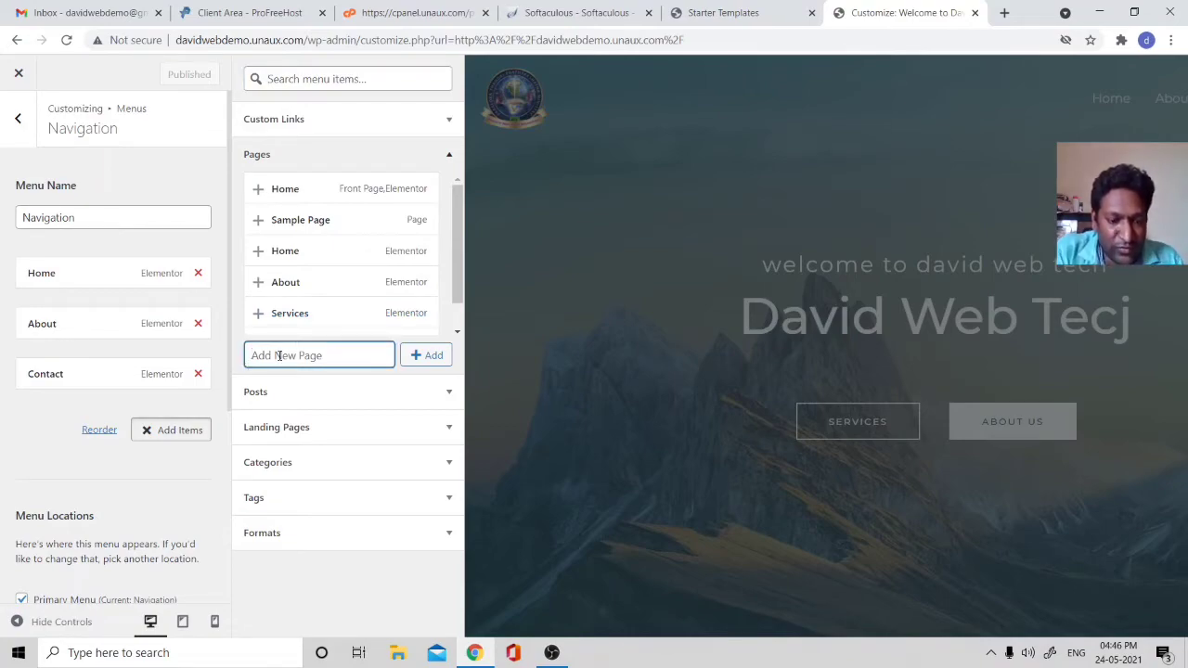
pyautogui.write('Sr')
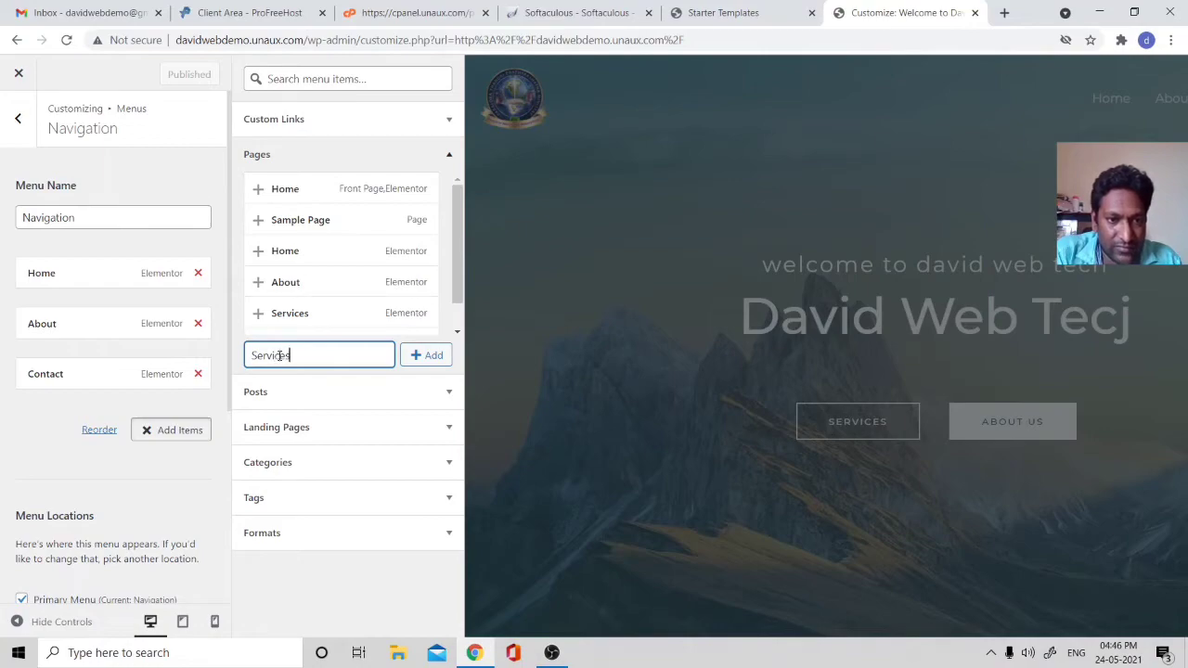
pyautogui.click(423, 356)
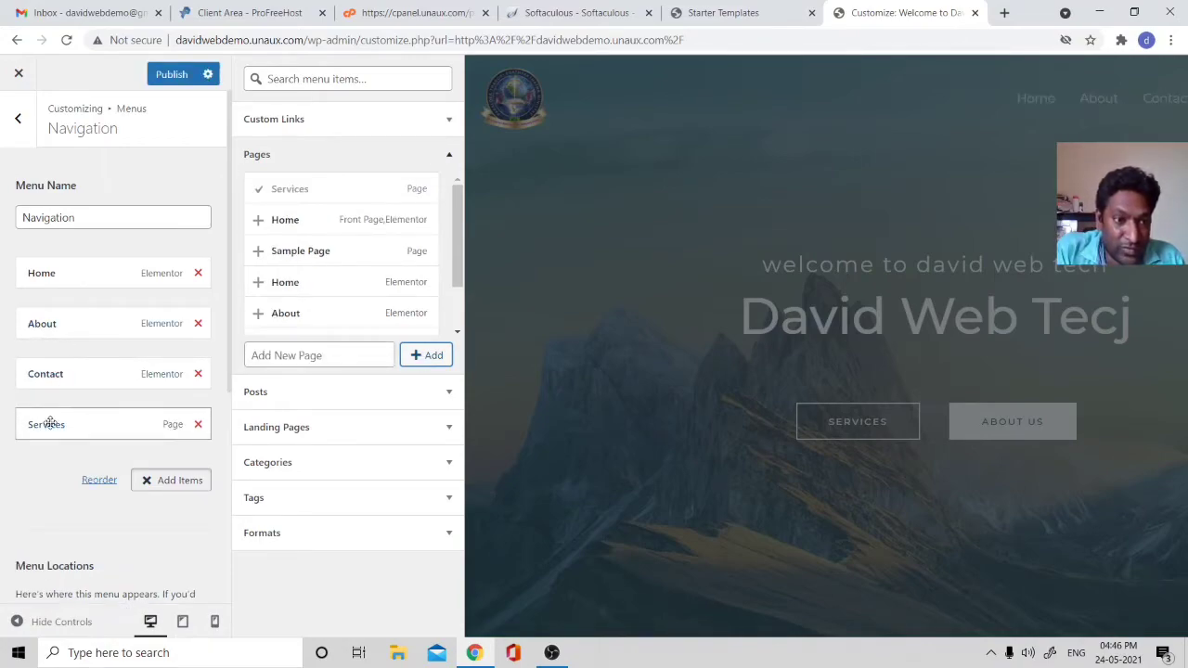
pyautogui.moveTo(49, 427); pyautogui.dragTo(47, 357)
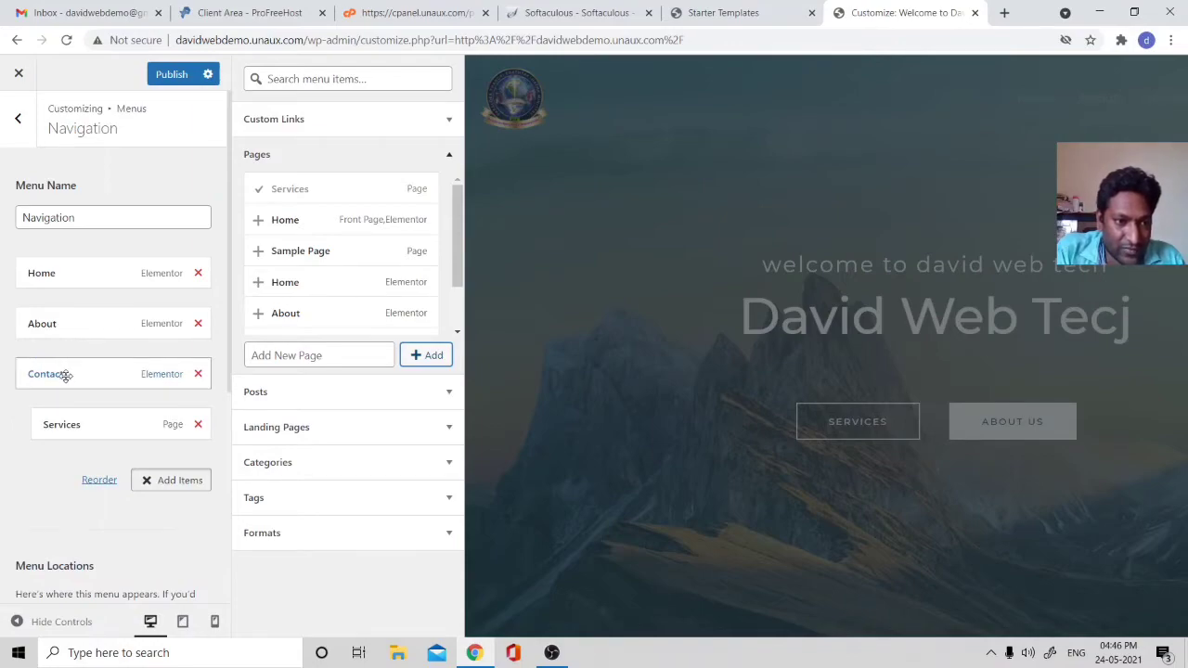
pyautogui.moveTo(67, 422); pyautogui.dragTo(49, 359)
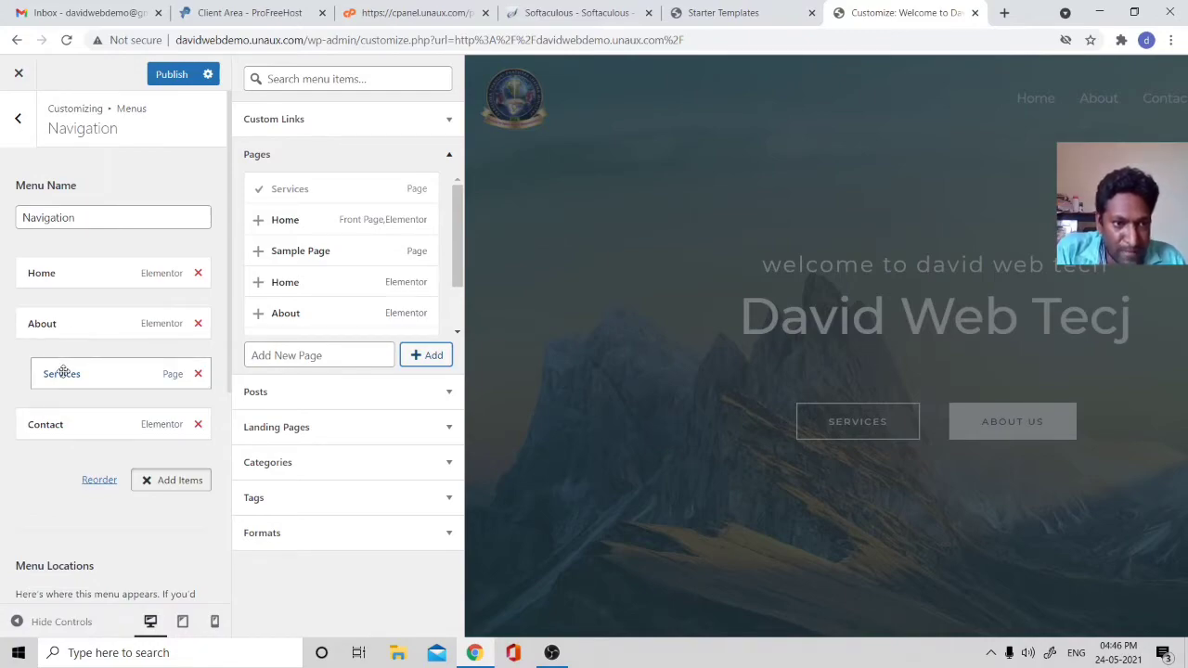
pyautogui.moveTo(44, 371)
pyautogui.mouseDown()
pyautogui.moveTo(27, 369)
pyautogui.moveTo(43, 371)
pyautogui.moveTo(43, 308)
pyautogui.moveTo(45, 369)
pyautogui.moveTo(47, 351)
pyautogui.mouseUp()
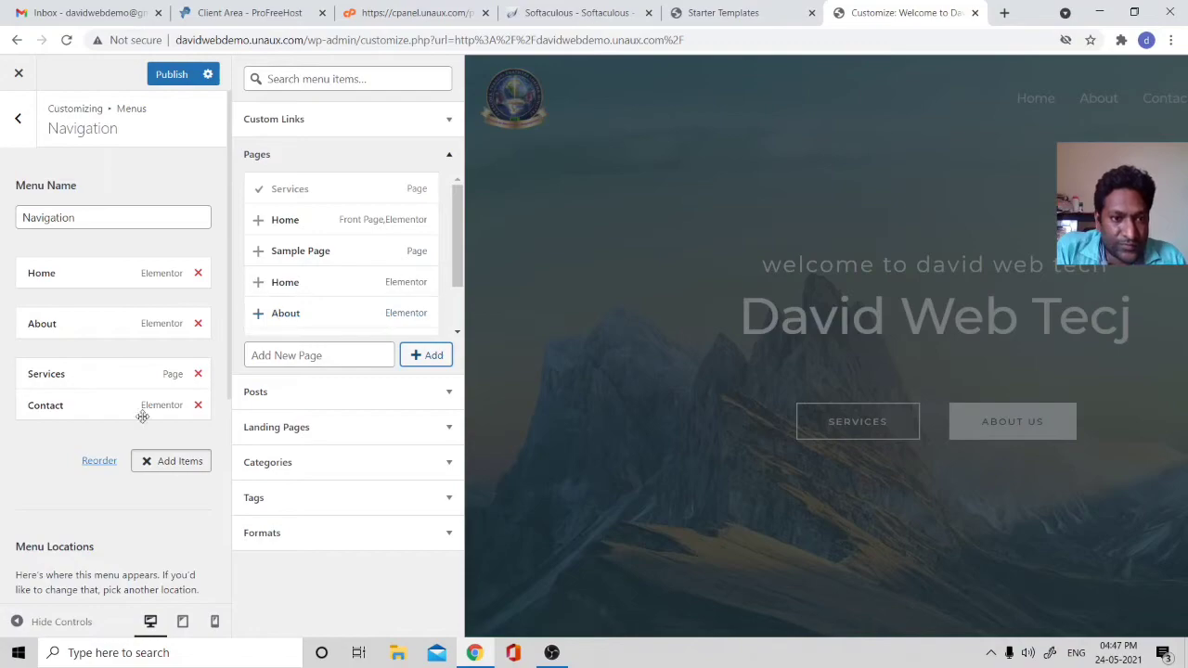
pyautogui.click(189, 464)
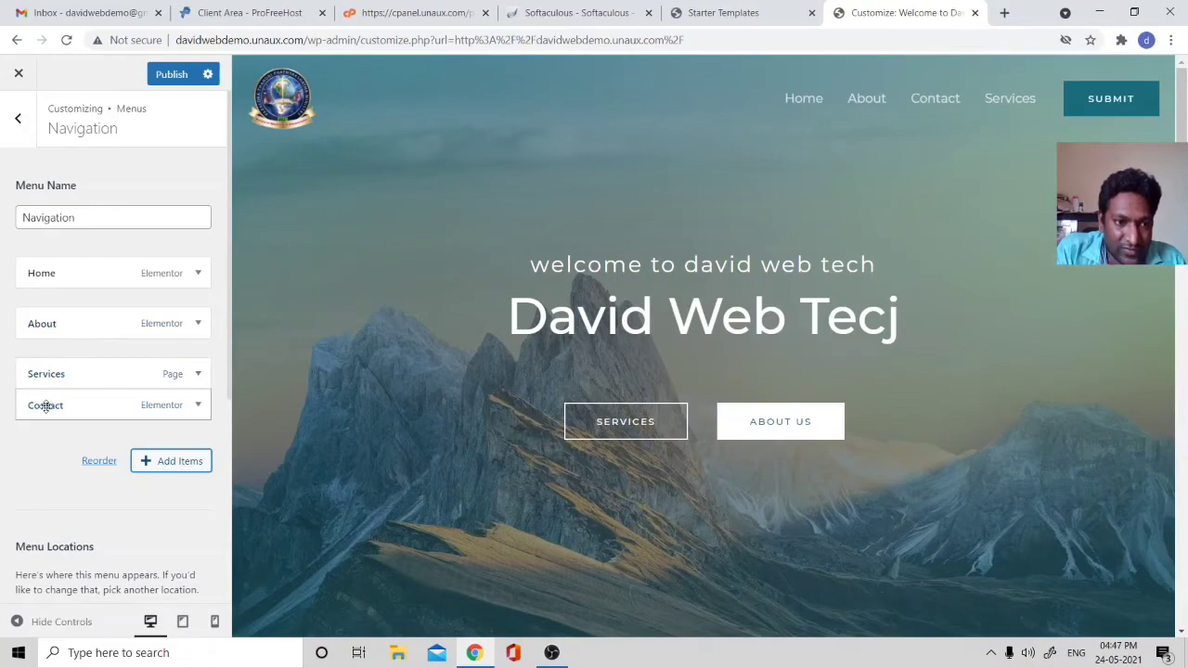
# - Nest Contact as a sub-item under Services, publish the menu, and close the Customizer
pyautogui.moveTo(46, 406); pyautogui.dragTo(80, 412)
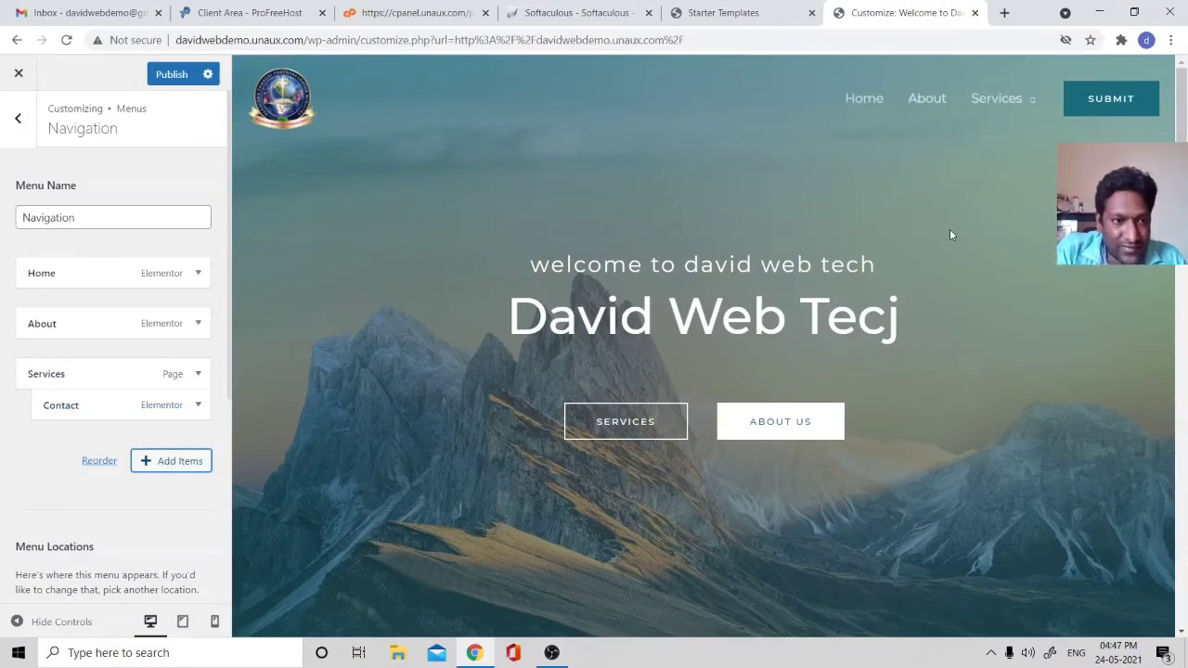
pyautogui.moveTo(1026, 102)
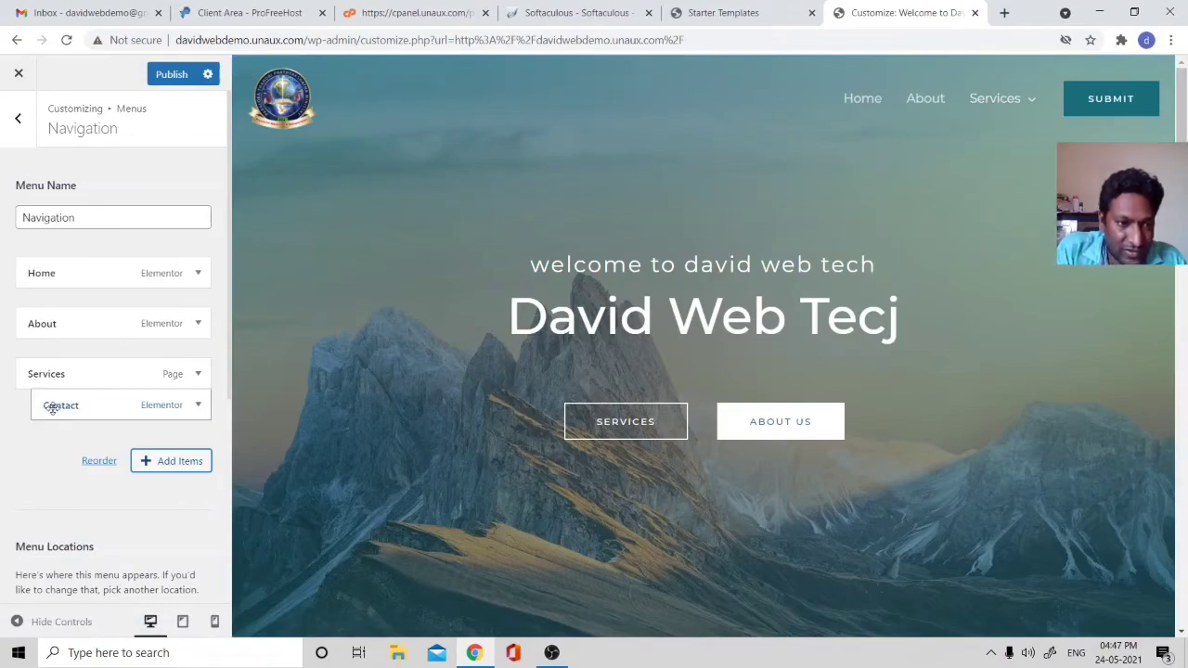
pyautogui.moveTo(33, 410); pyautogui.dragTo(28, 419)
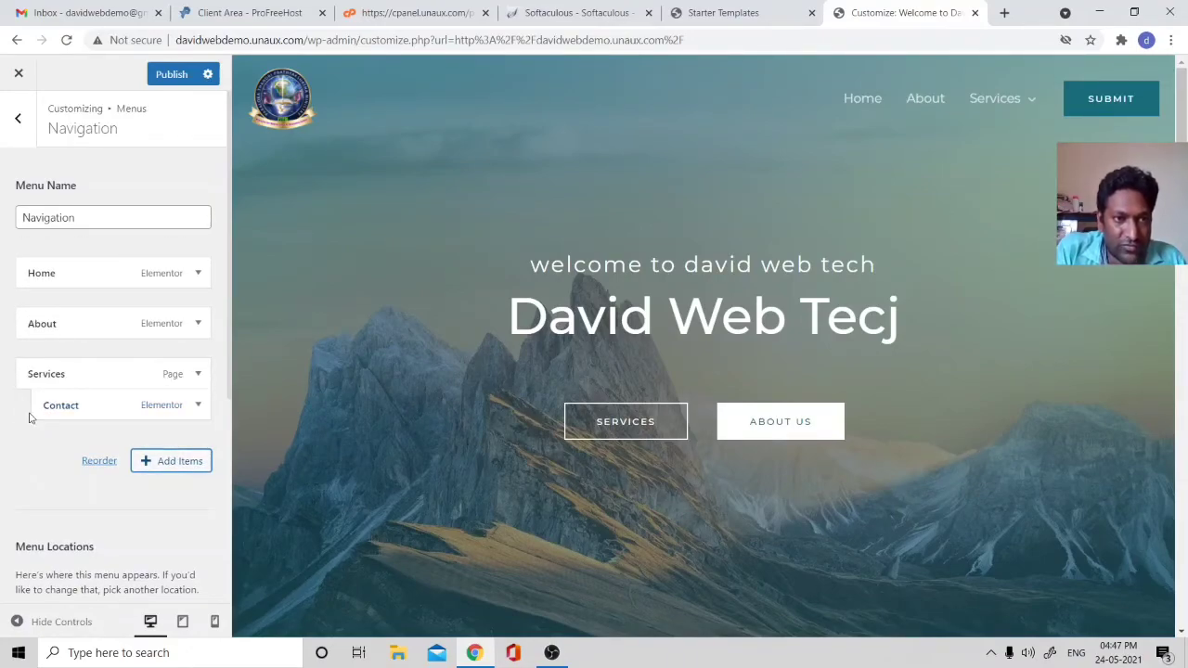
pyautogui.click(170, 74)
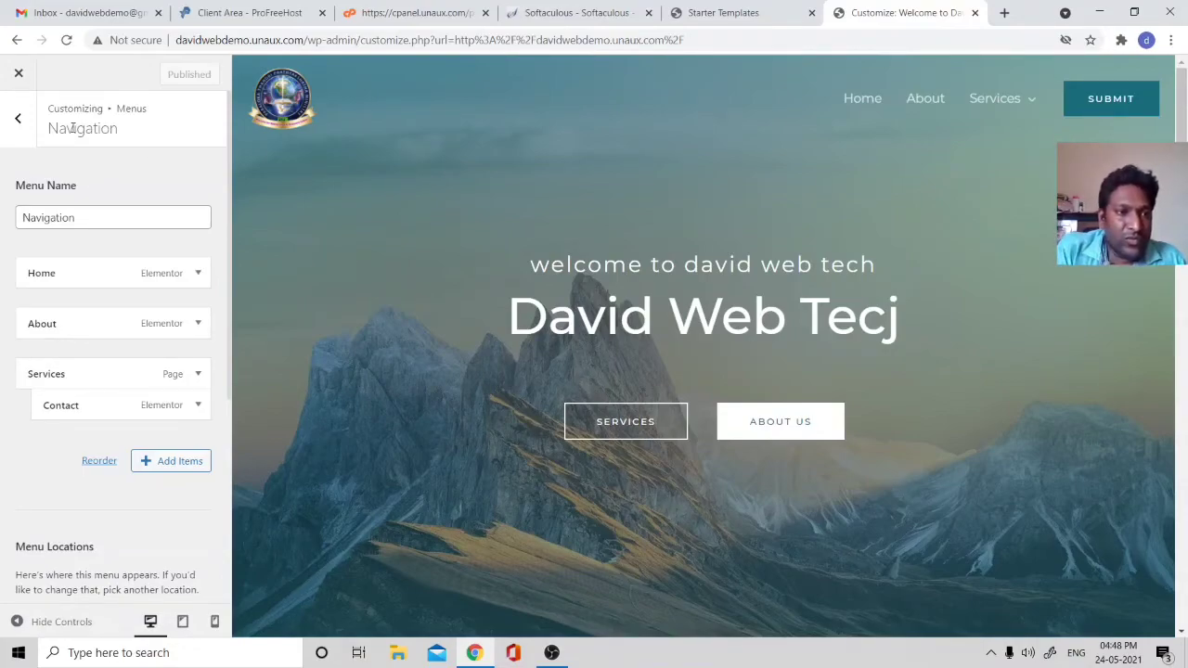
pyautogui.click(15, 121)
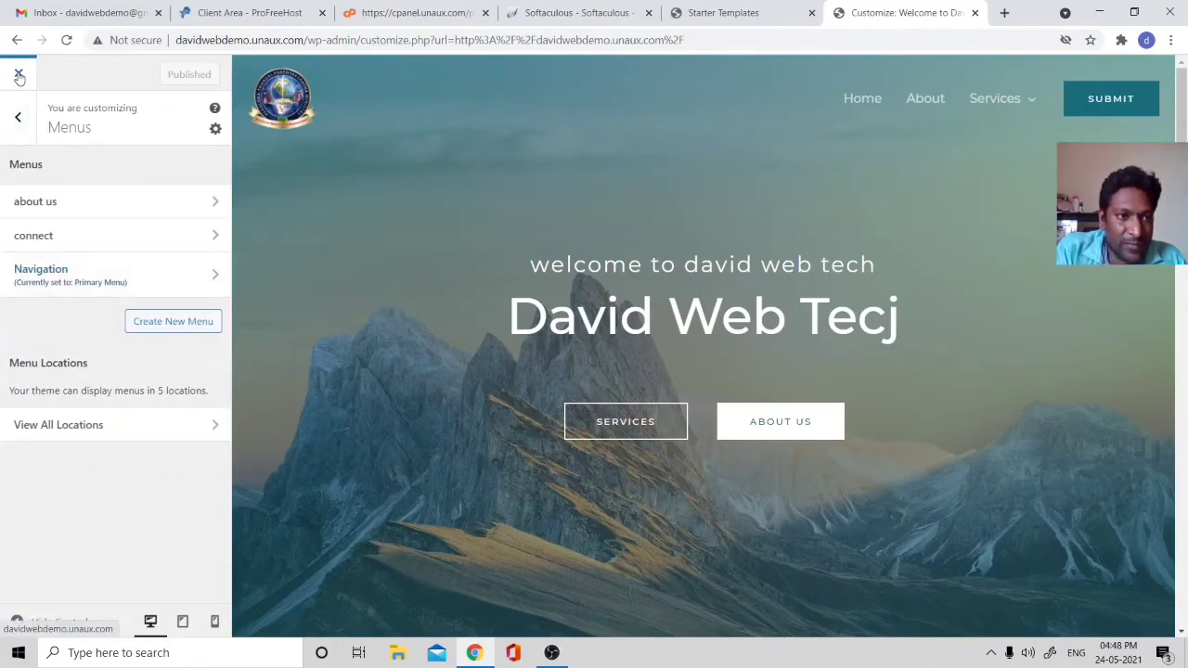
pyautogui.click(19, 76)
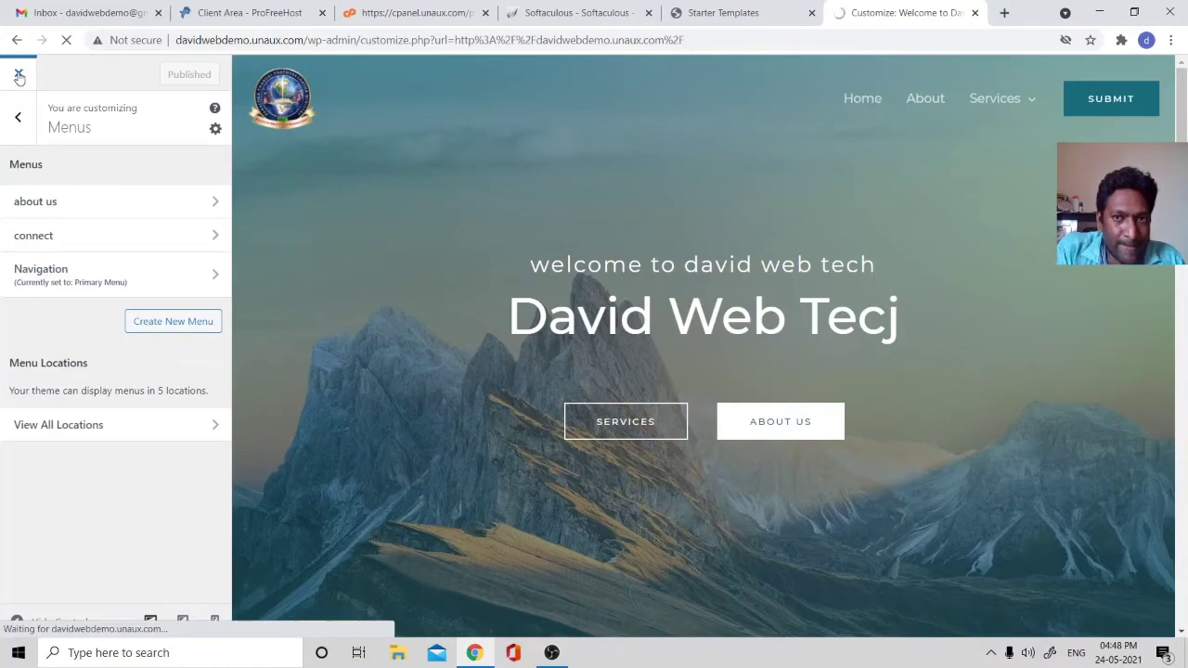
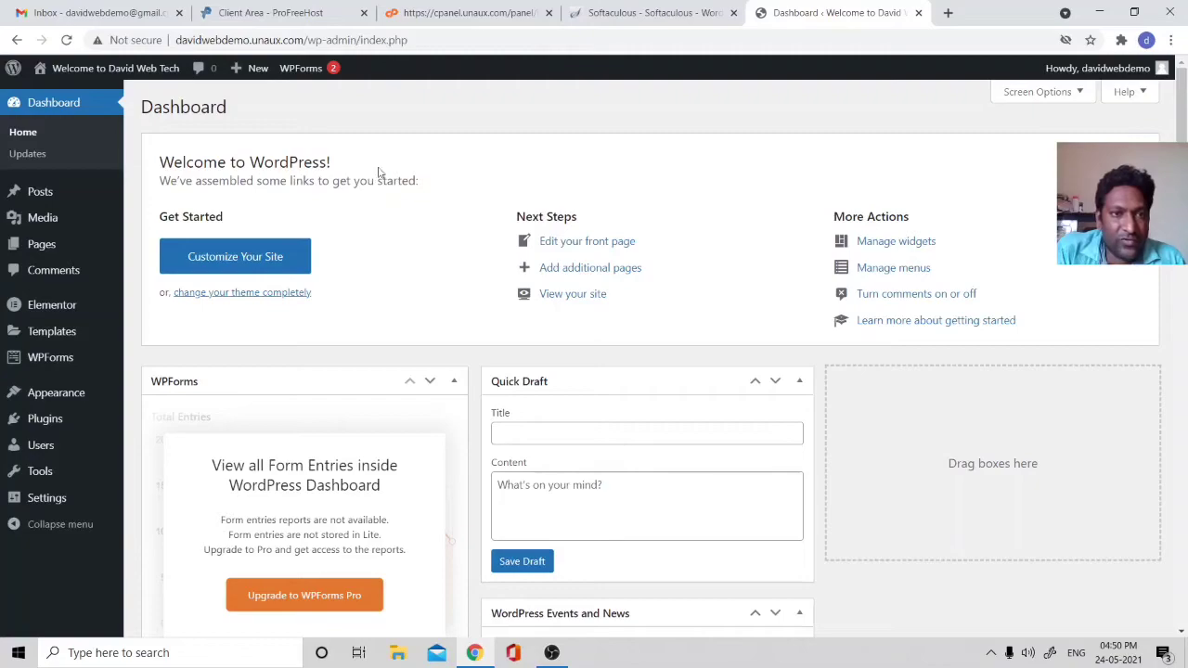
# - Create a new WordPress page and enter 'gallery' as its title
pyautogui.moveTo(253, 74)
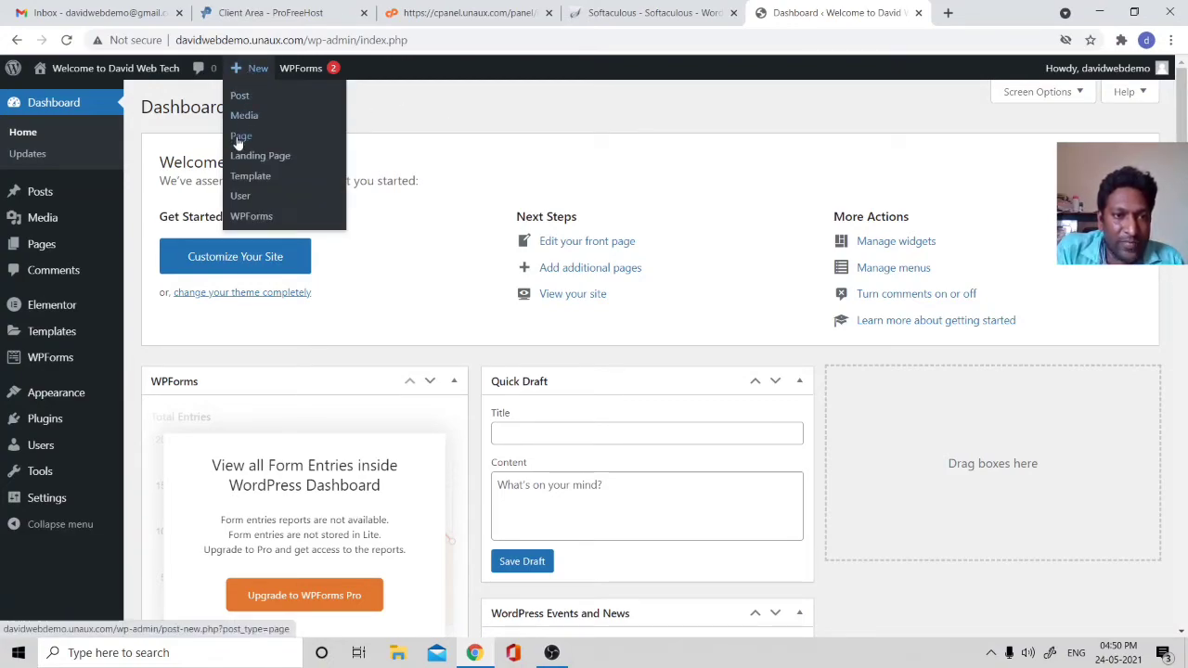
pyautogui.click(241, 136)
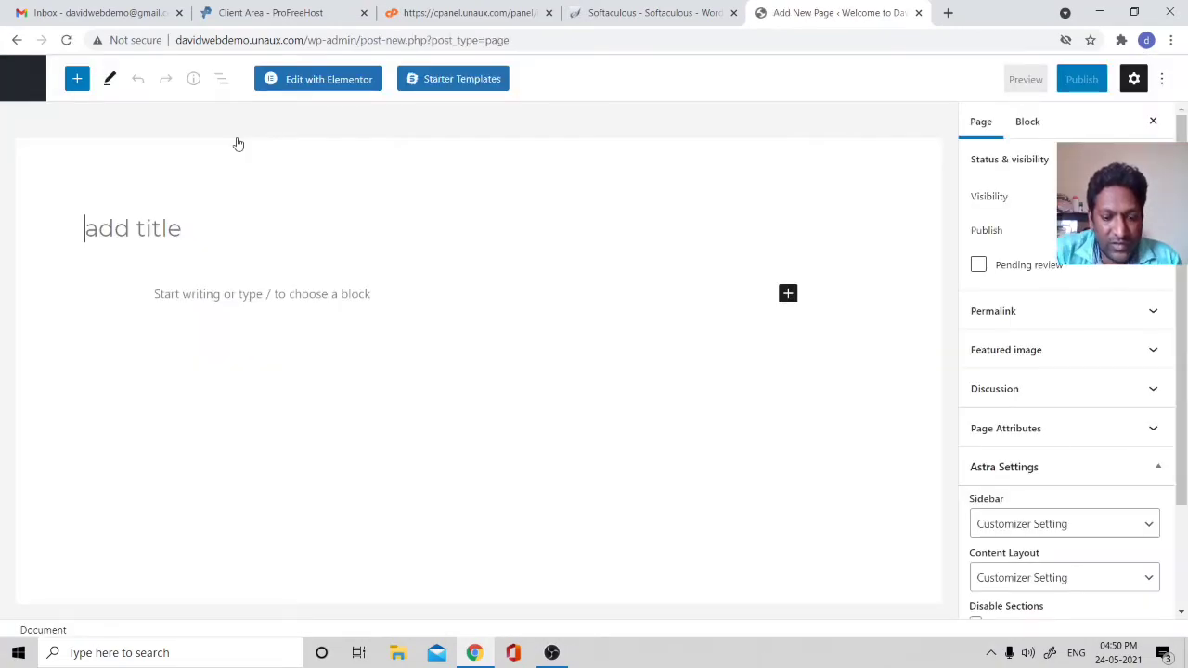
pyautogui.write('gallery')
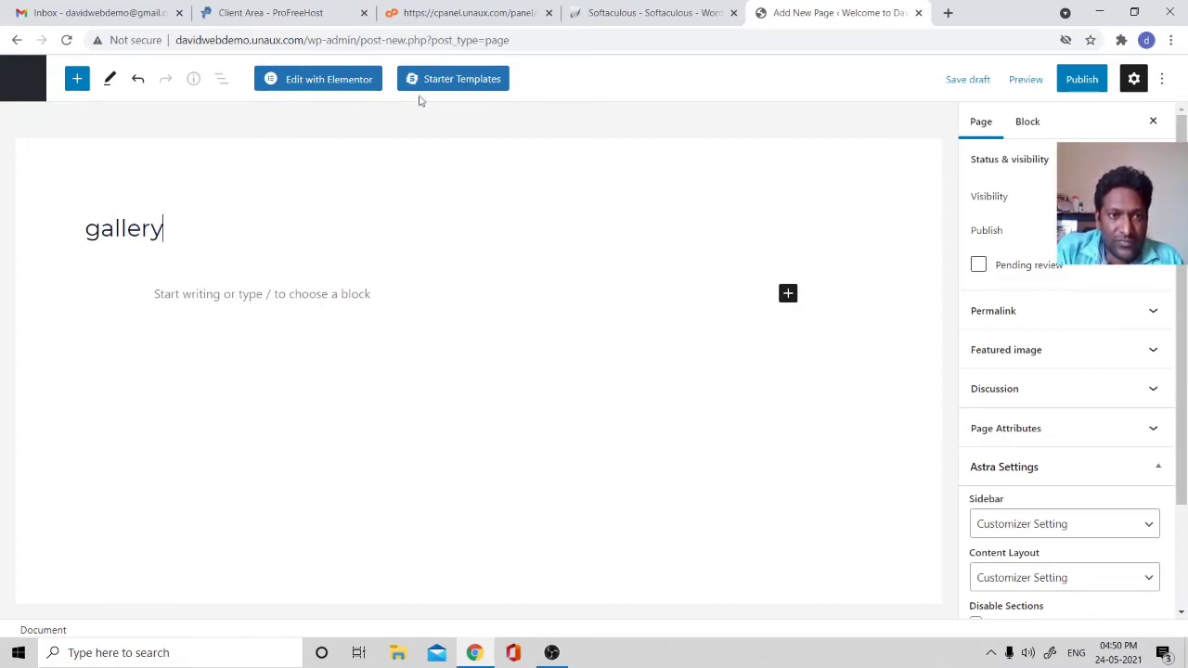
# - Open the page in Elementor and add a Heading widget at the top reading 'GALLERY'
pyautogui.click(315, 81)
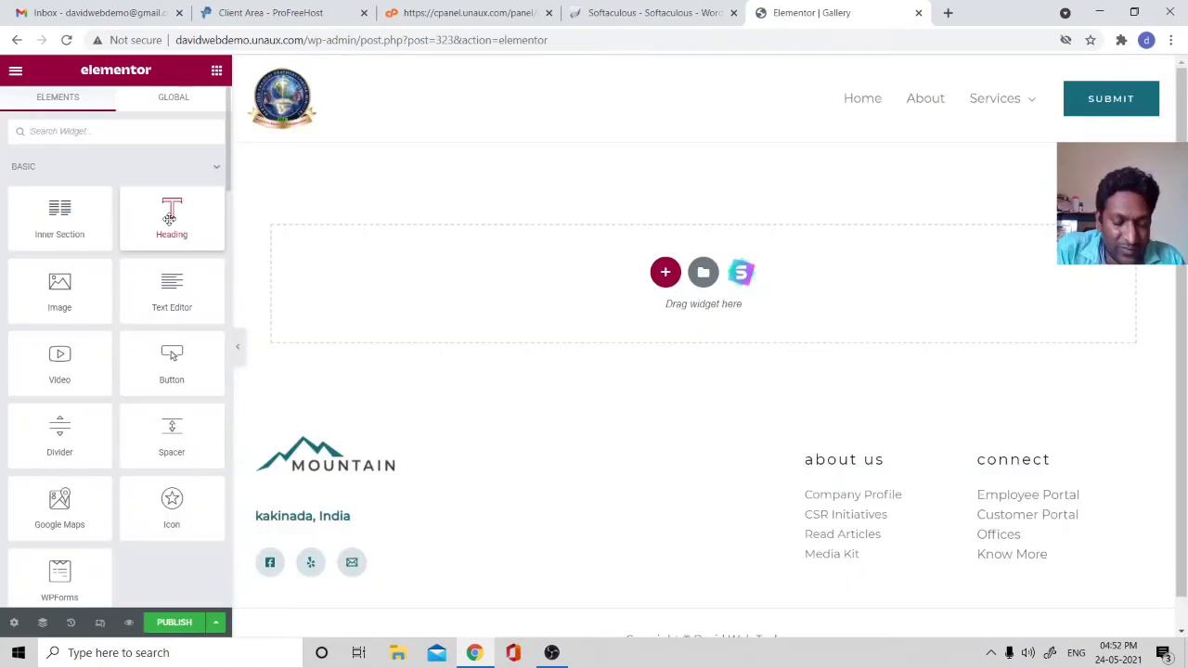
pyautogui.moveTo(169, 218); pyautogui.dragTo(354, 291)
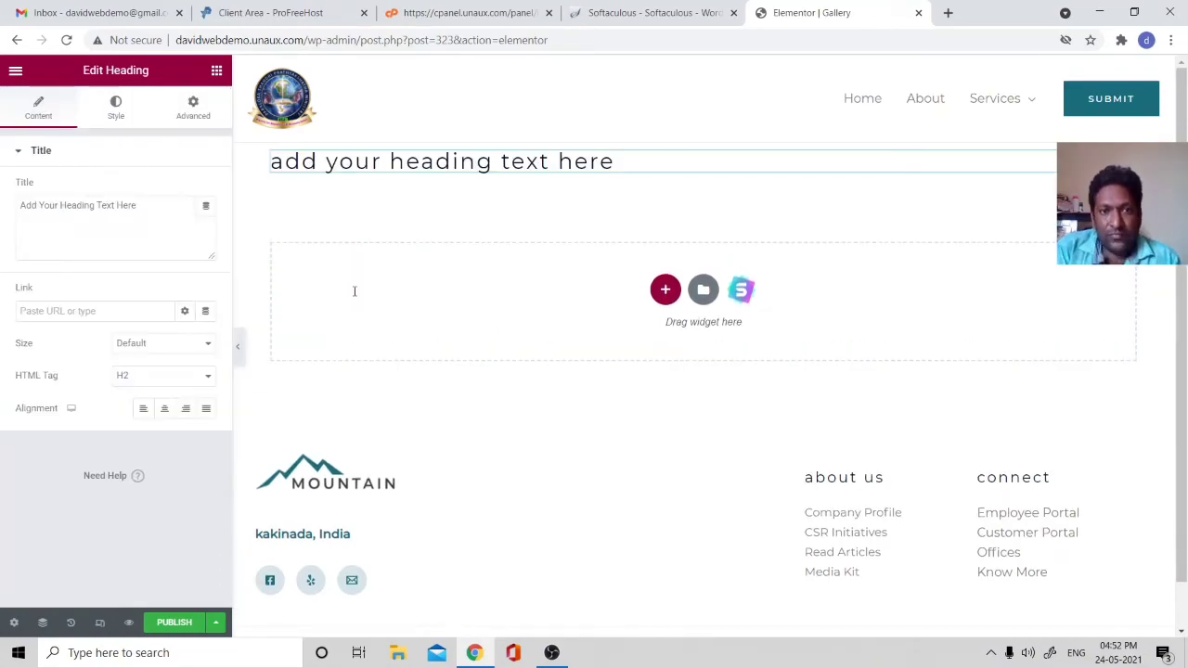
pyautogui.click(618, 162)
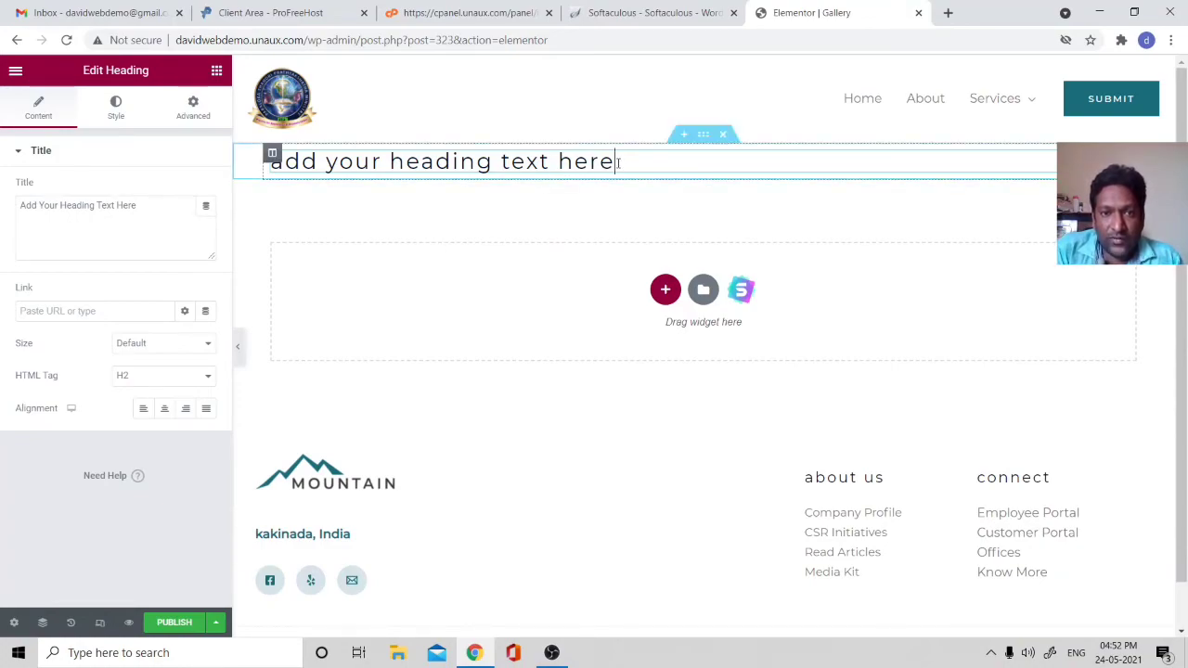
pyautogui.hotkey('ctrl', 'a')
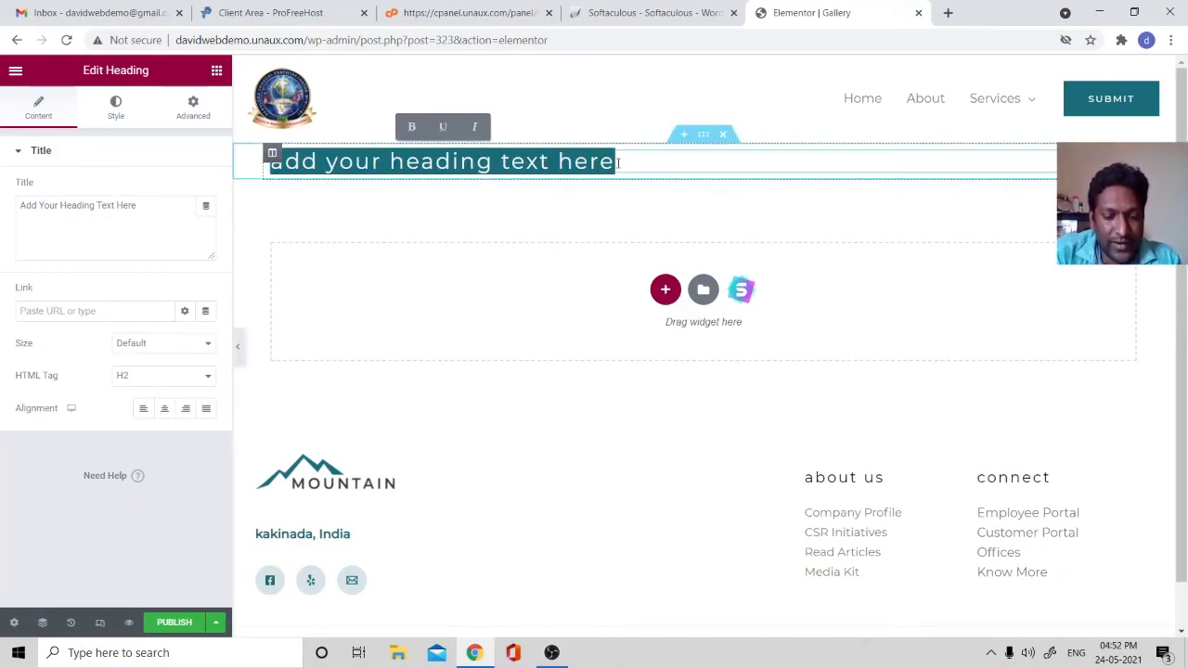
pyautogui.write('Gal')
pyautogui.press('BackSpace')
pyautogui.press('BackSpace')
pyautogui.press('BackSpace')
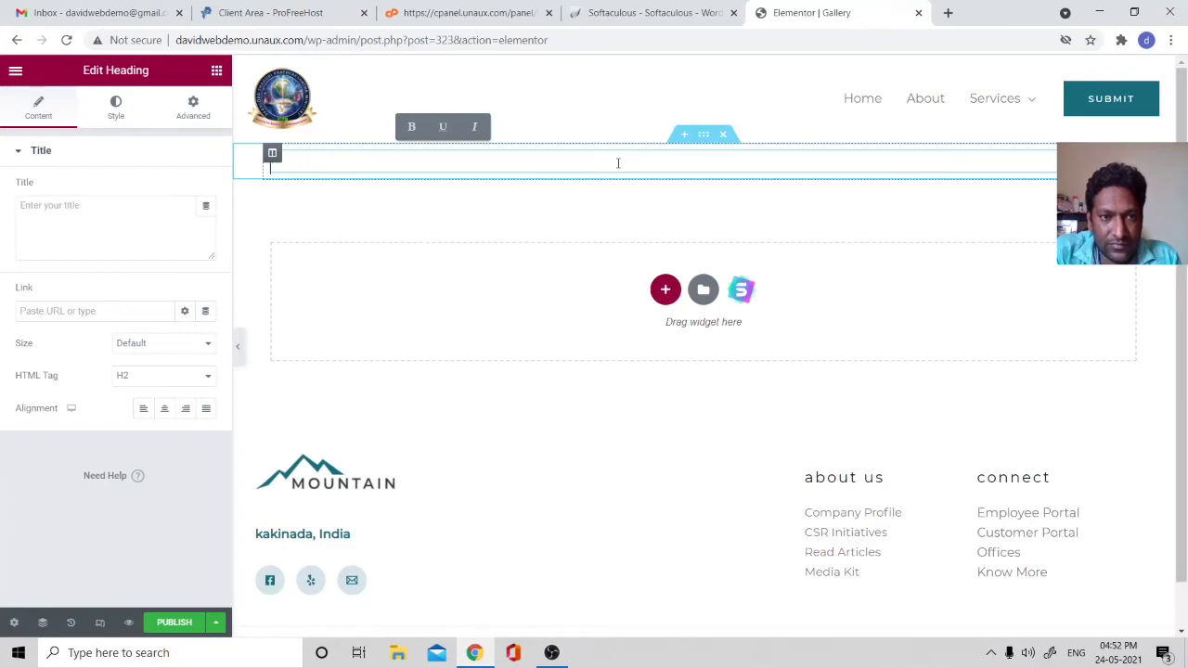
pyautogui.write('g')
pyautogui.press('BackSpace')
pyautogui.write('GALLERY')
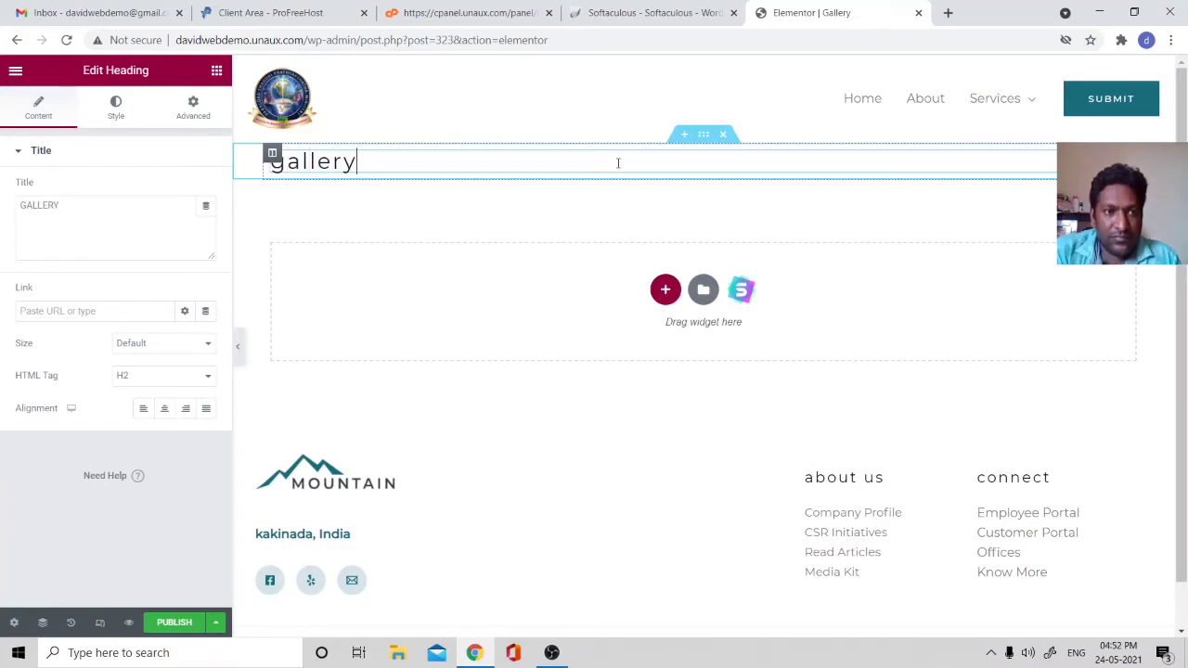
pyautogui.click(306, 242)
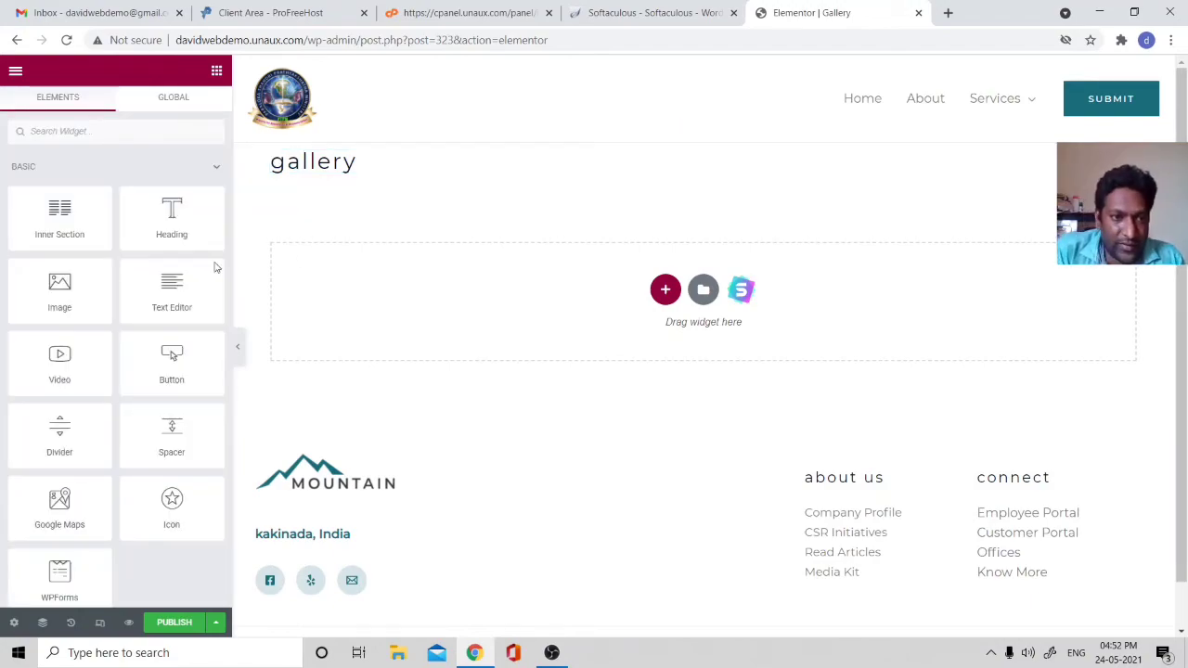
# - Add an Image widget below the heading showing the mountain-and-lake photo at Large 1024 x 1024
pyautogui.moveTo(60, 285); pyautogui.dragTo(322, 172)
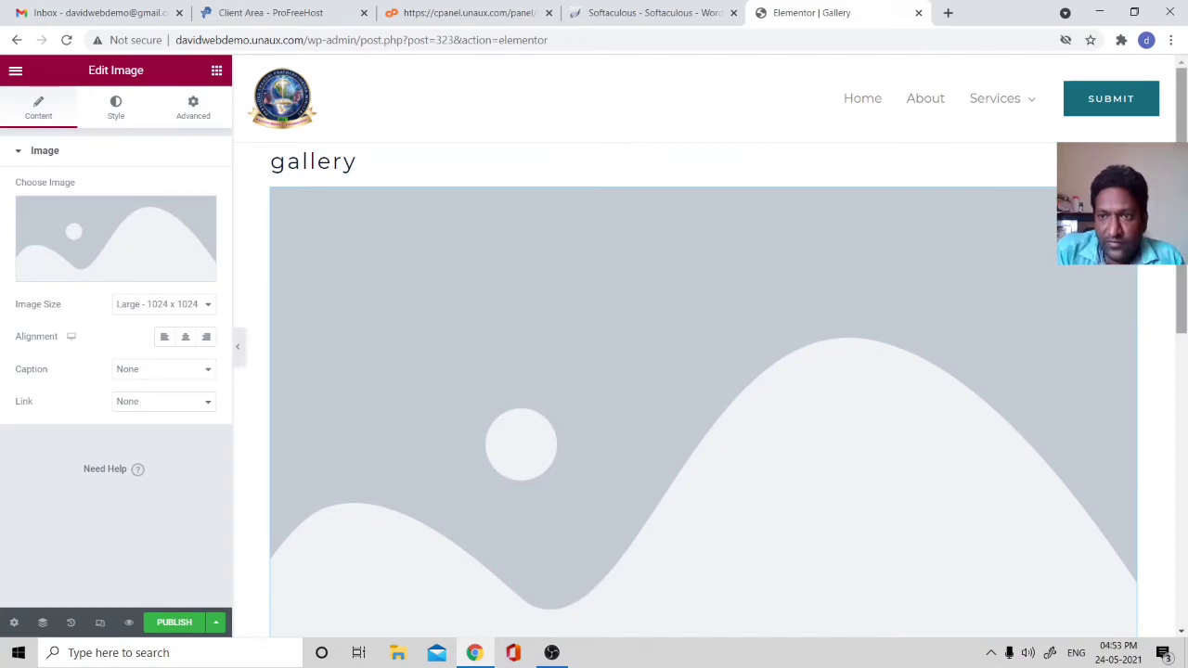
pyautogui.moveTo(1181, 151); pyautogui.dragTo(1186, 108)
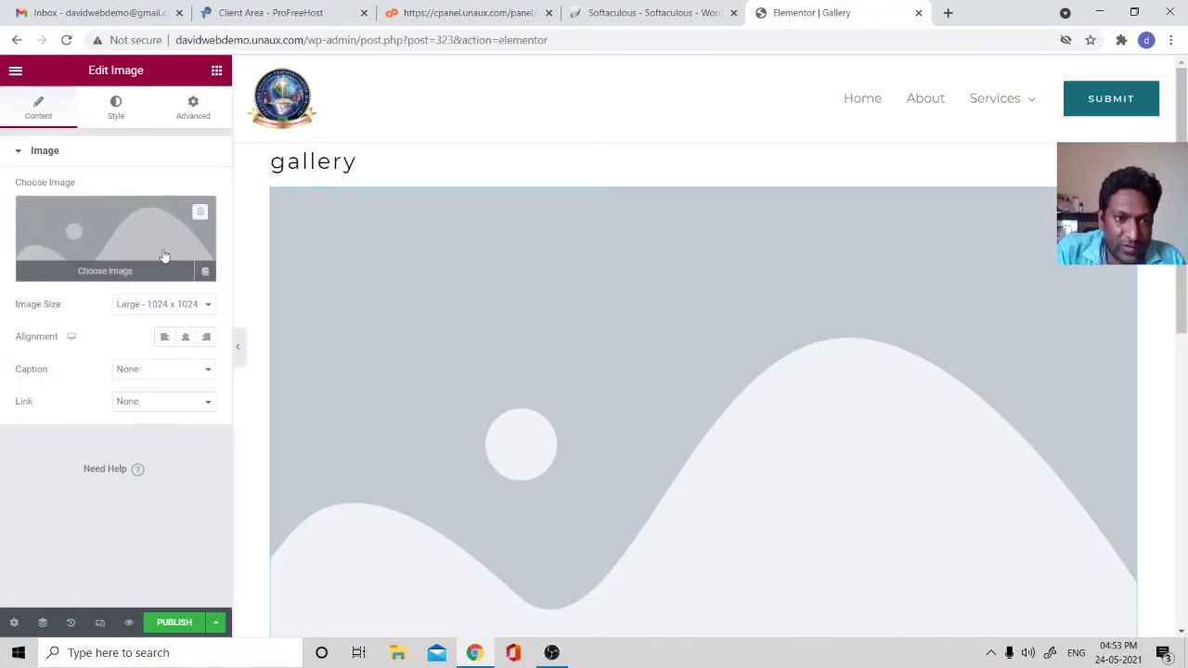
pyautogui.click(119, 270)
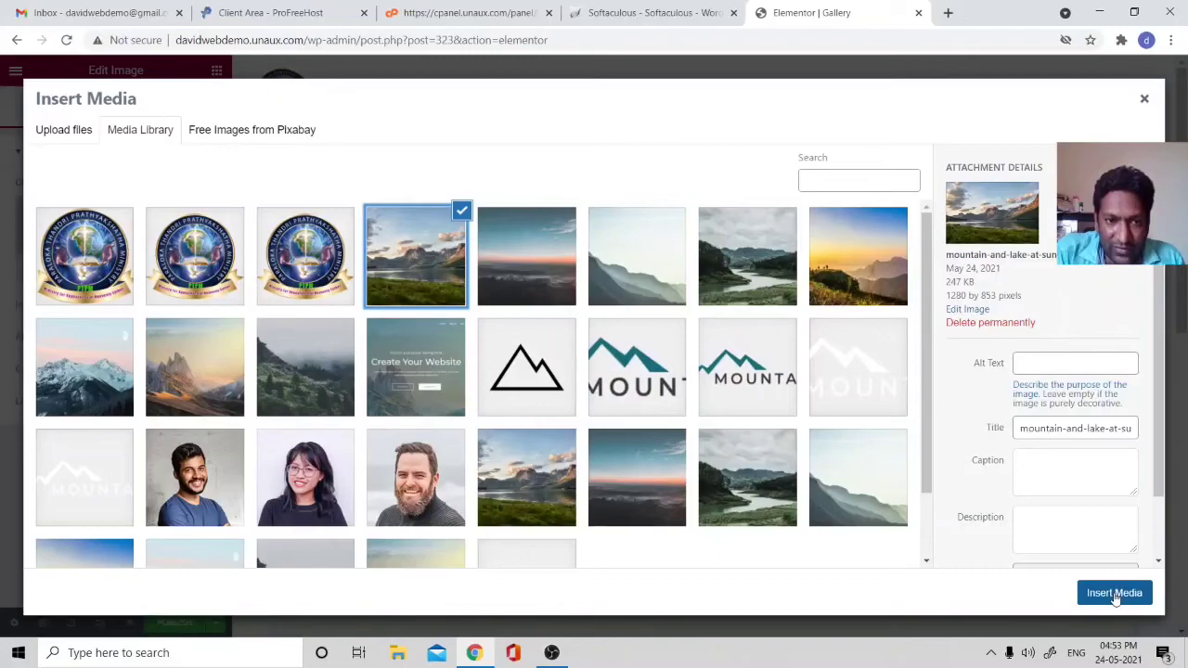
pyautogui.click(1113, 593)
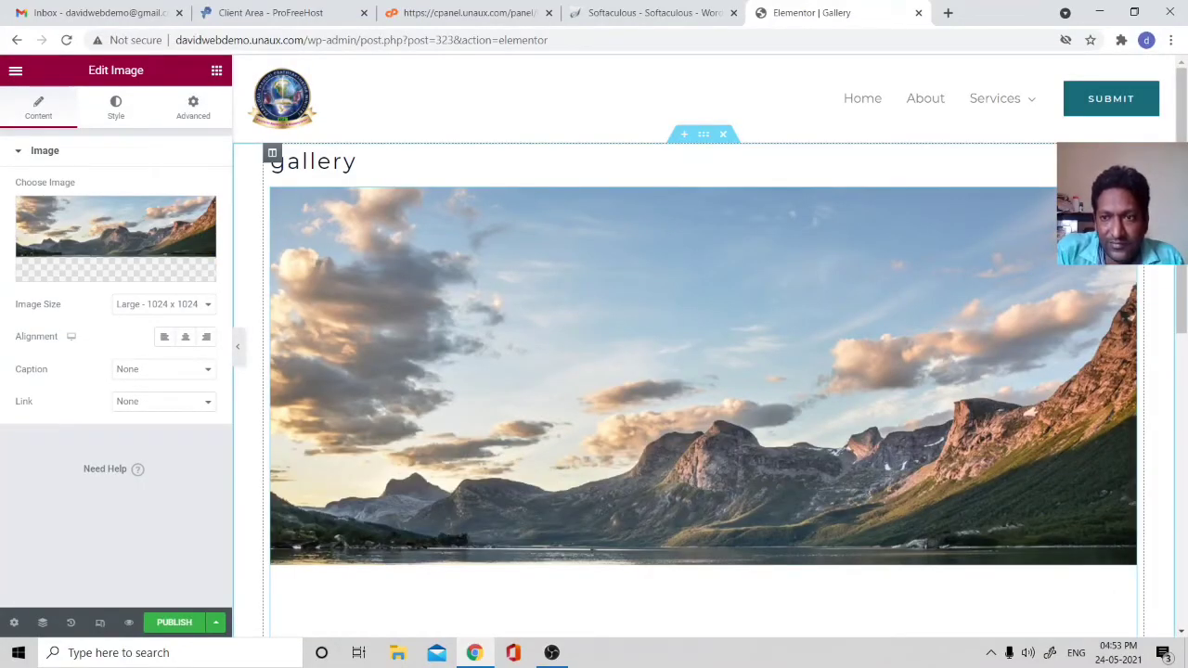
# - Publish the gallery page
pyautogui.scroll(-4, 1185, 329)
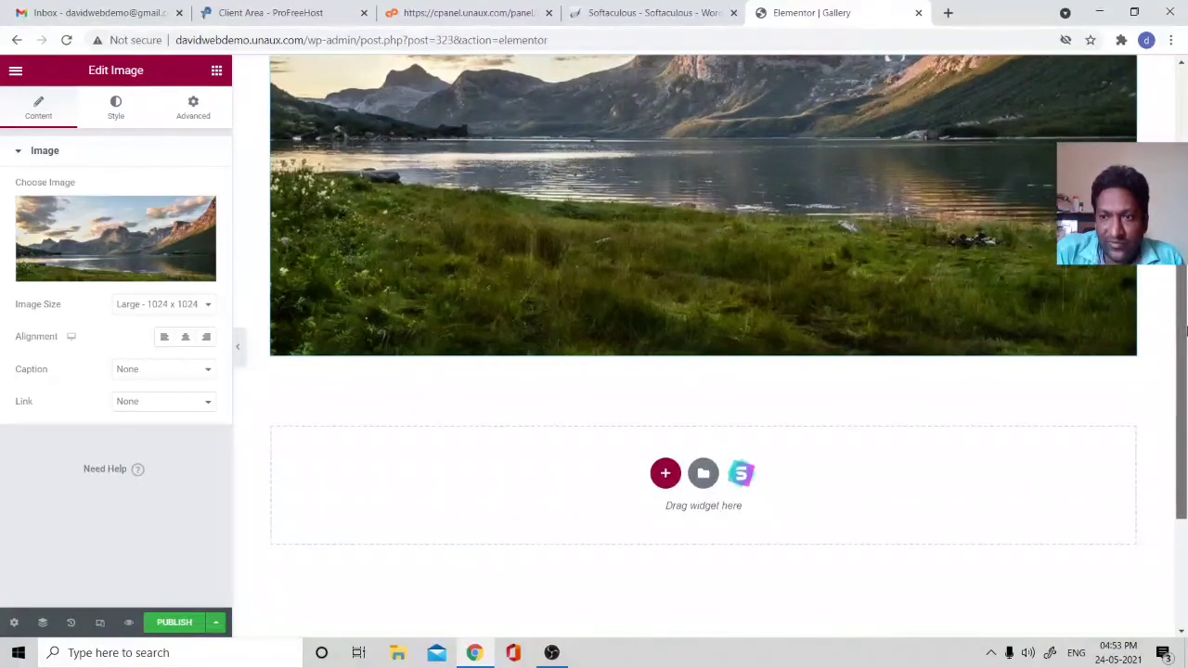
pyautogui.scroll(2, 1185, 329)
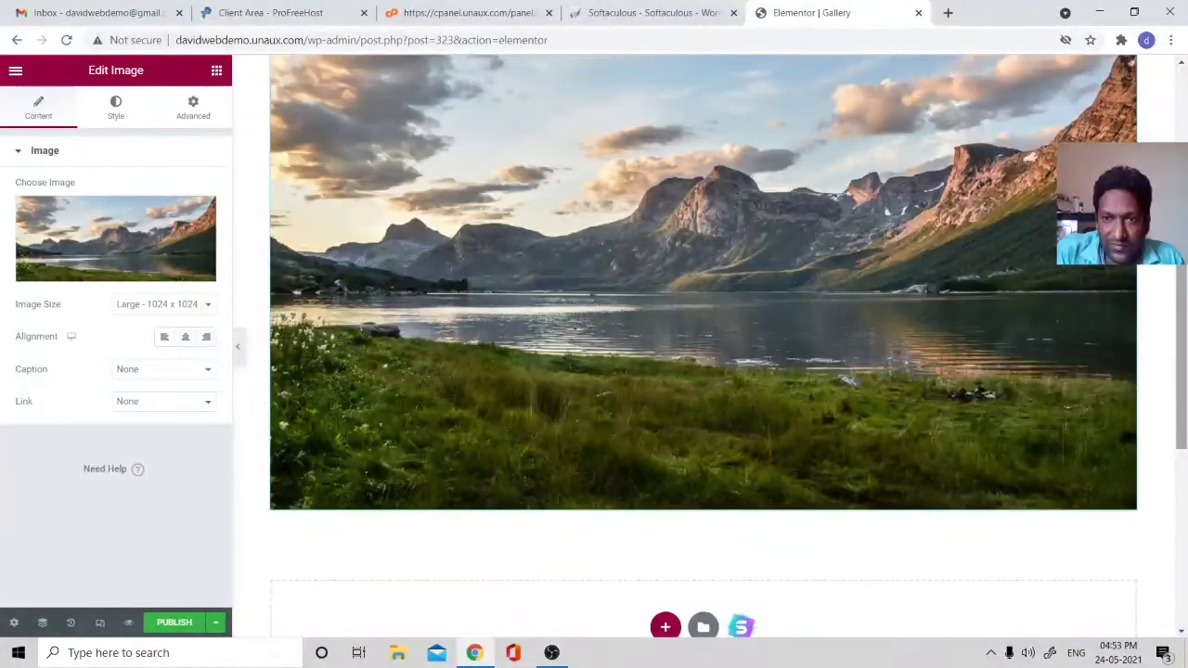
pyautogui.scroll(2, 1033, 221)
pyautogui.scroll(-3, 1033, 221)
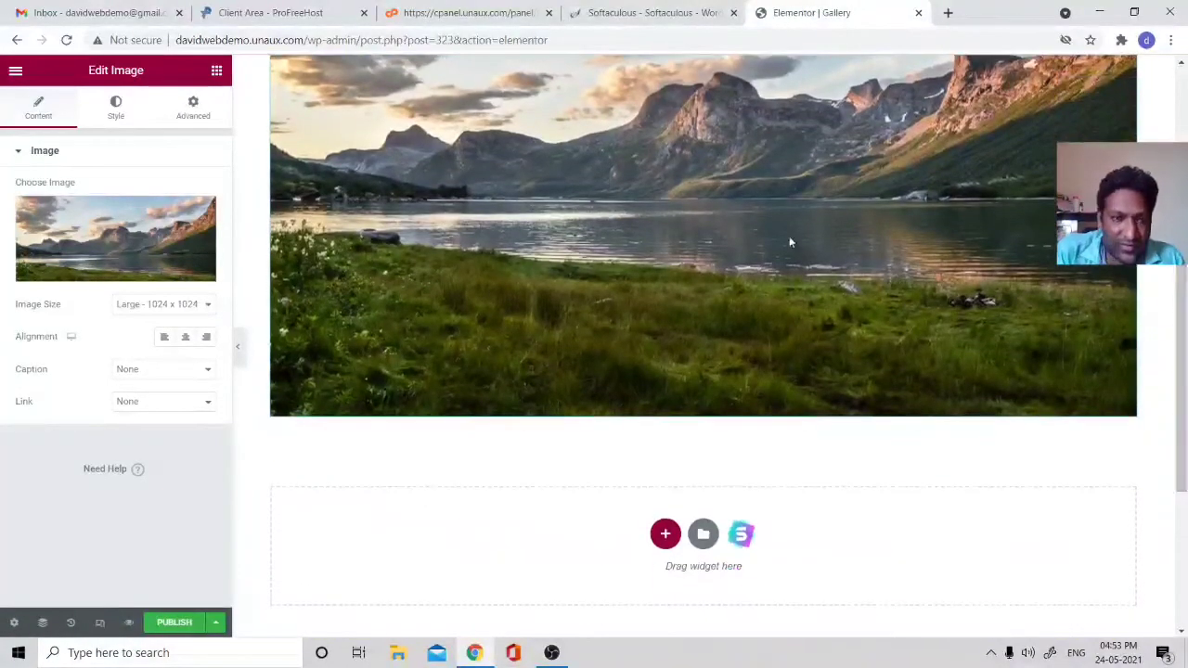
pyautogui.click(173, 622)
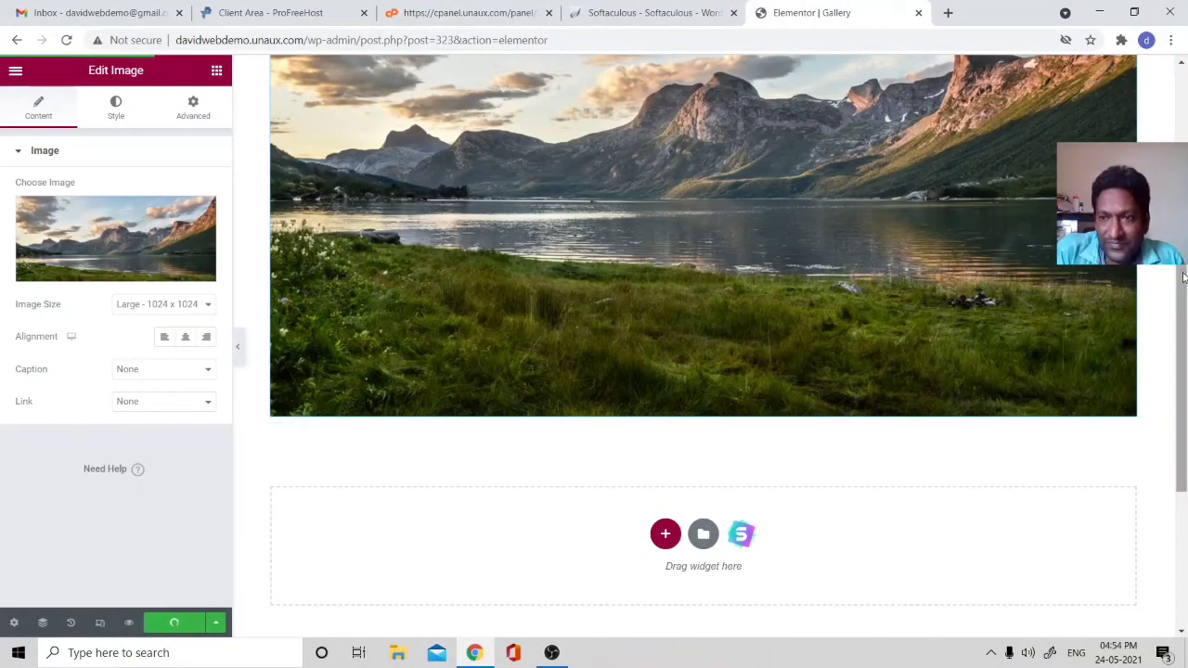
# - Preview the live page, shrink the image width to 44, and add a new section below it
pyautogui.moveTo(1183, 275); pyautogui.dragTo(1185, 107)
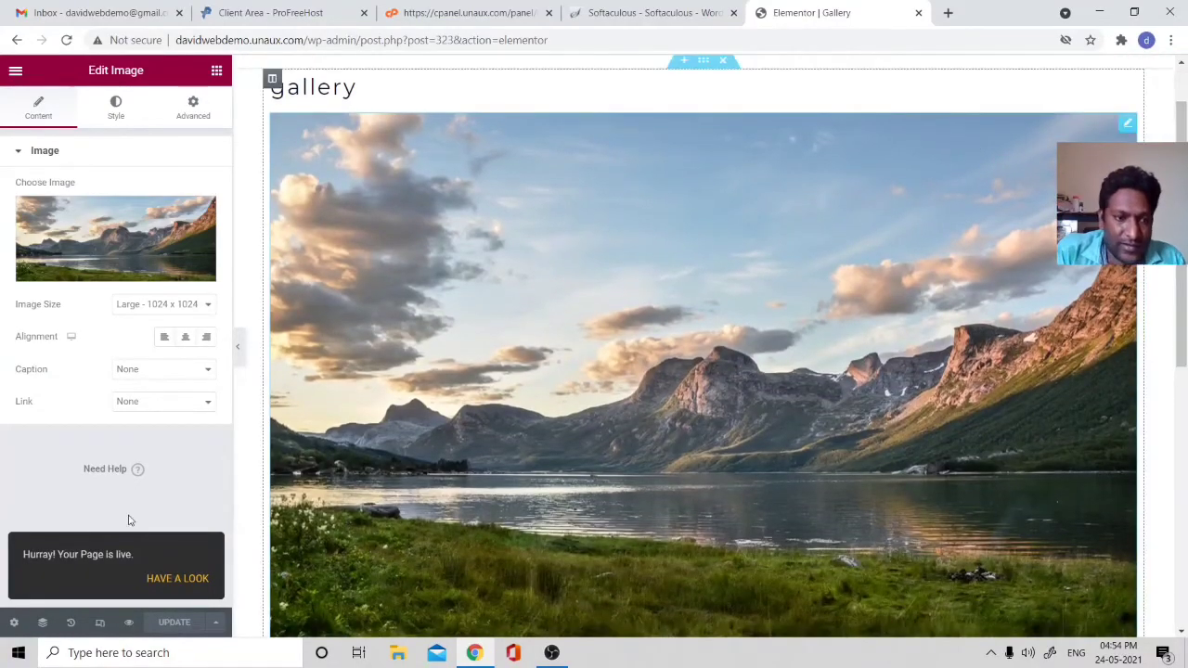
pyautogui.click(170, 579)
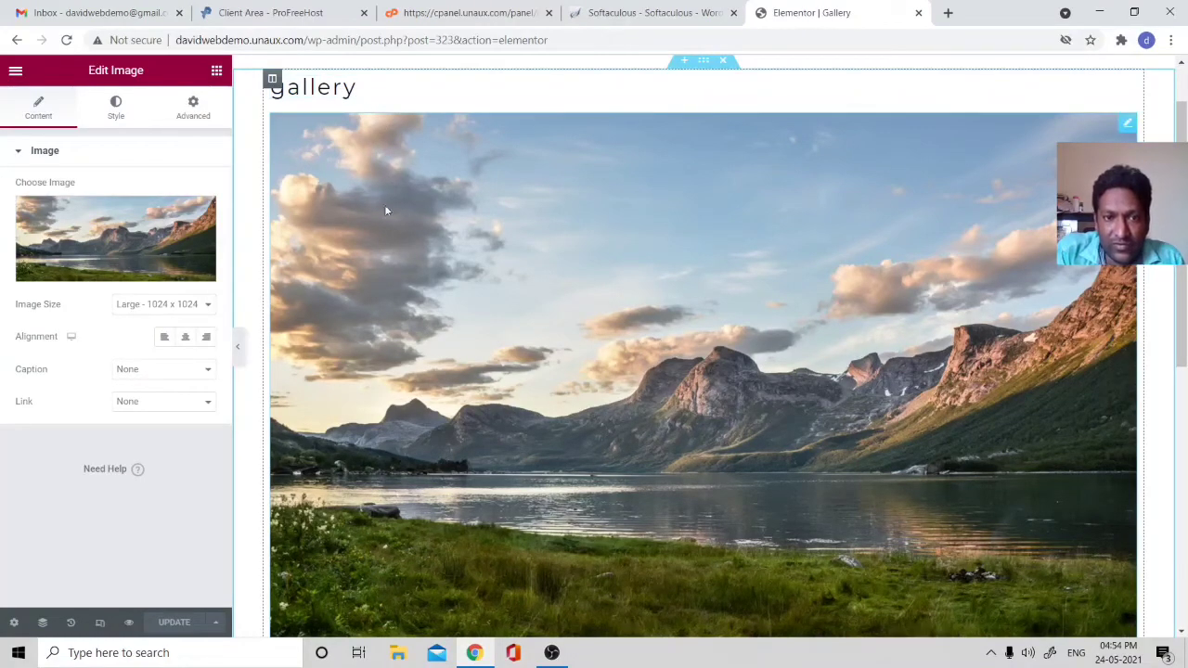
pyautogui.click(122, 115)
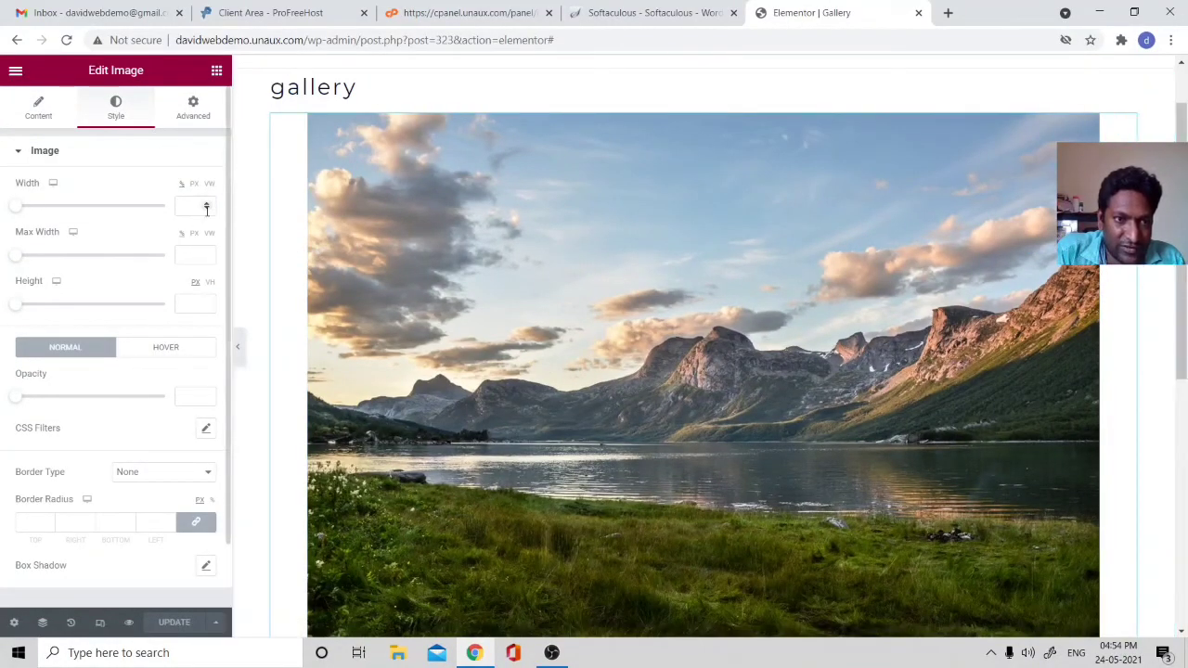
pyautogui.moveTo(16, 208); pyautogui.dragTo(83, 214)
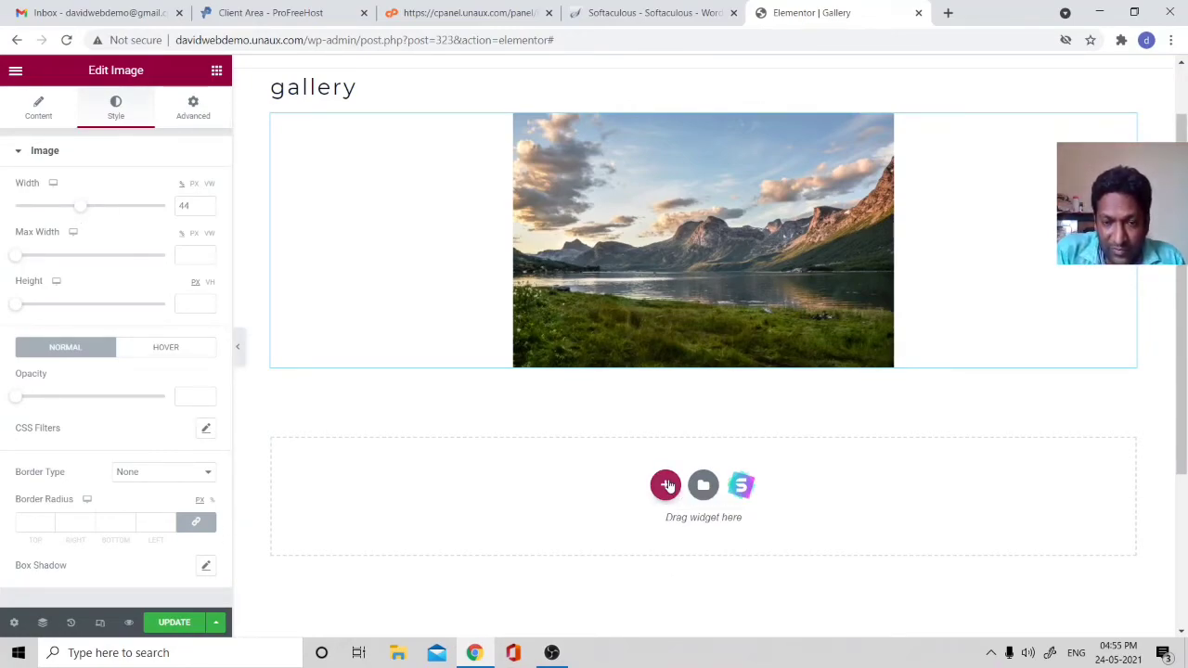
pyautogui.click(666, 485)
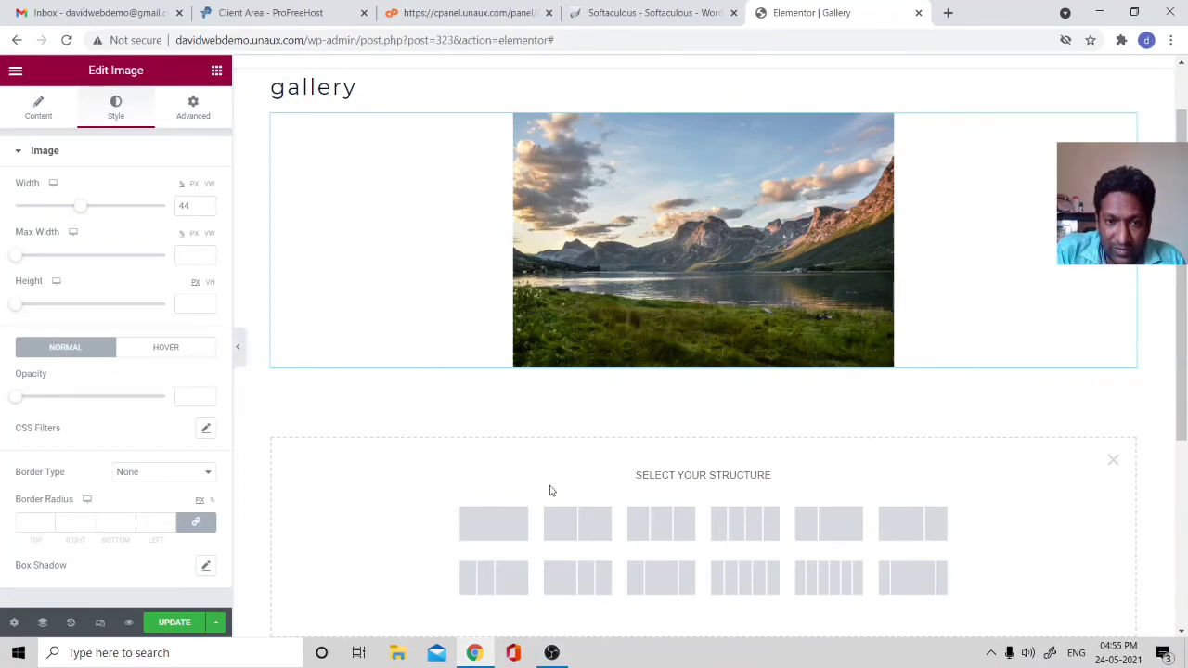
# - Choose a two-column structure and place a Text Editor widget in each column
pyautogui.click(580, 528)
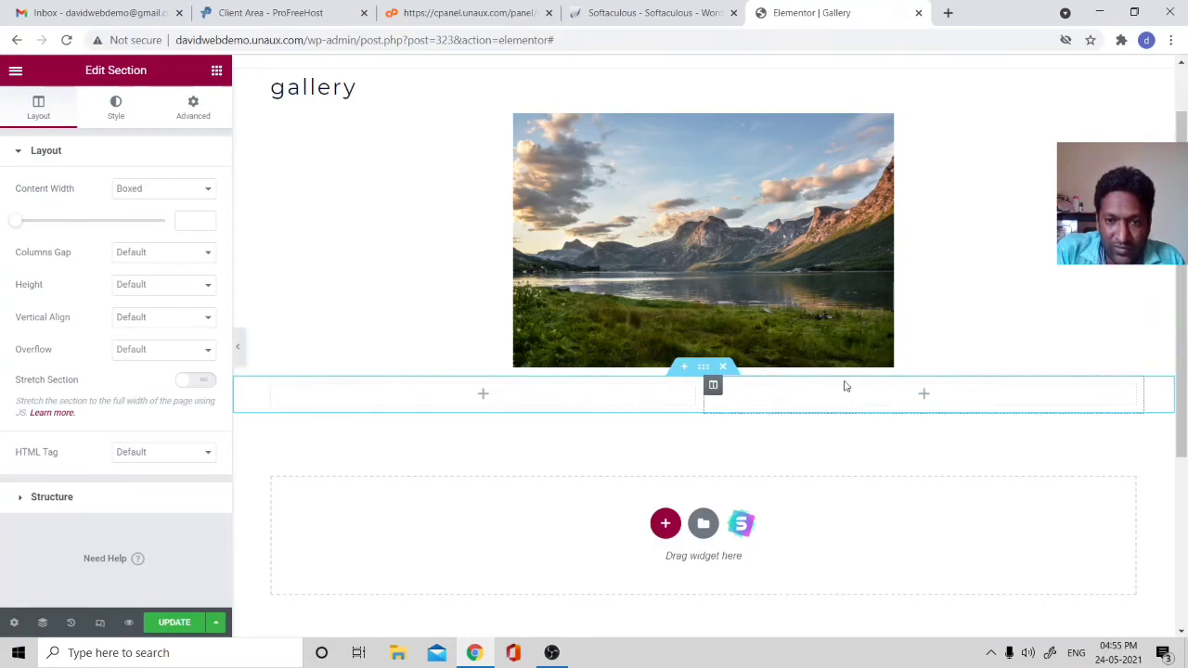
pyautogui.click(215, 72)
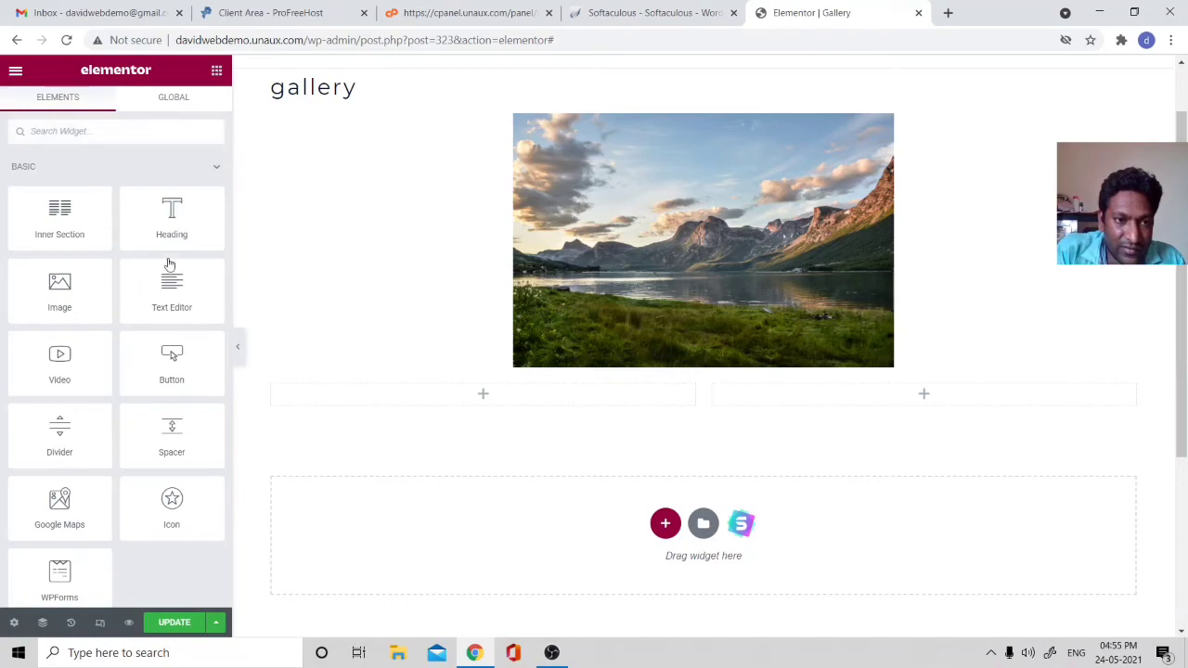
pyautogui.moveTo(163, 292); pyautogui.dragTo(339, 388)
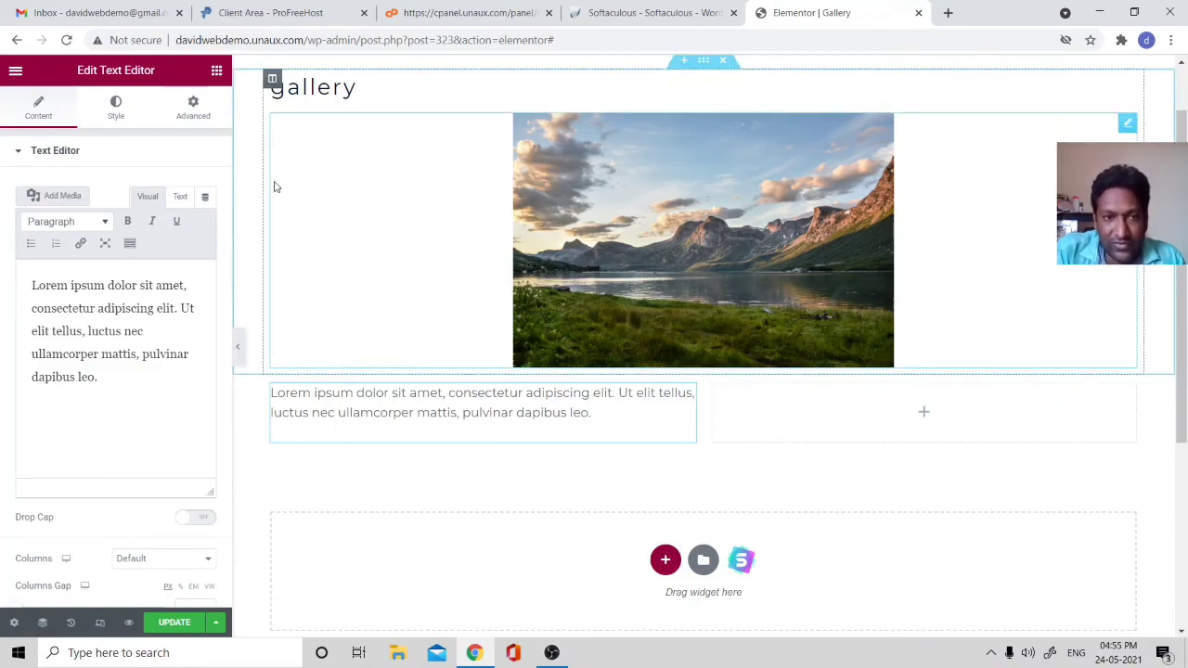
pyautogui.click(216, 70)
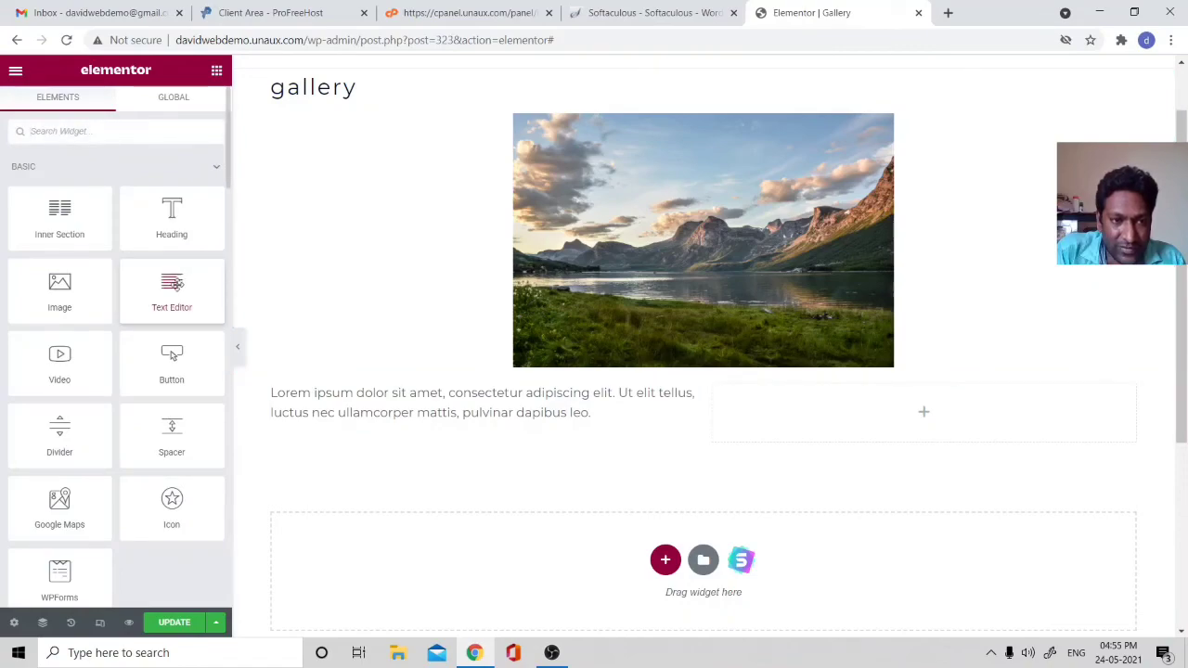
pyautogui.moveTo(174, 283); pyautogui.dragTo(904, 432)
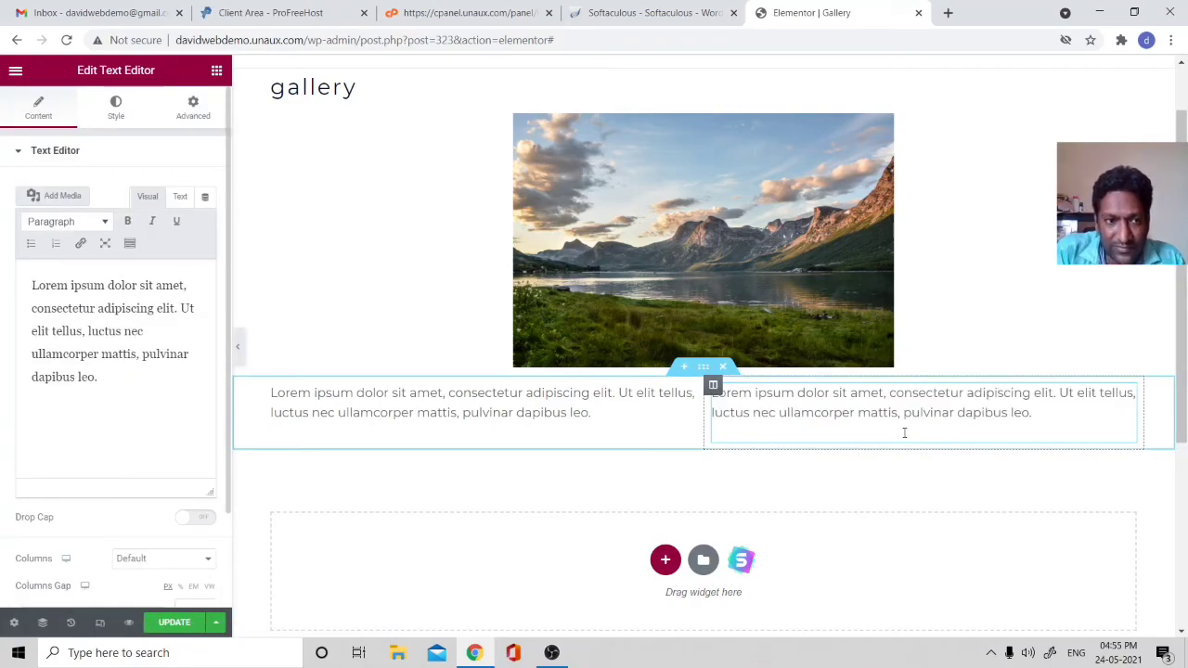
# - Replace the left column's placeholder text with 'Demo' and update the page
pyautogui.click(583, 412)
pyautogui.hotkey('ctrl', 'a')
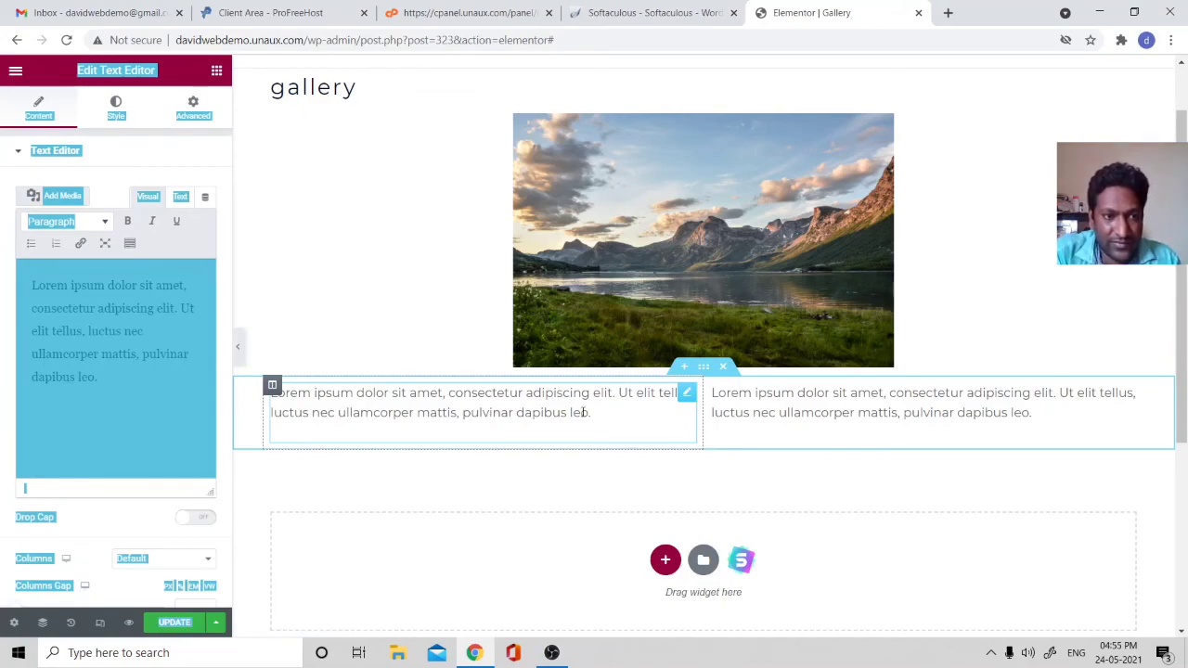
pyautogui.doubleClick(159, 357)
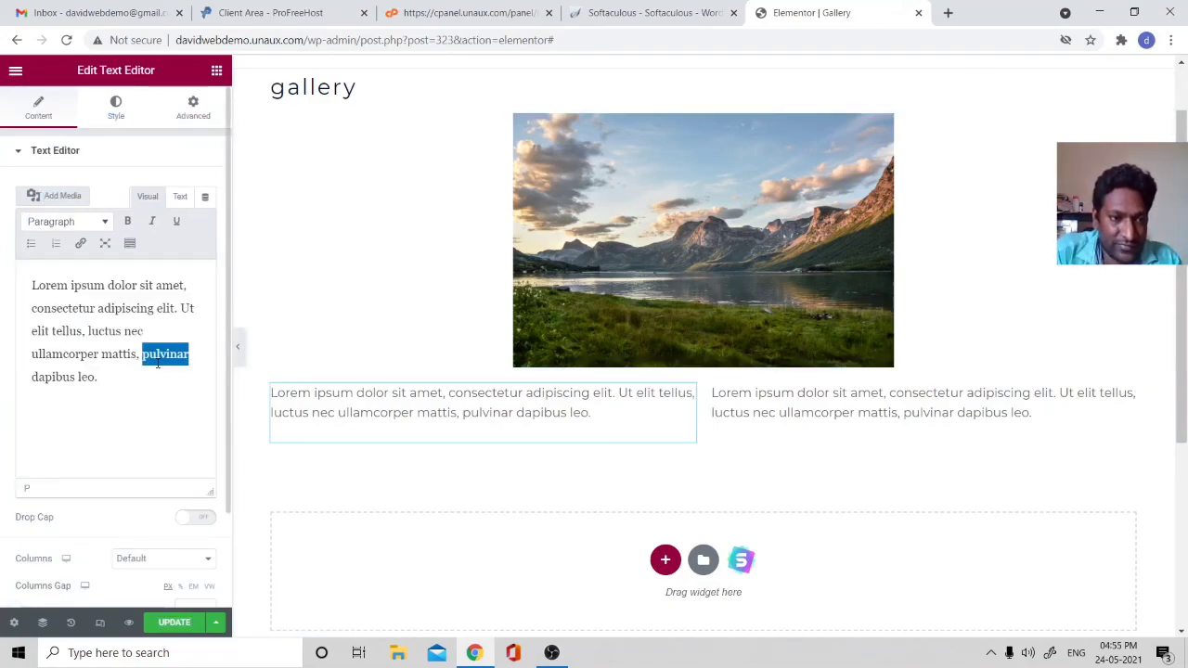
pyautogui.hotkey('ctrl', 'a')
pyautogui.write('dEMO')
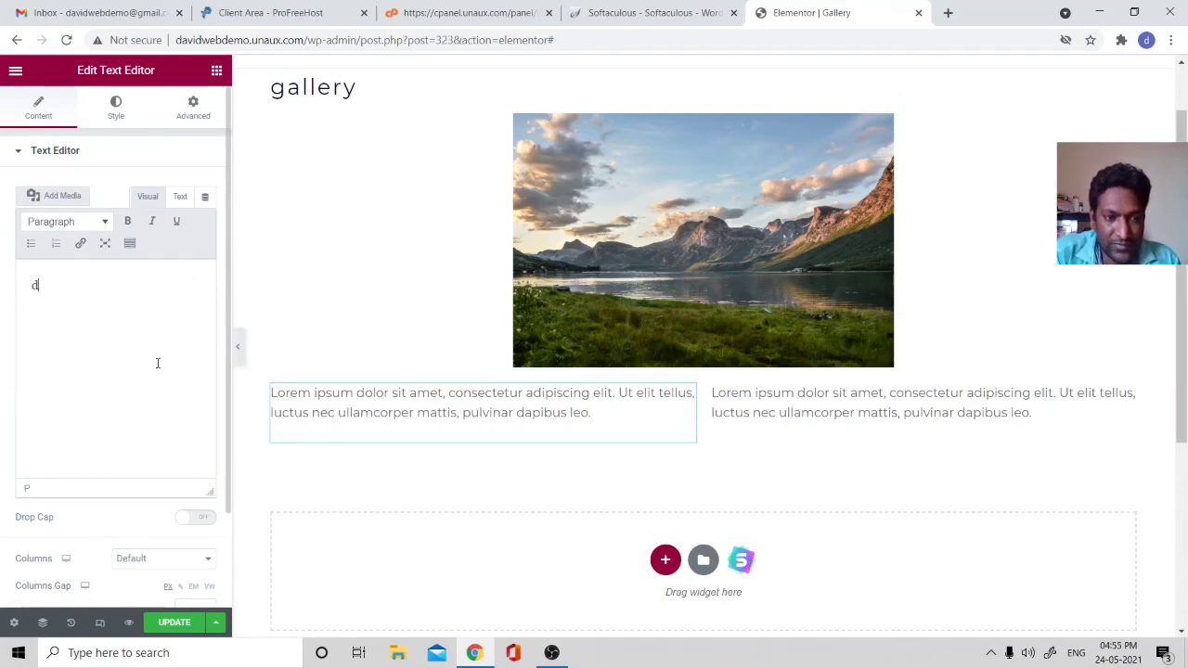
pyautogui.press('BackSpace')
pyautogui.press('BackSpace')
pyautogui.press('BackSpace')
pyautogui.press('BackSpace')
pyautogui.write('D')
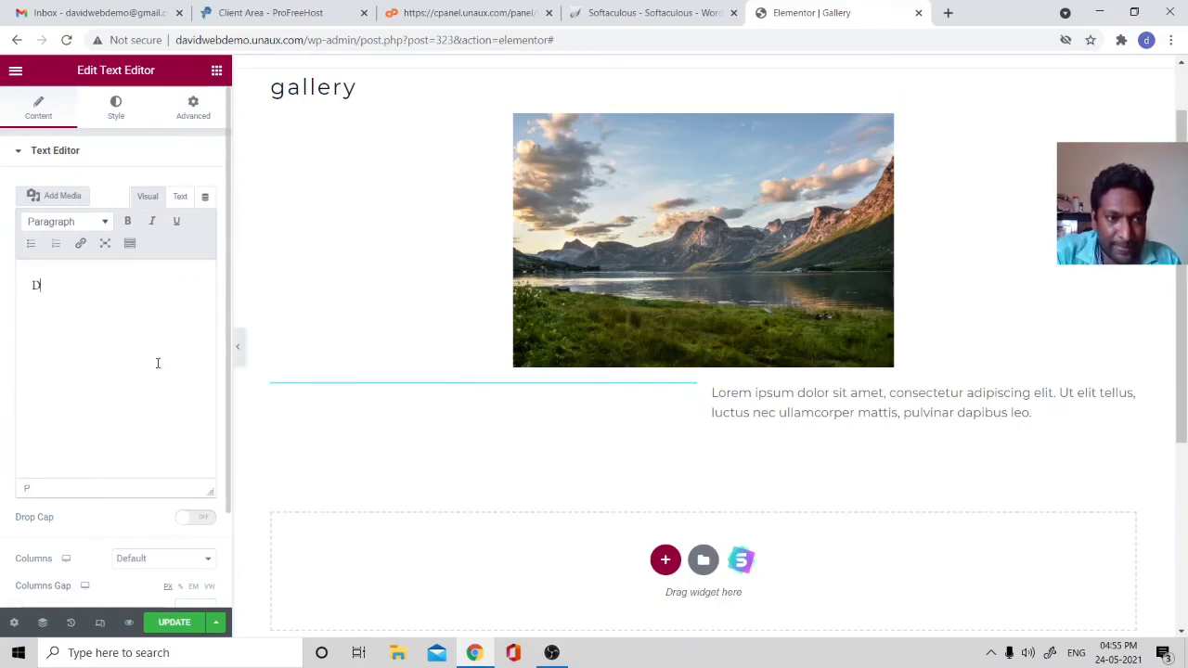
pyautogui.write('emo')
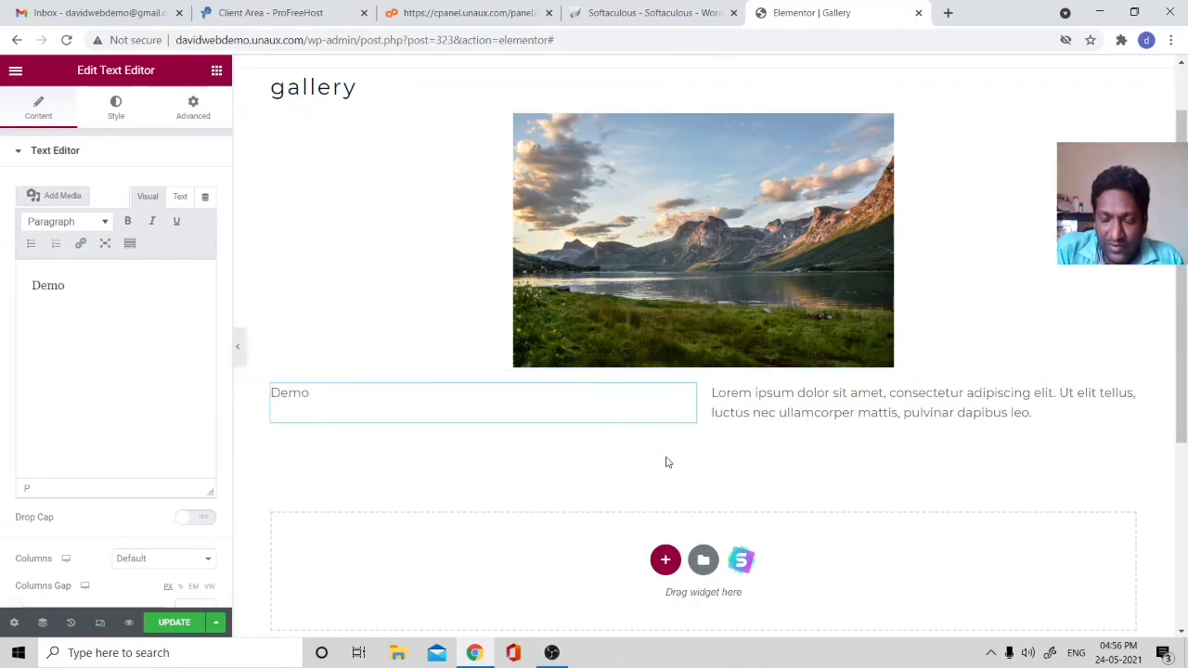
pyautogui.click(162, 627)
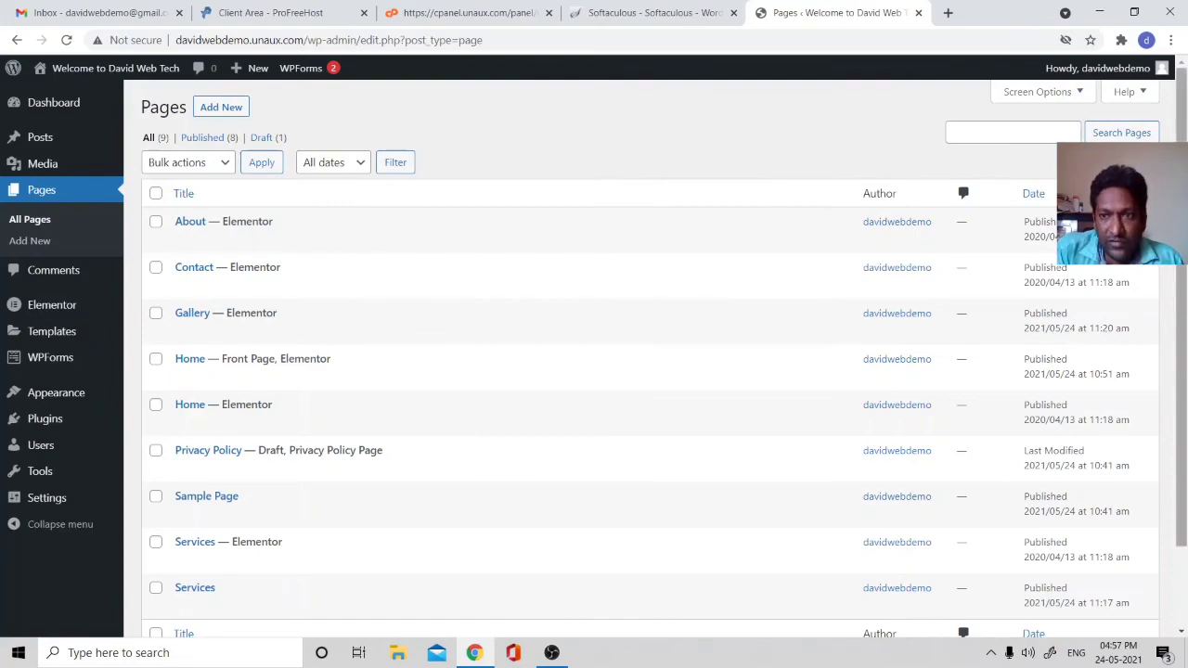
# - Scroll the All Pages list, where Gallery appears as a published Elementor page
pyautogui.scroll(-2, 1183, 138)
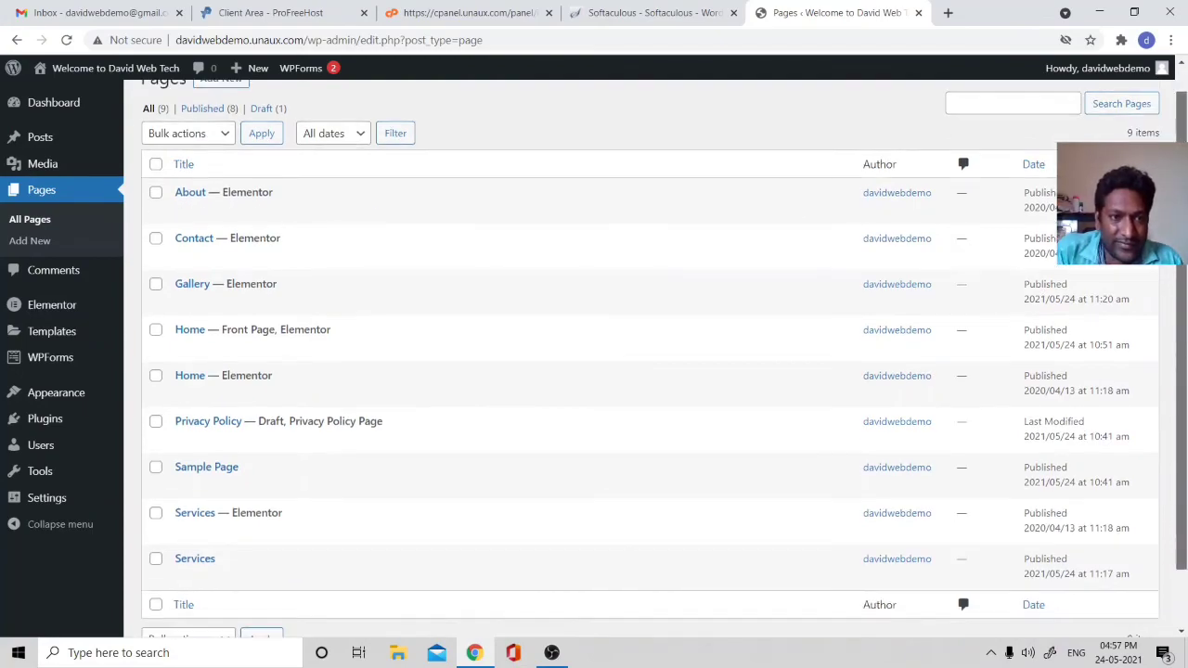
pyautogui.scroll(1, 1183, 137)
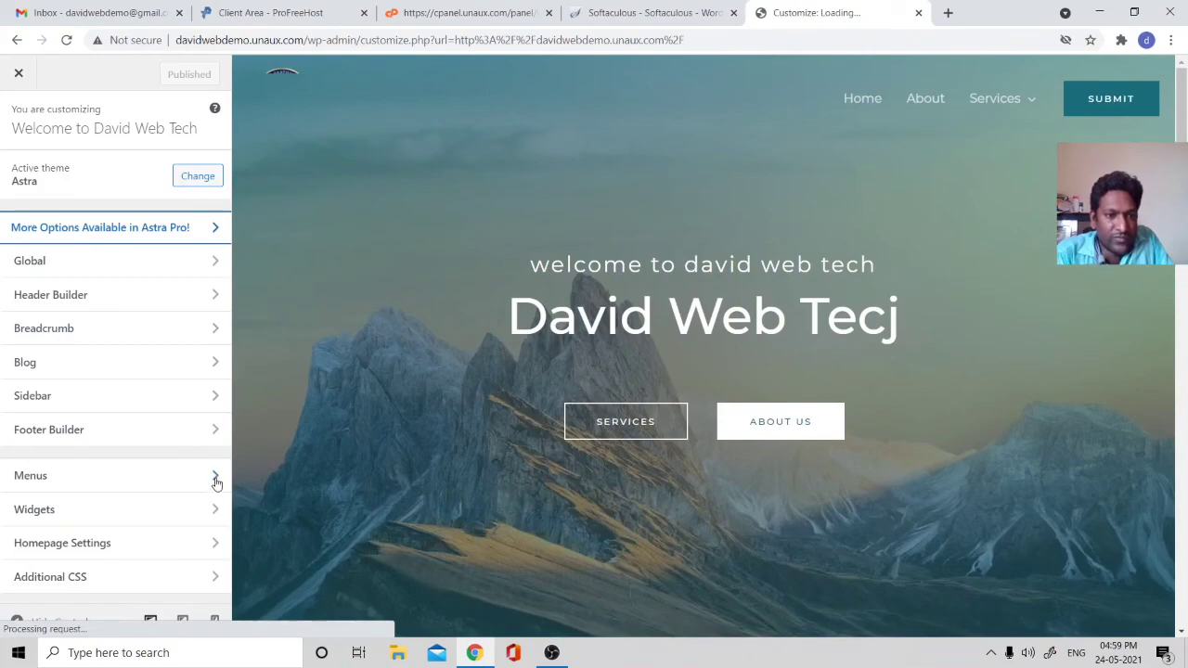
# - Add the Gallery page to the Navigation menu and publish the change
pyautogui.click(215, 479)
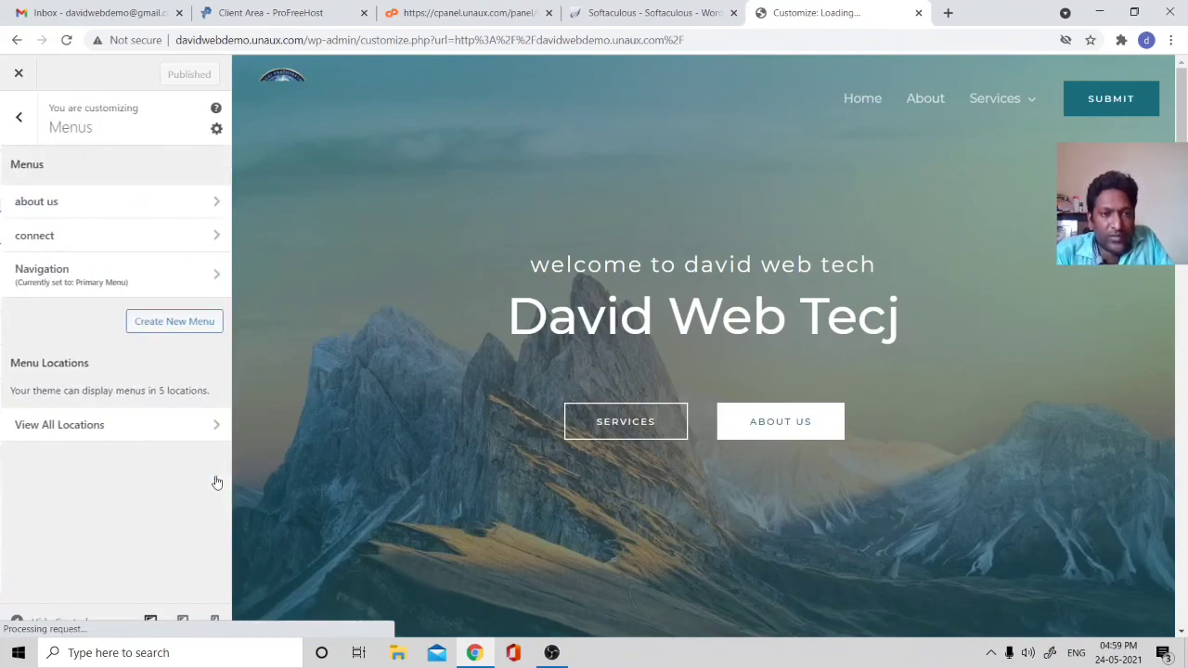
pyautogui.click(216, 280)
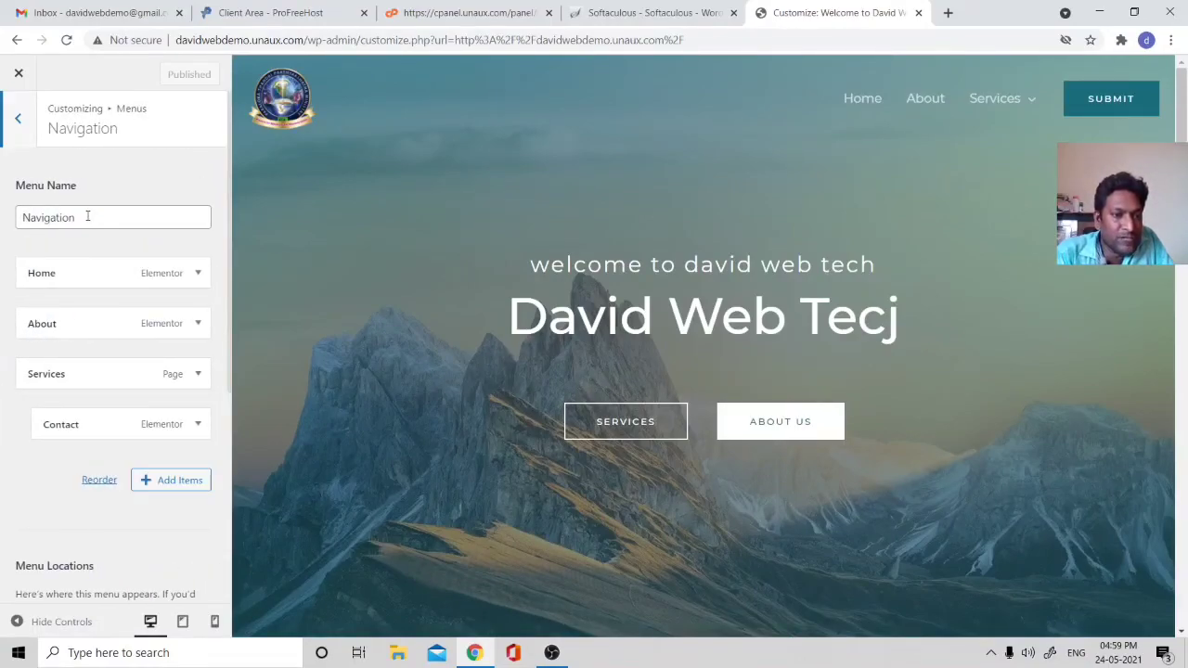
pyautogui.click(165, 481)
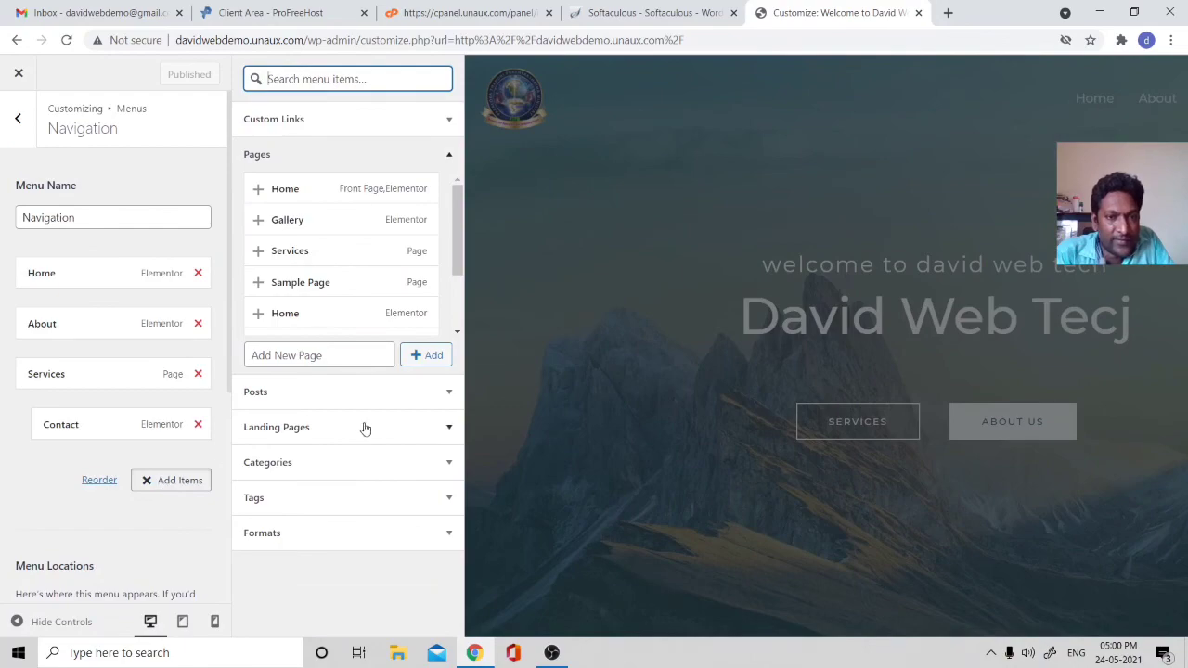
pyautogui.click(258, 221)
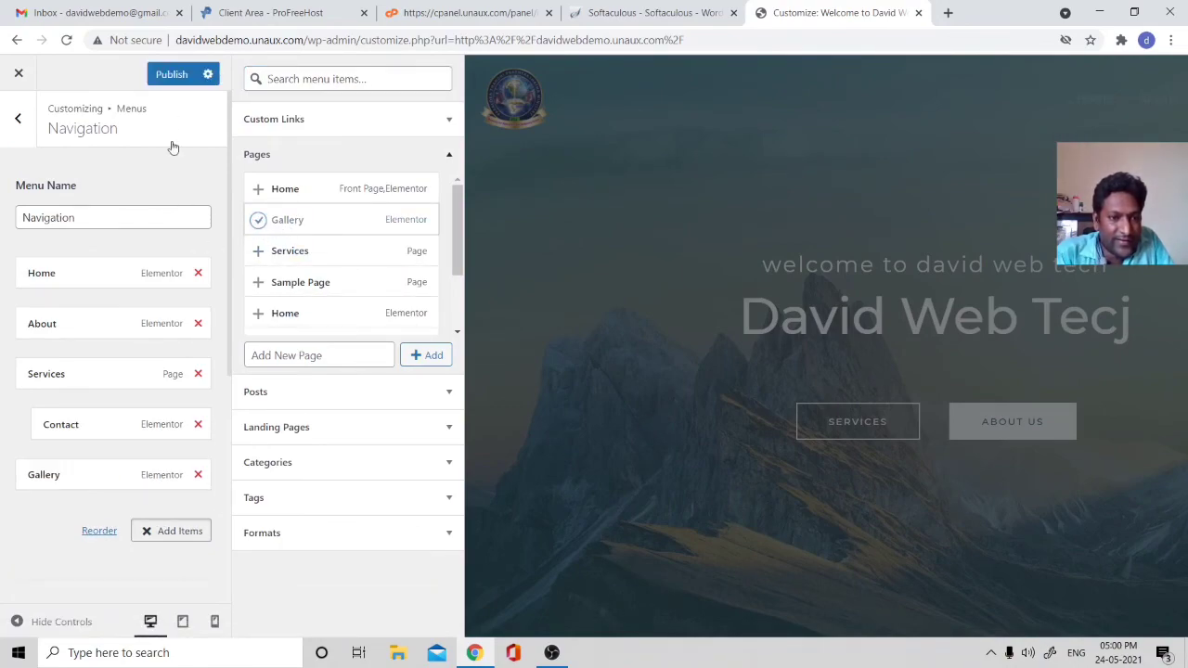
pyautogui.click(172, 75)
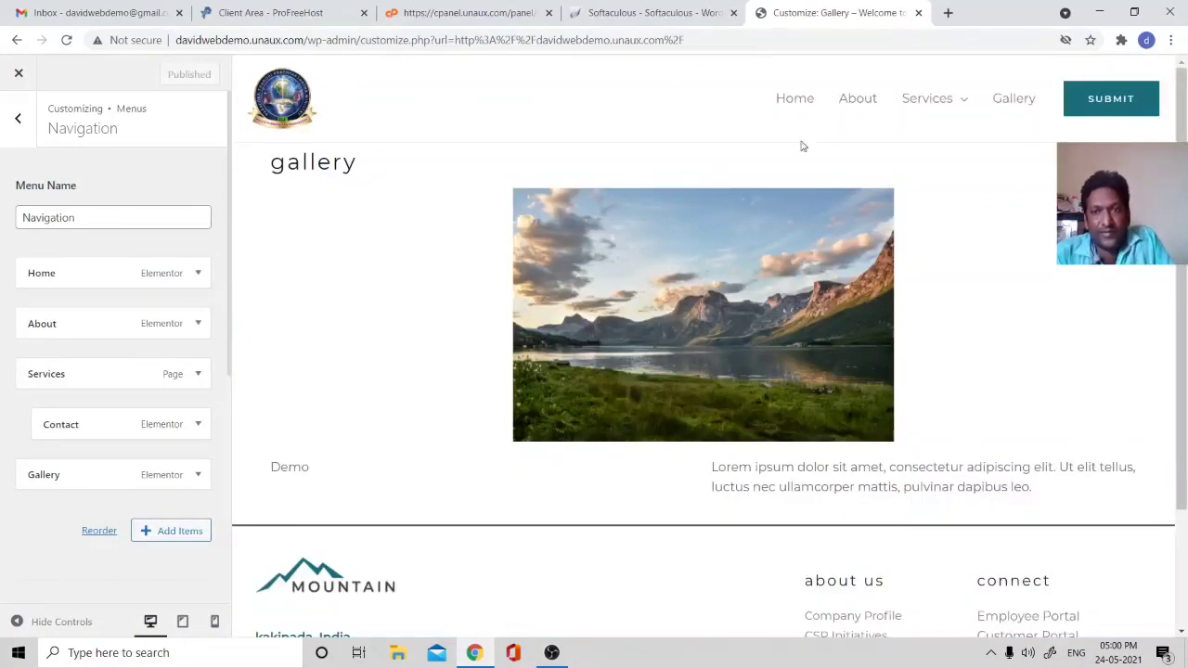
pyautogui.moveTo(896, 117)
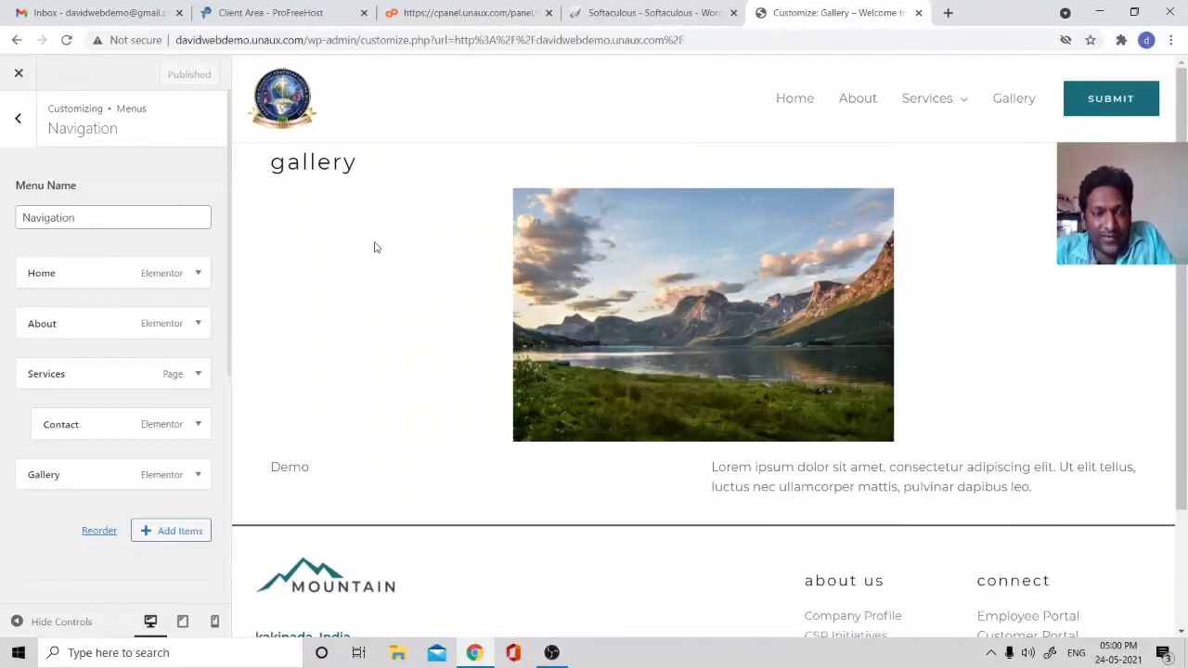